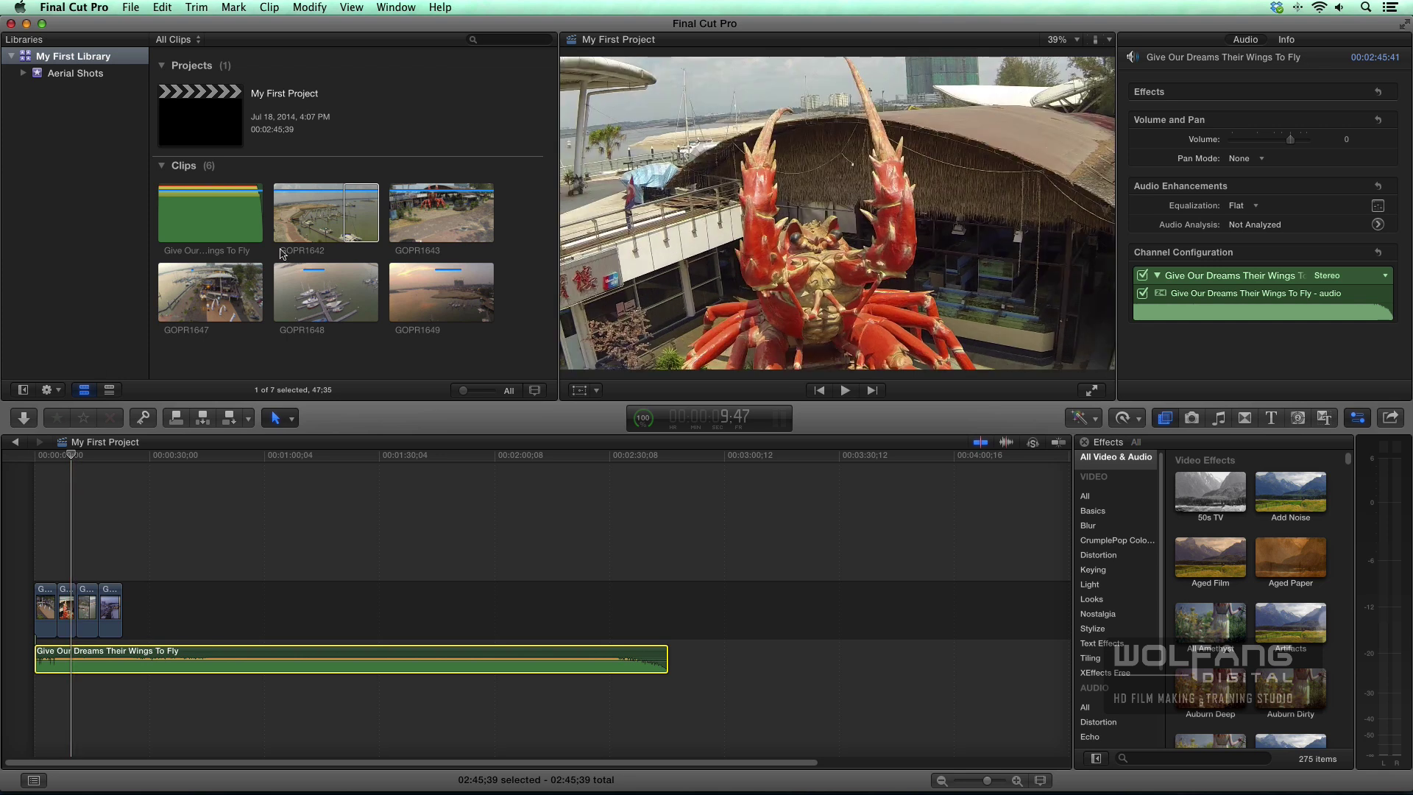
# Preview the browser clips GOPR1642, GOPR1643, GOPR1647–GOPR1649 and the Give Our Dreams music
pyautogui.click(312, 213)
pyautogui.click(412, 212)
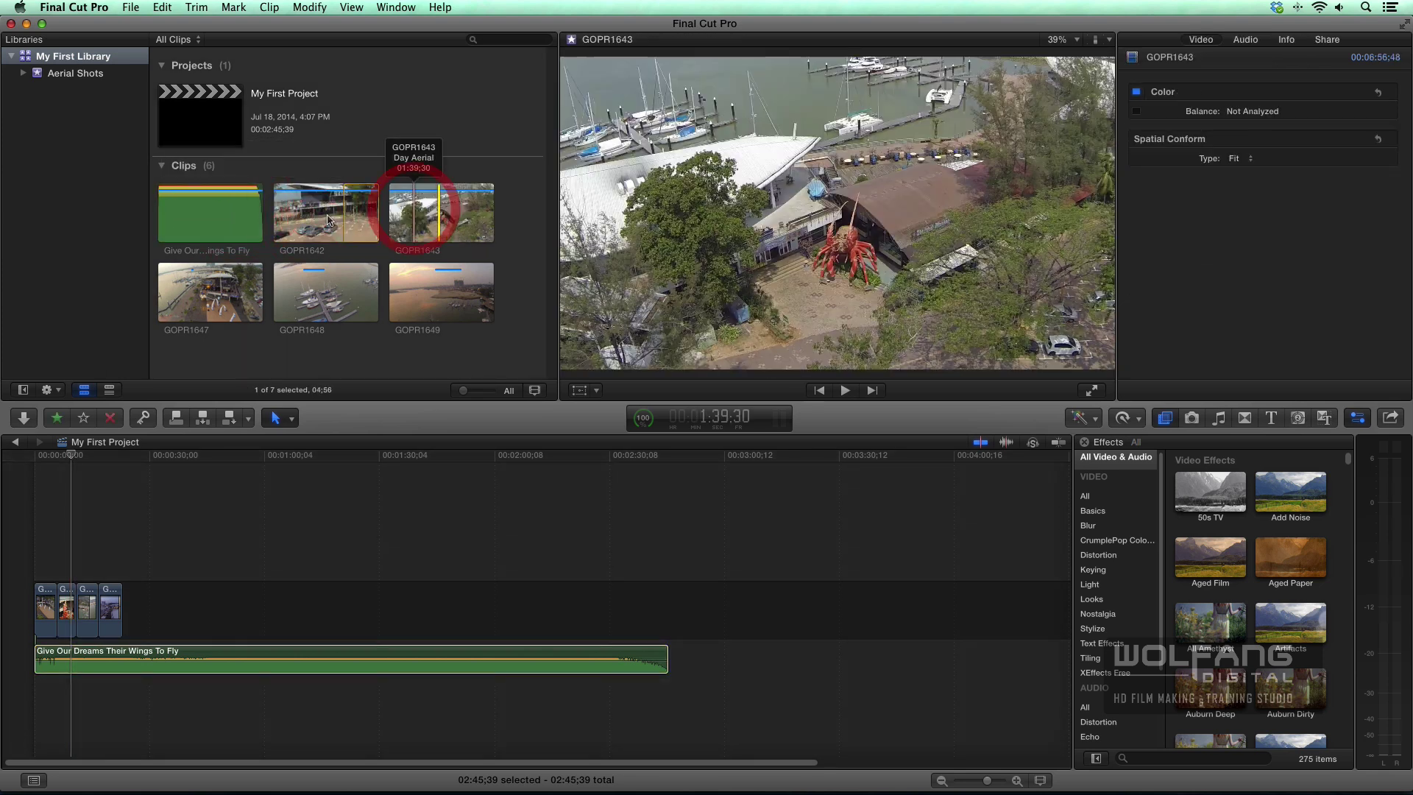
pyautogui.click(319, 219)
pyautogui.click(220, 215)
pyautogui.click(232, 285)
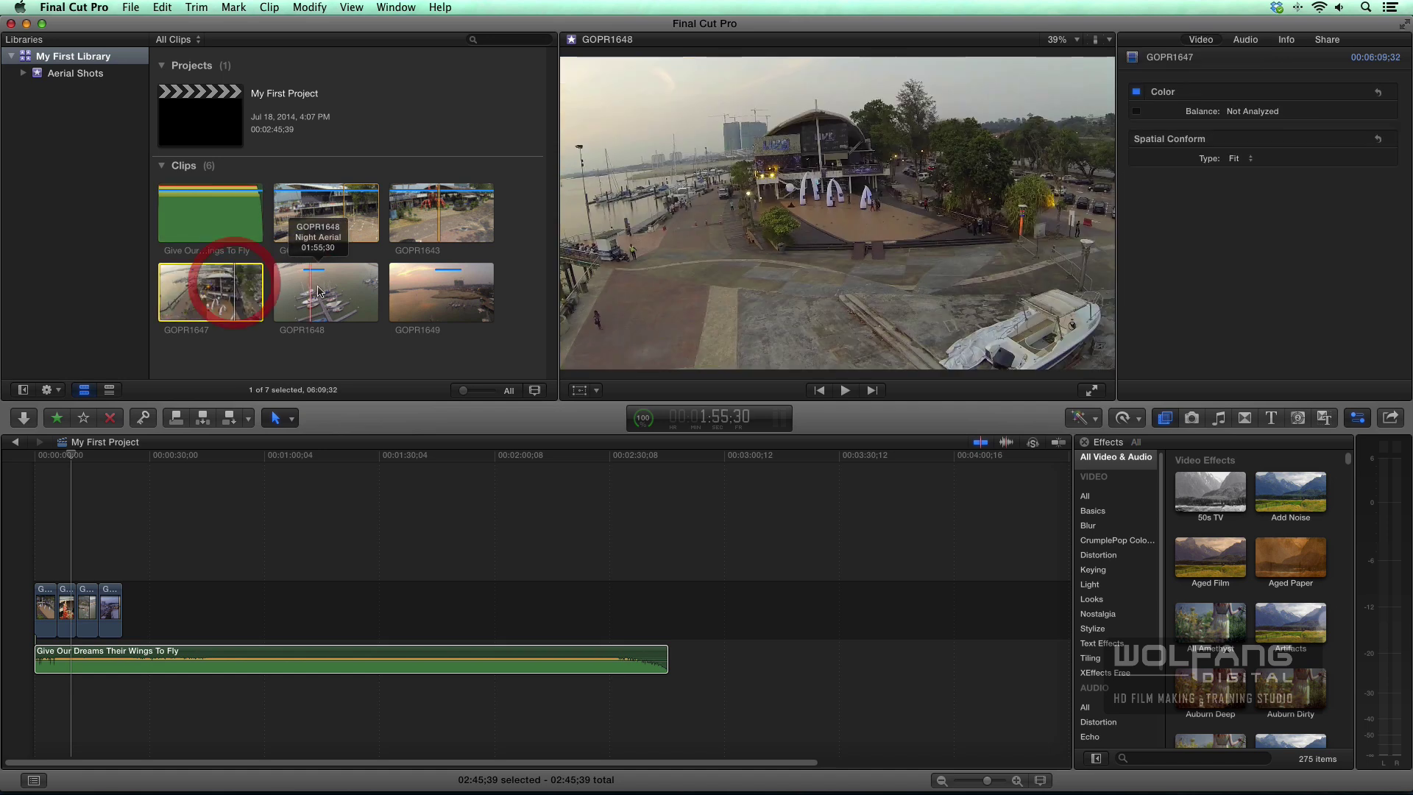
pyautogui.click(318, 290)
pyautogui.click(435, 288)
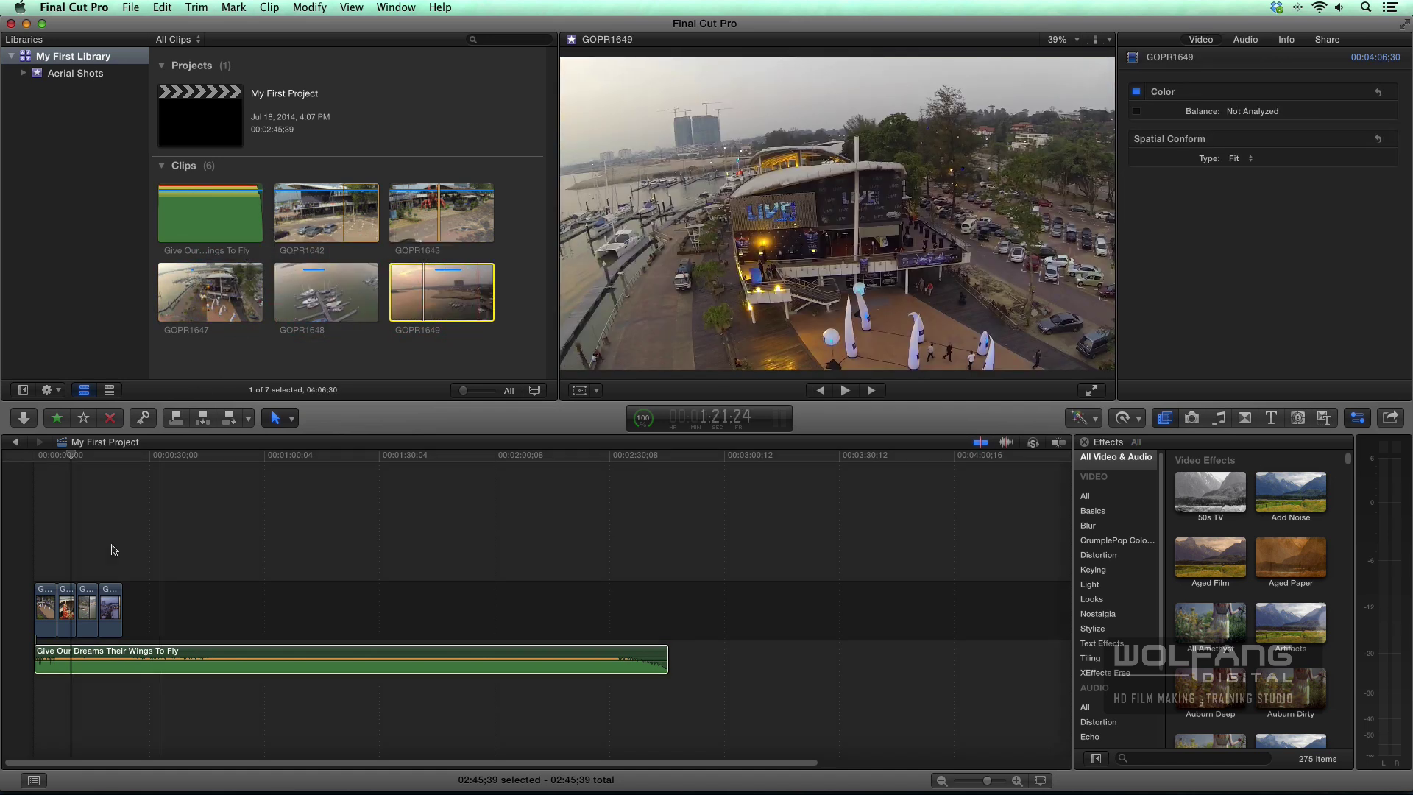
# Select the music, then the four video clips, then everything in the timeline, and deselect
pyautogui.click(58, 659)
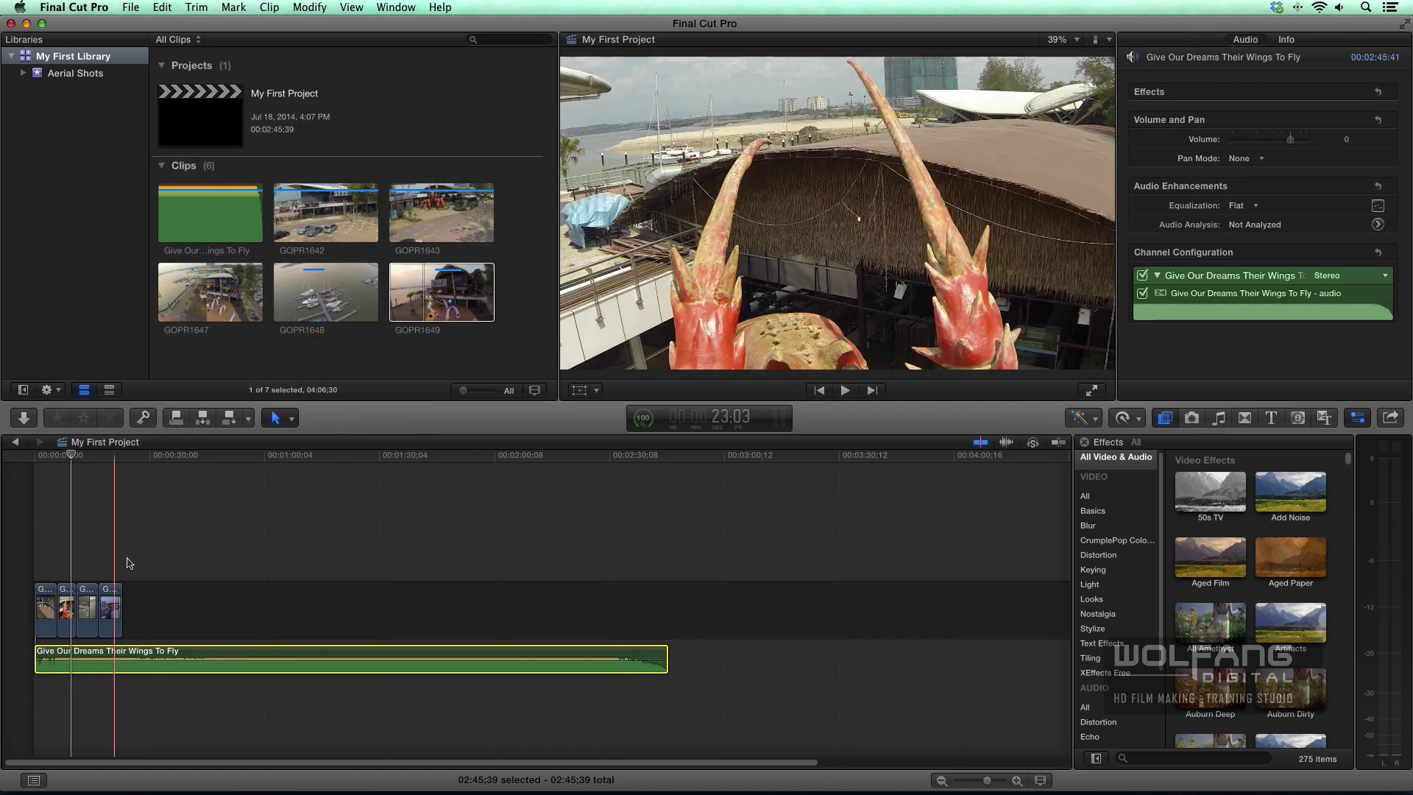
pyautogui.moveTo(159, 559); pyautogui.dragTo(37, 623)
pyautogui.moveTo(184, 737); pyautogui.dragTo(34, 586)
pyautogui.click(165, 554)
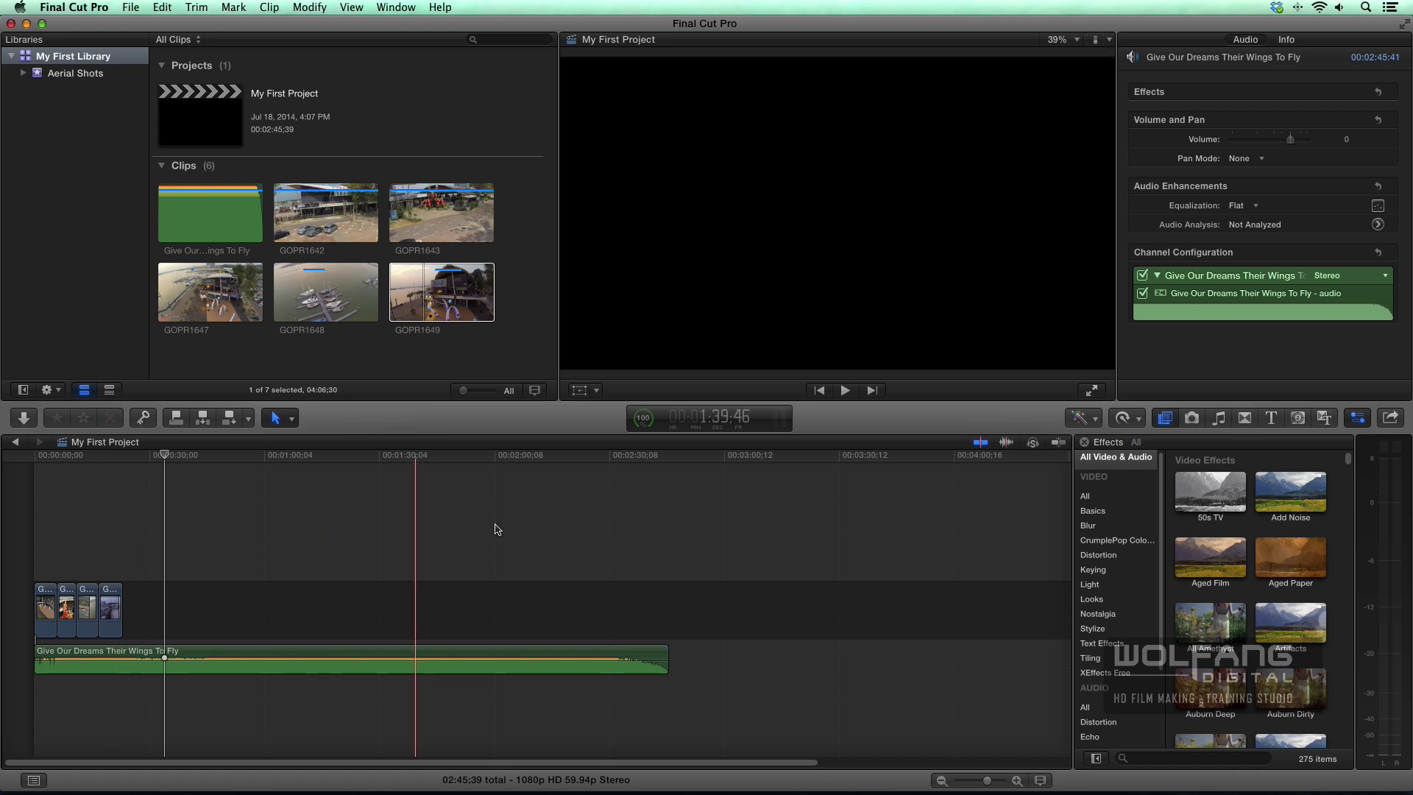
# Look over the share destinations list and the File menu commands without choosing anything
pyautogui.click(1390, 423)
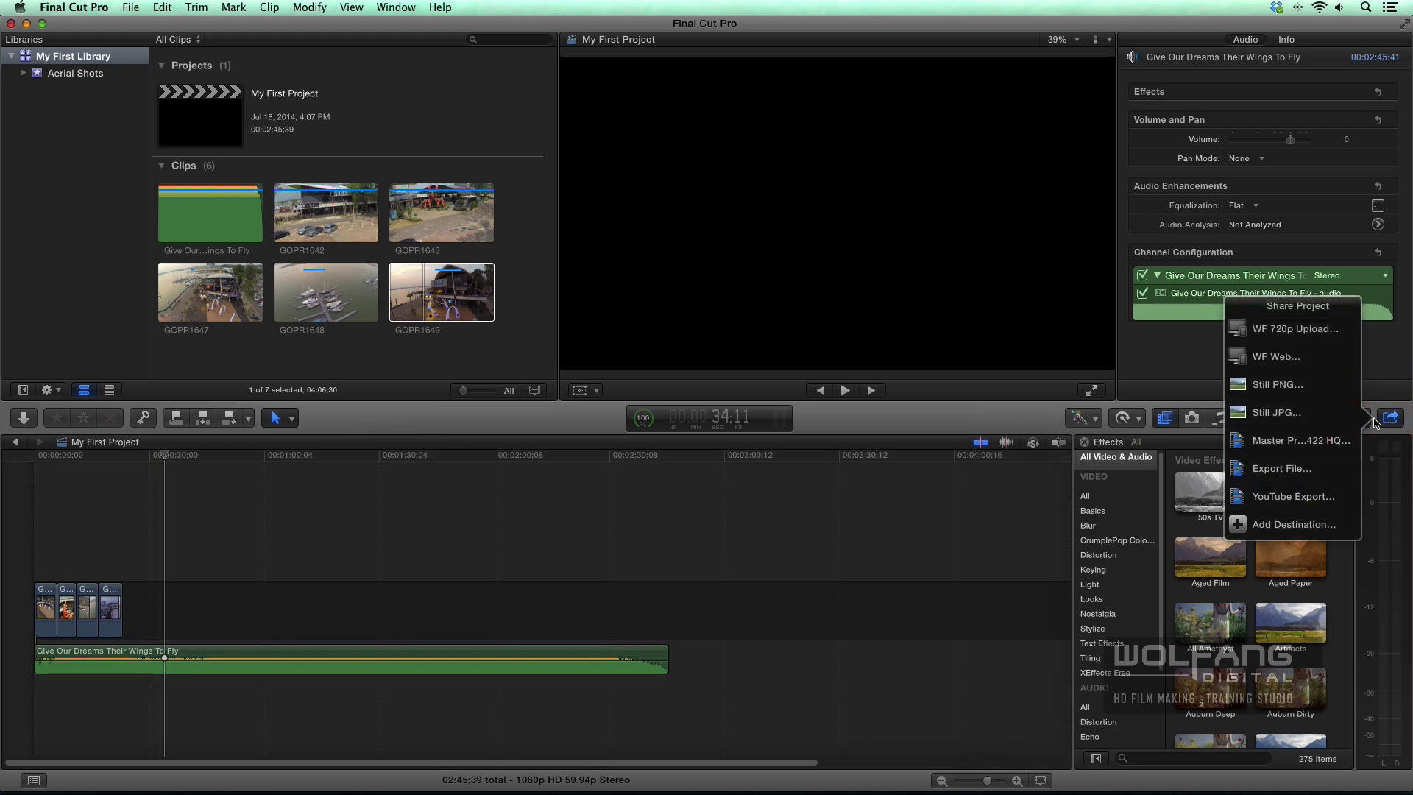
pyautogui.click(967, 432)
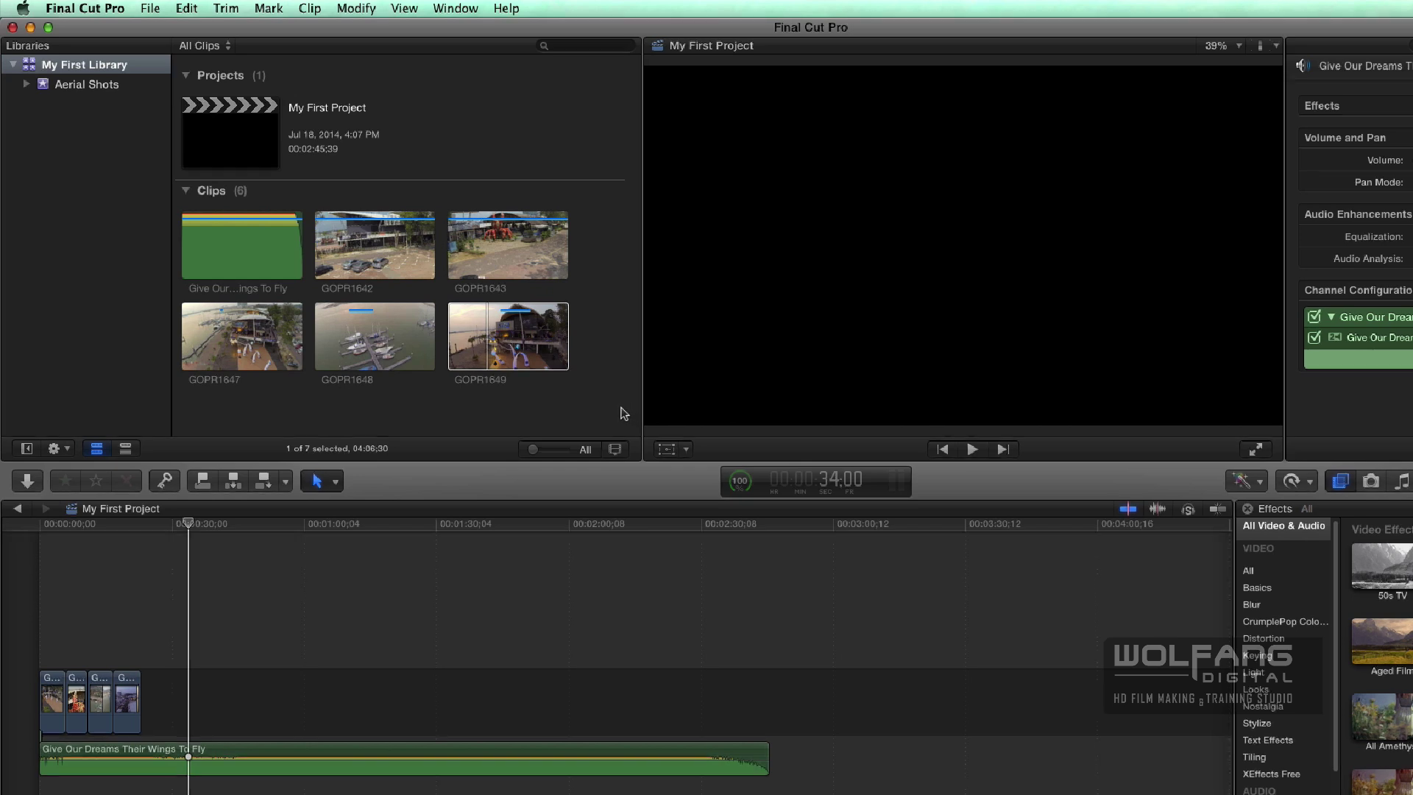
pyautogui.click(156, 9)
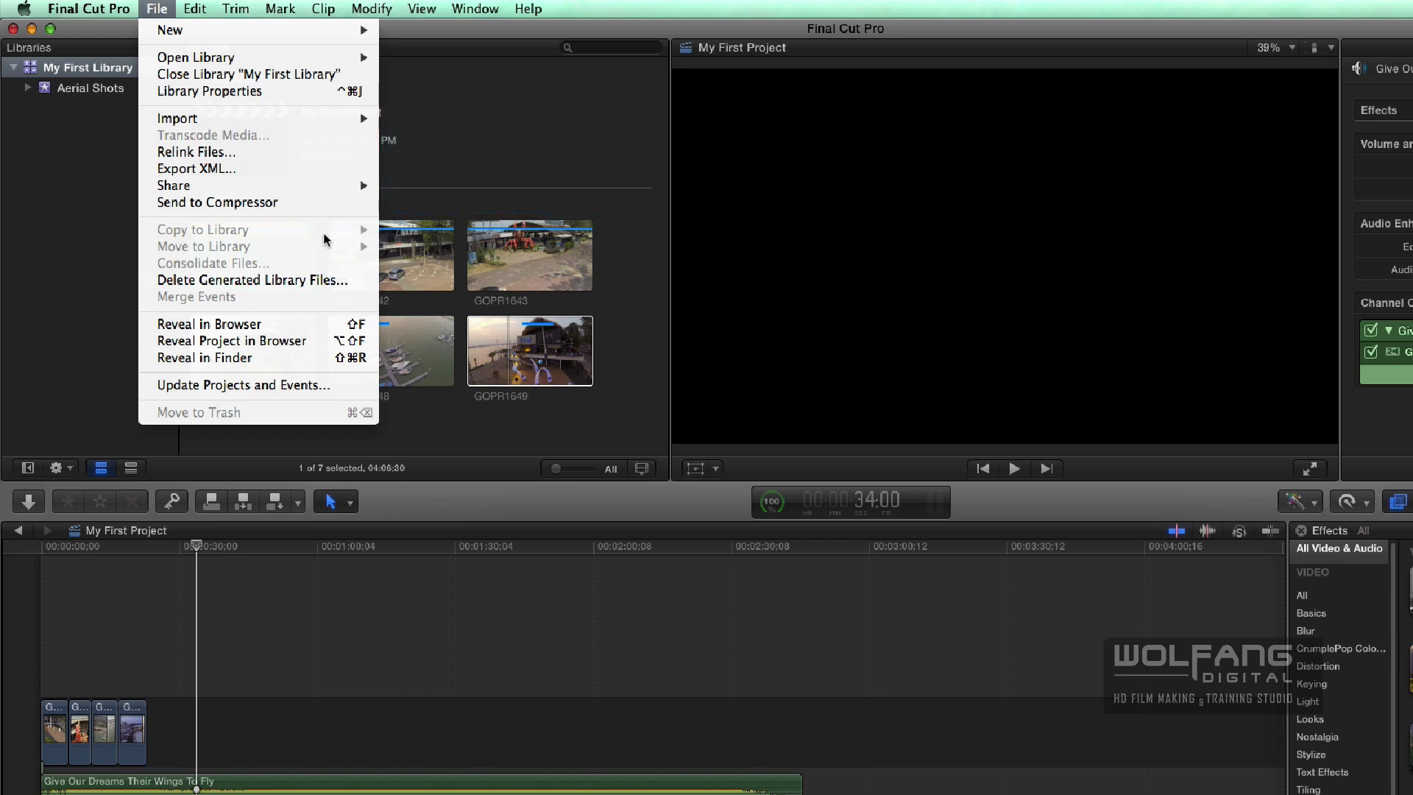
pyautogui.click(616, 288)
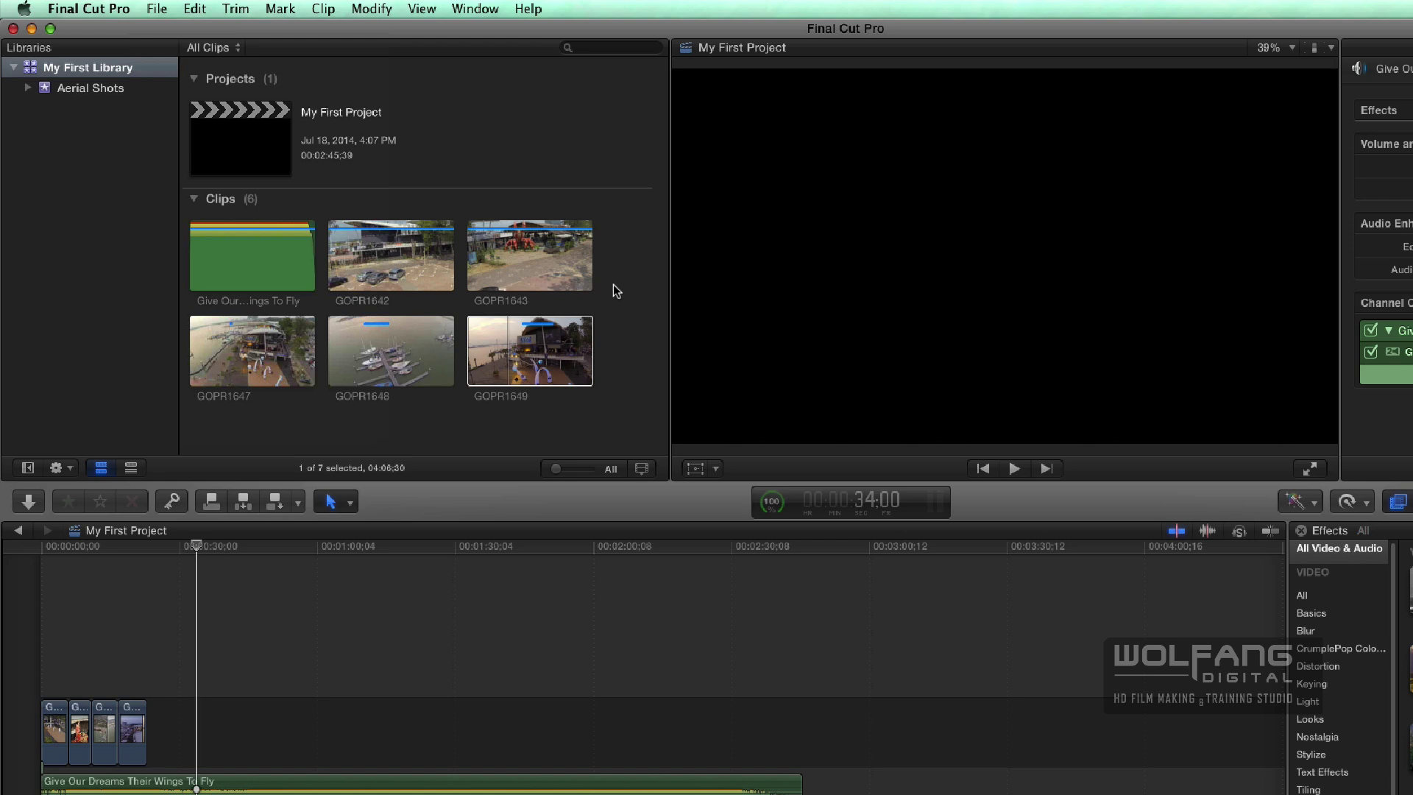
pyautogui.click(414, 509)
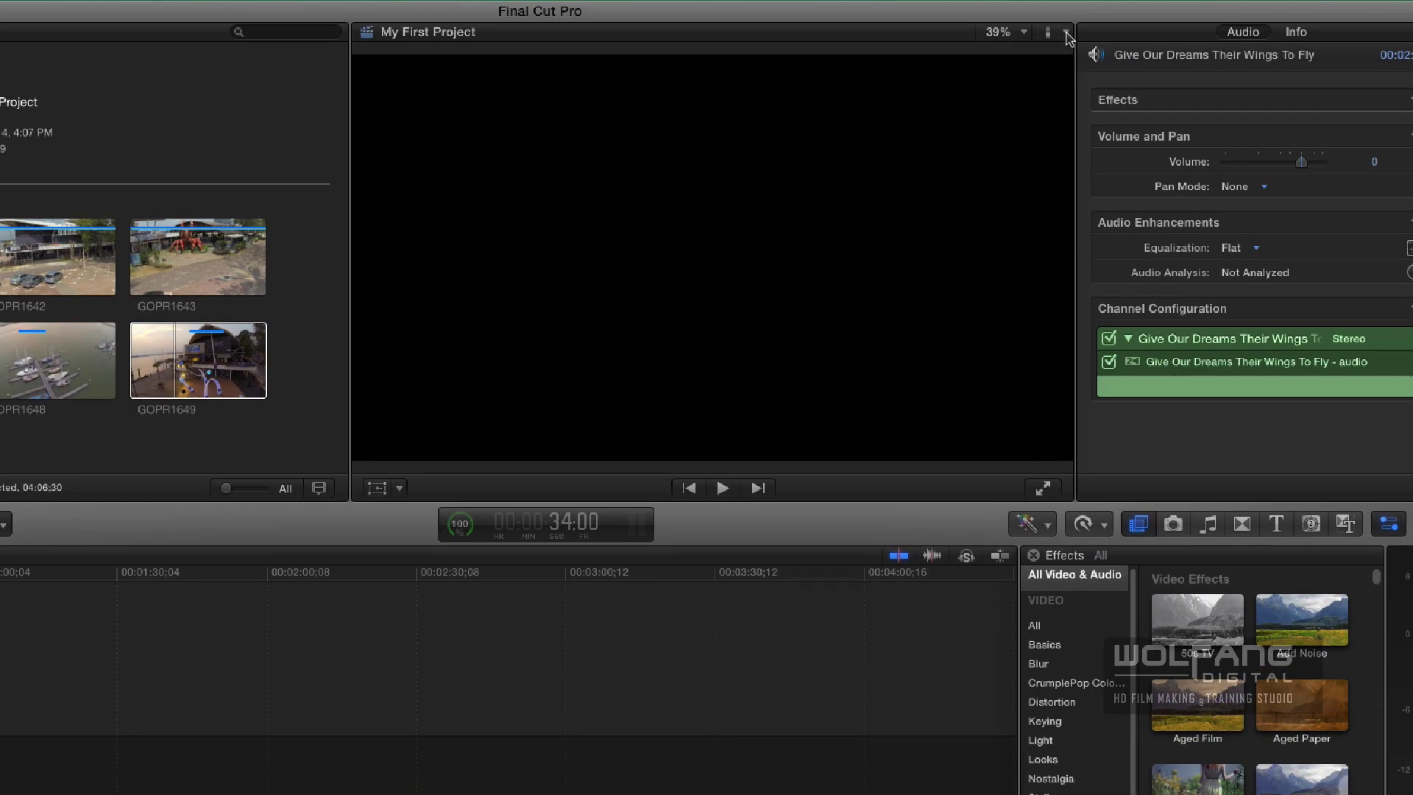
# Move the playhead to about 8 seconds and set viewer playback to Better Performance
pyautogui.click(1067, 33)
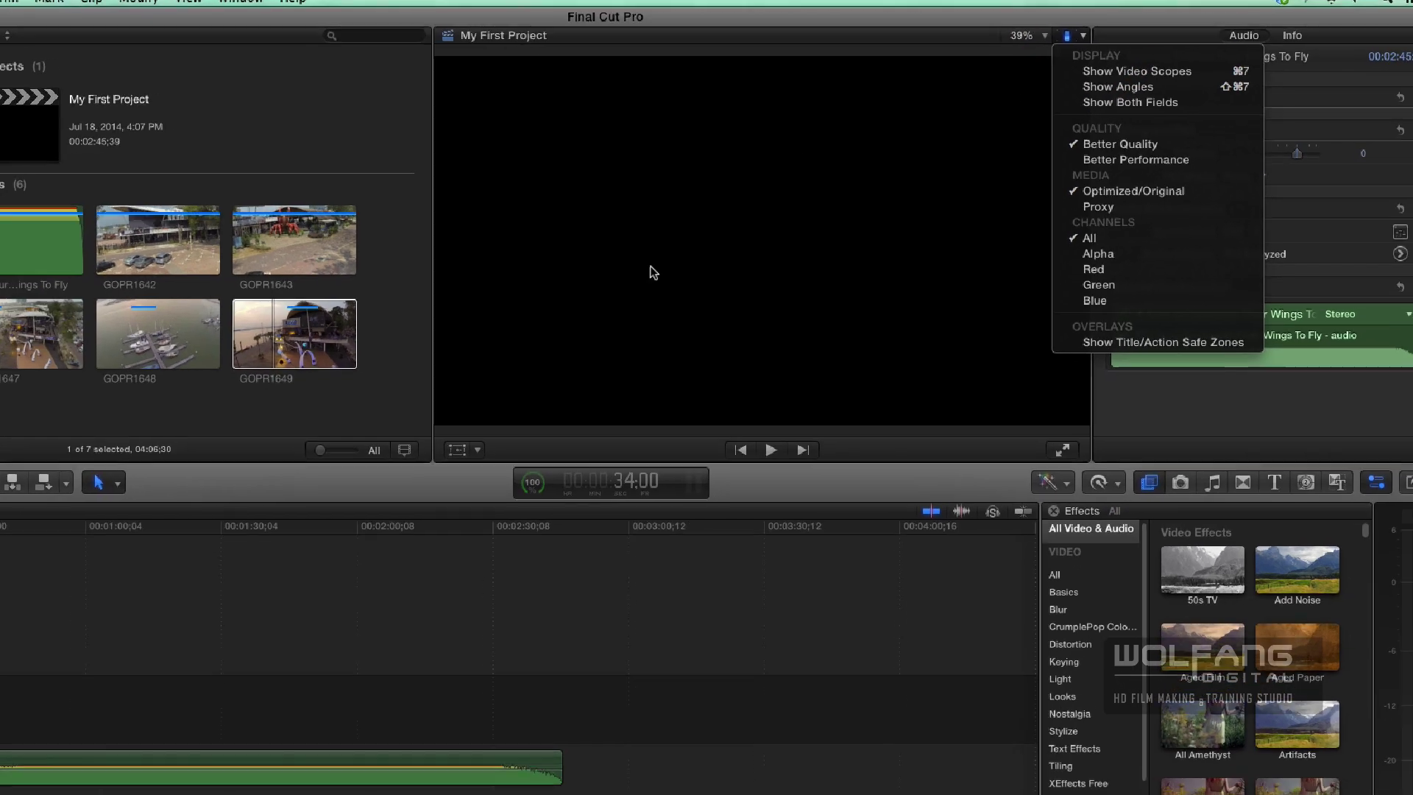
pyautogui.click(740, 186)
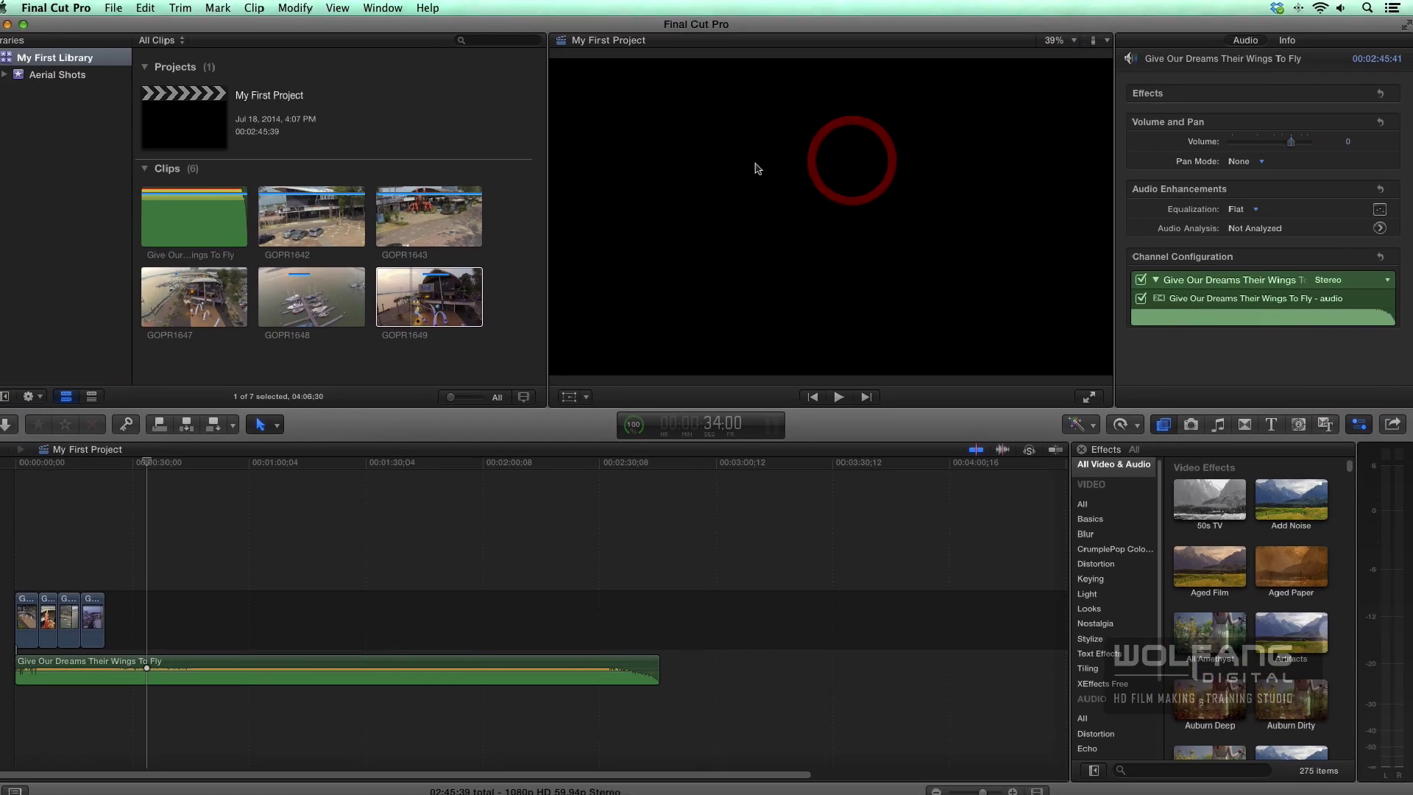
pyautogui.moveTo(78, 467)
pyautogui.mouseDown()
pyautogui.moveTo(47, 468)
pyautogui.moveTo(110, 464)
pyautogui.moveTo(66, 463)
pyautogui.mouseUp()
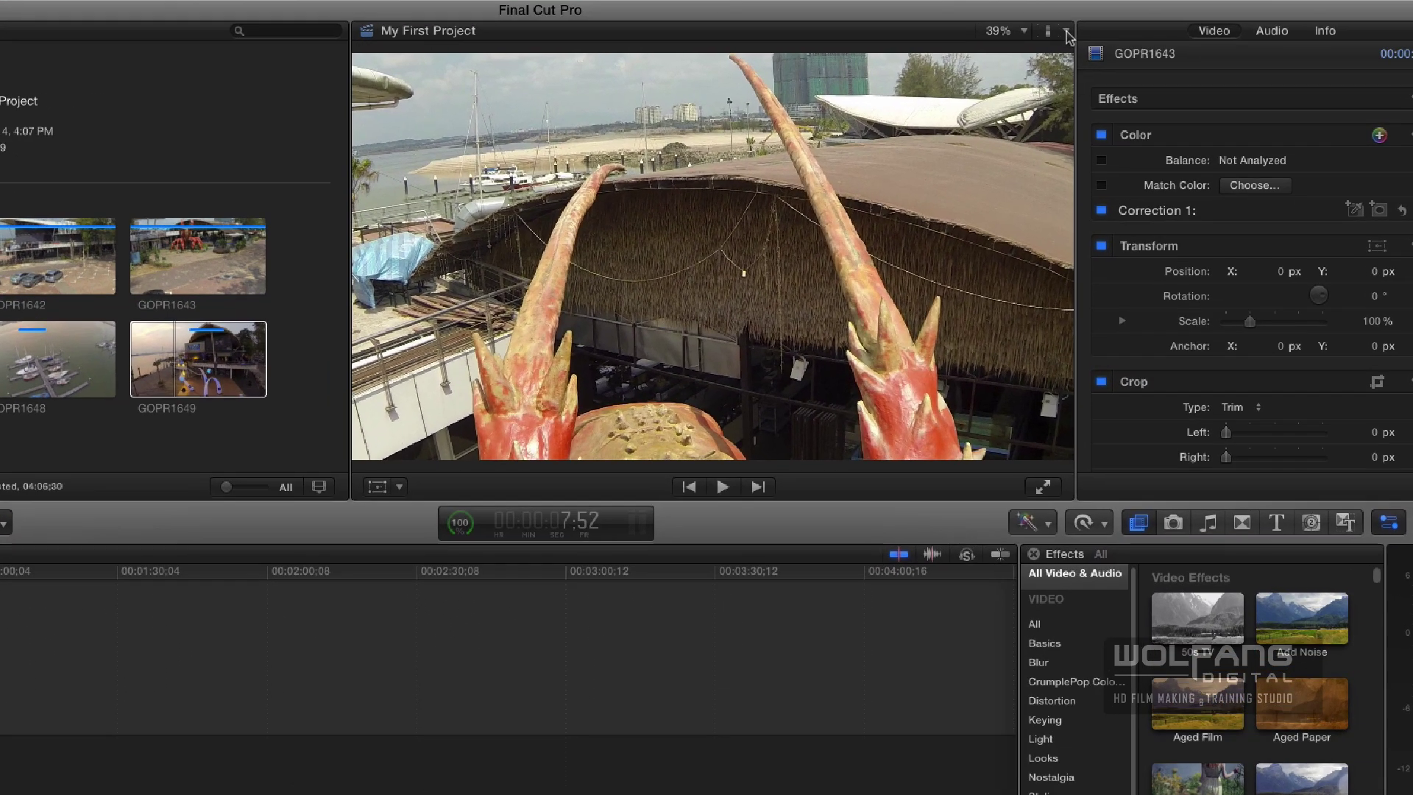
pyautogui.click(1066, 33)
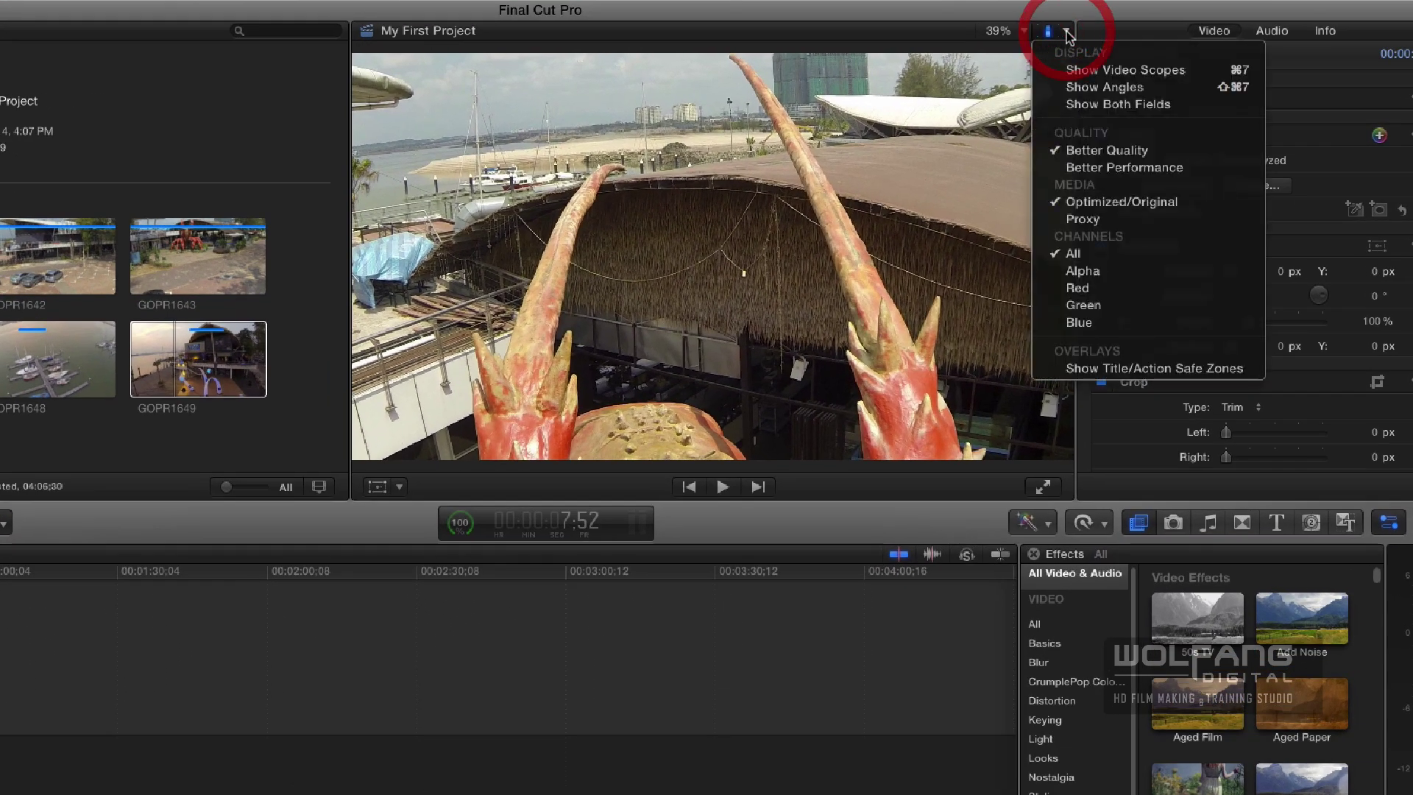
pyautogui.click(1096, 171)
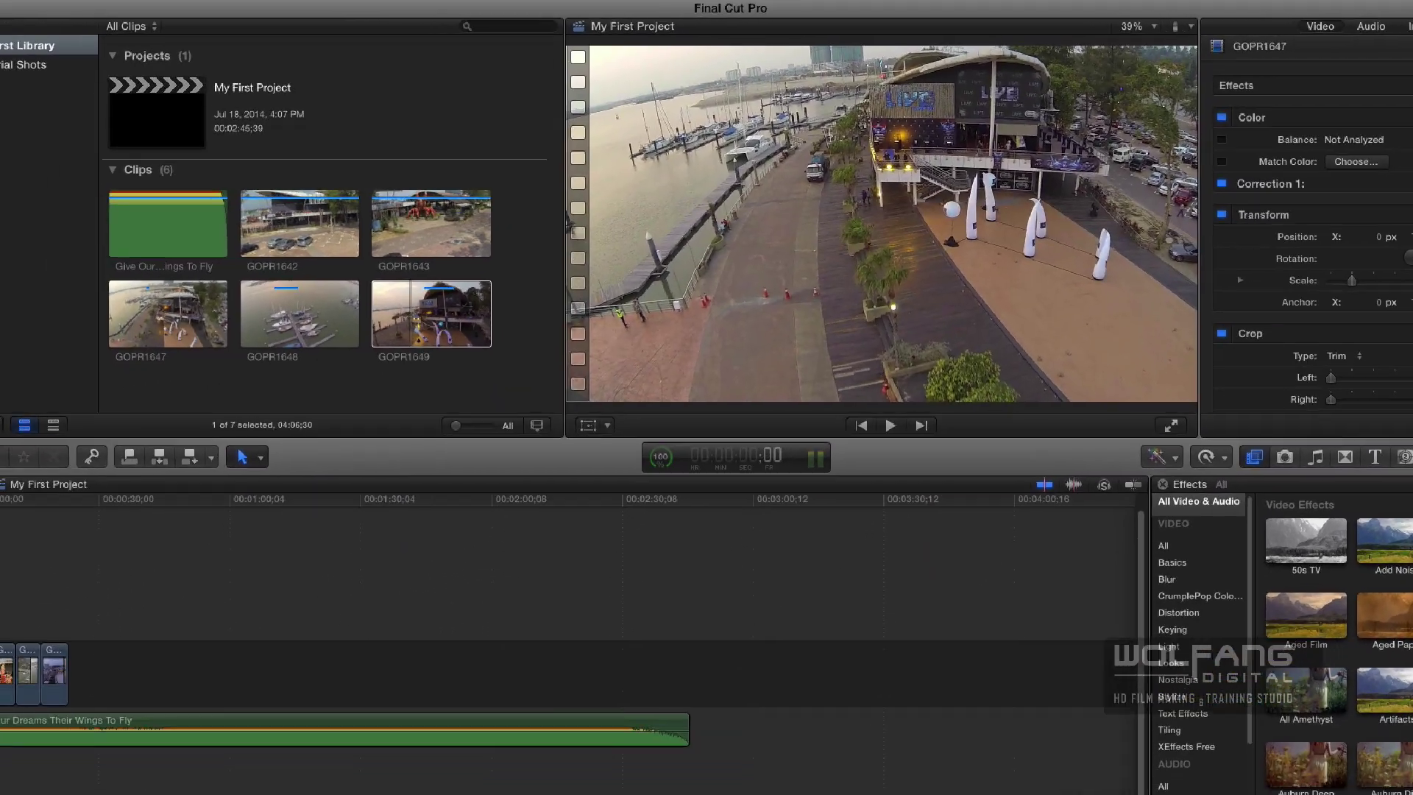
# Play the project briefly, then switch viewer playback back to Better Quality
pyautogui.press('space')
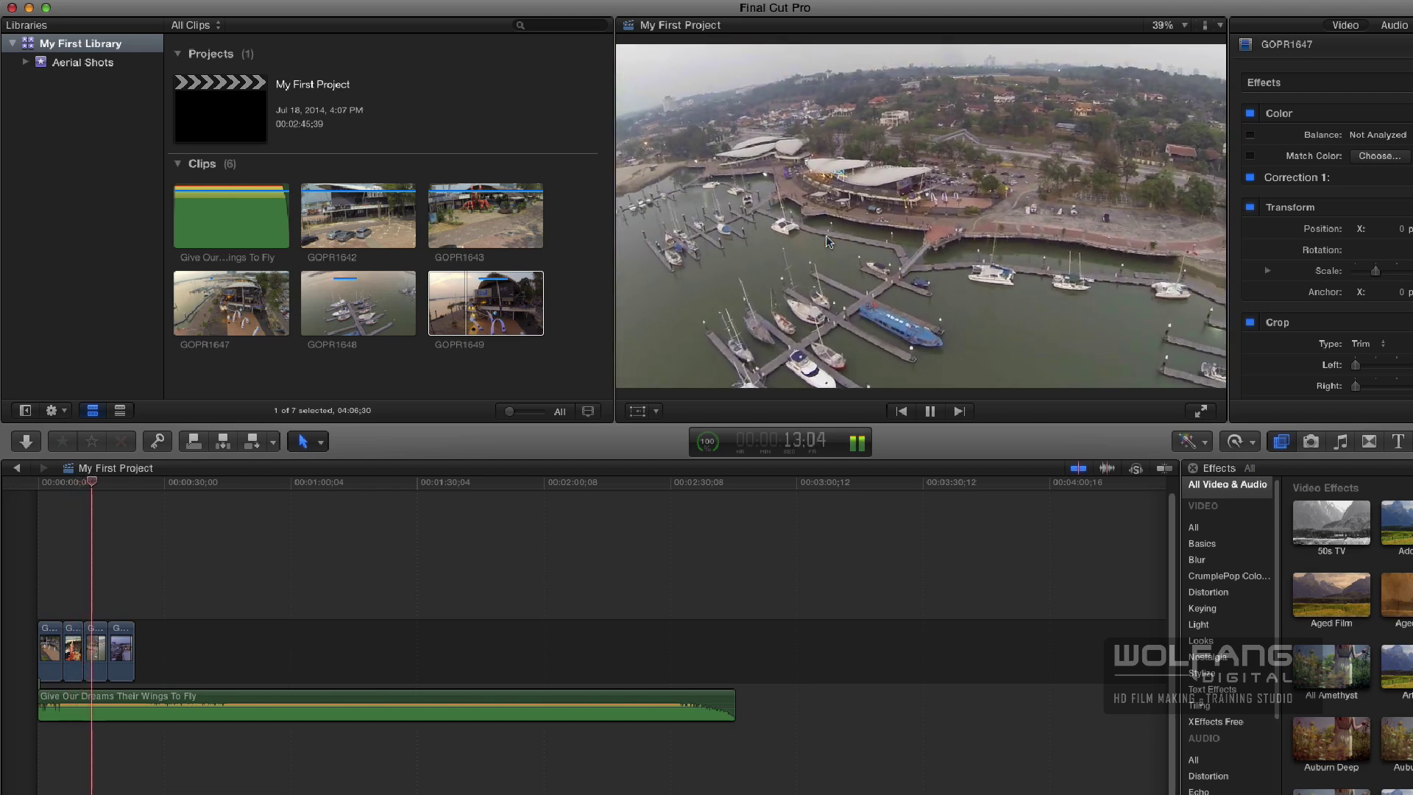
pyautogui.press('space')
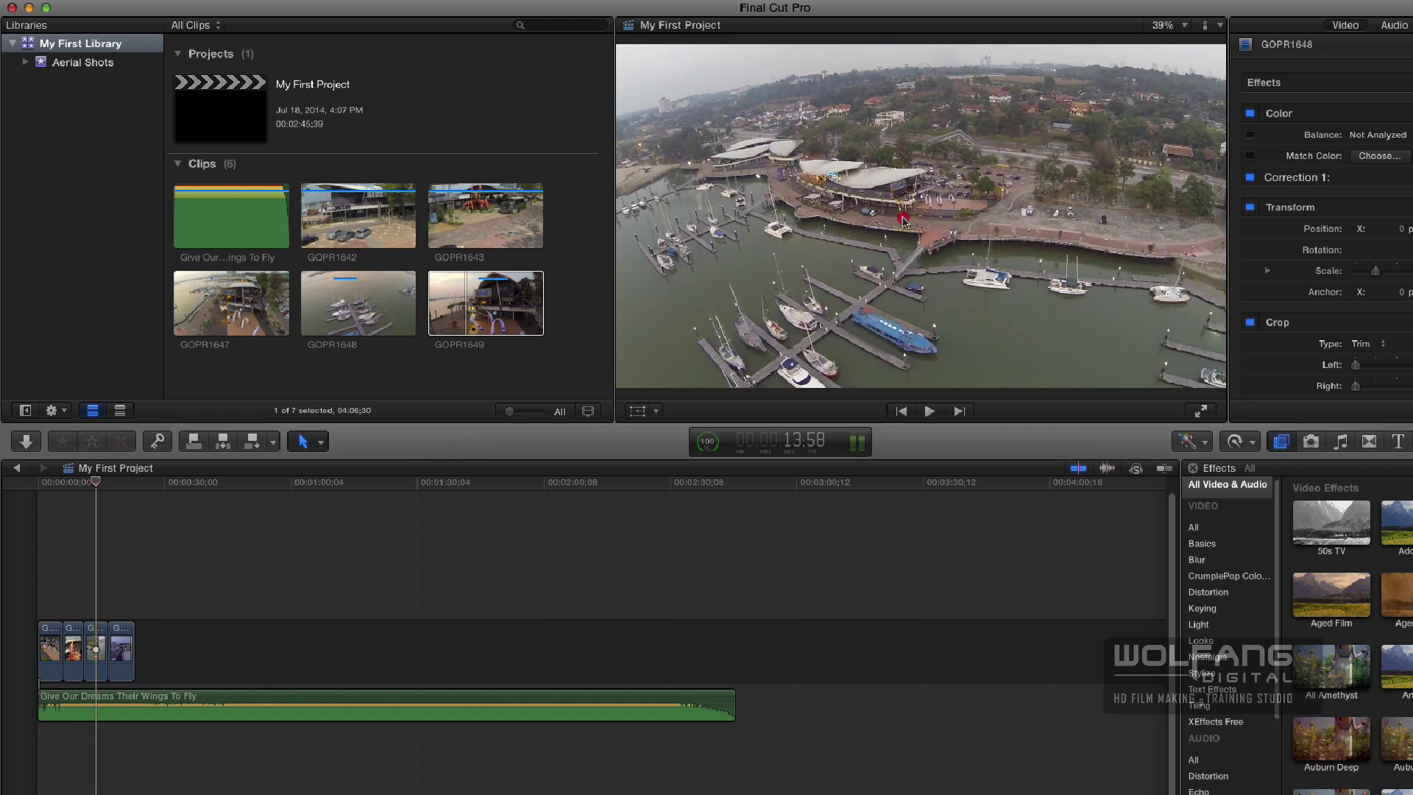
pyautogui.click(903, 219)
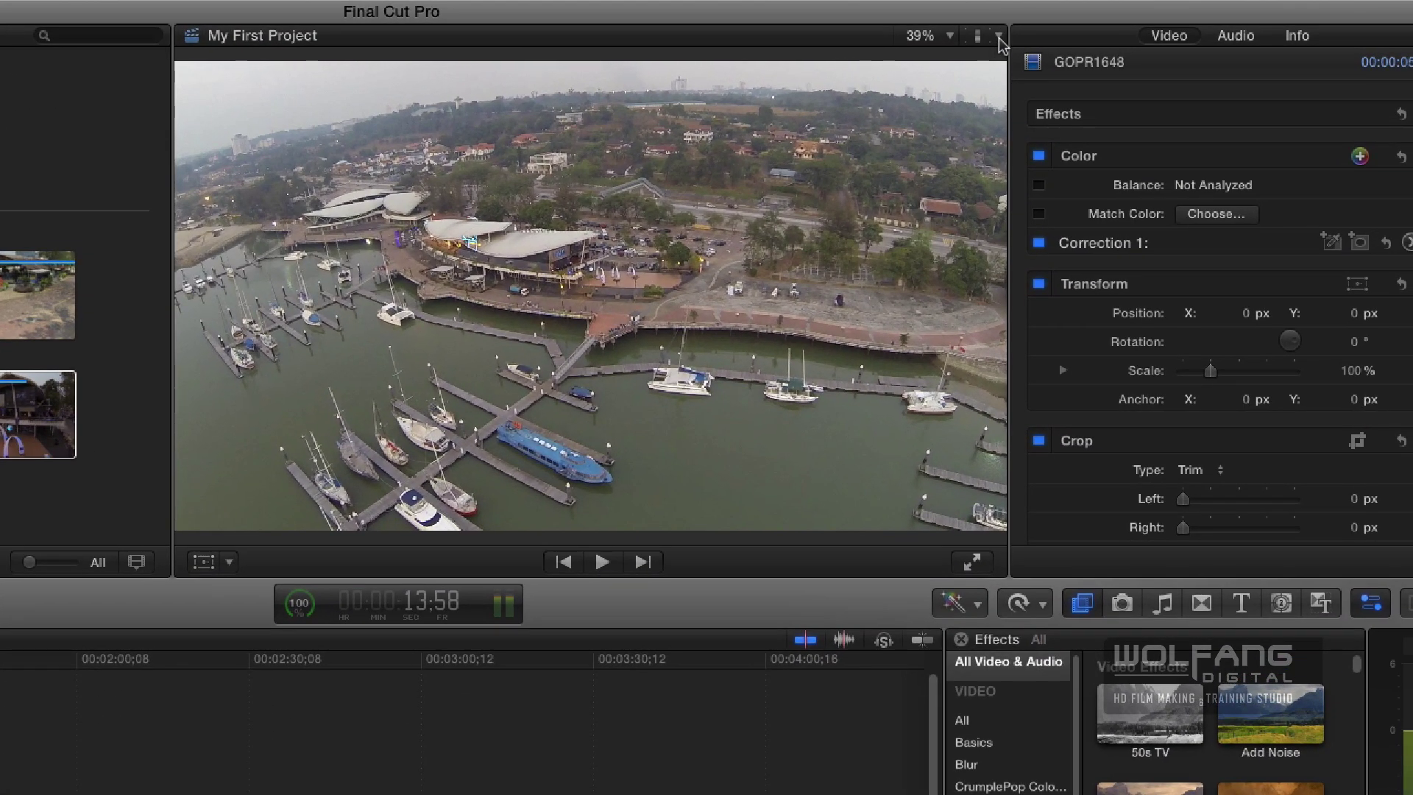
pyautogui.click(998, 38)
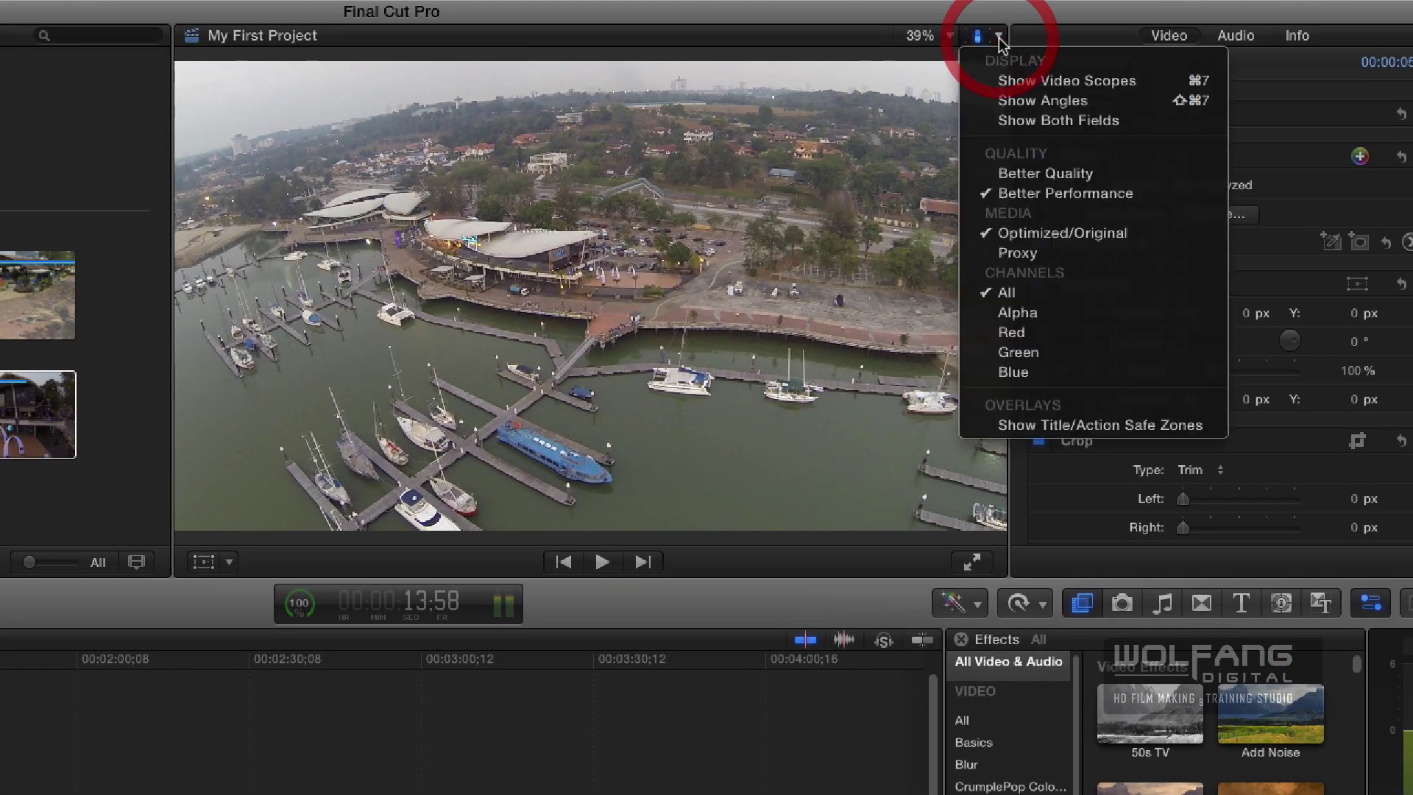
pyautogui.click(1048, 177)
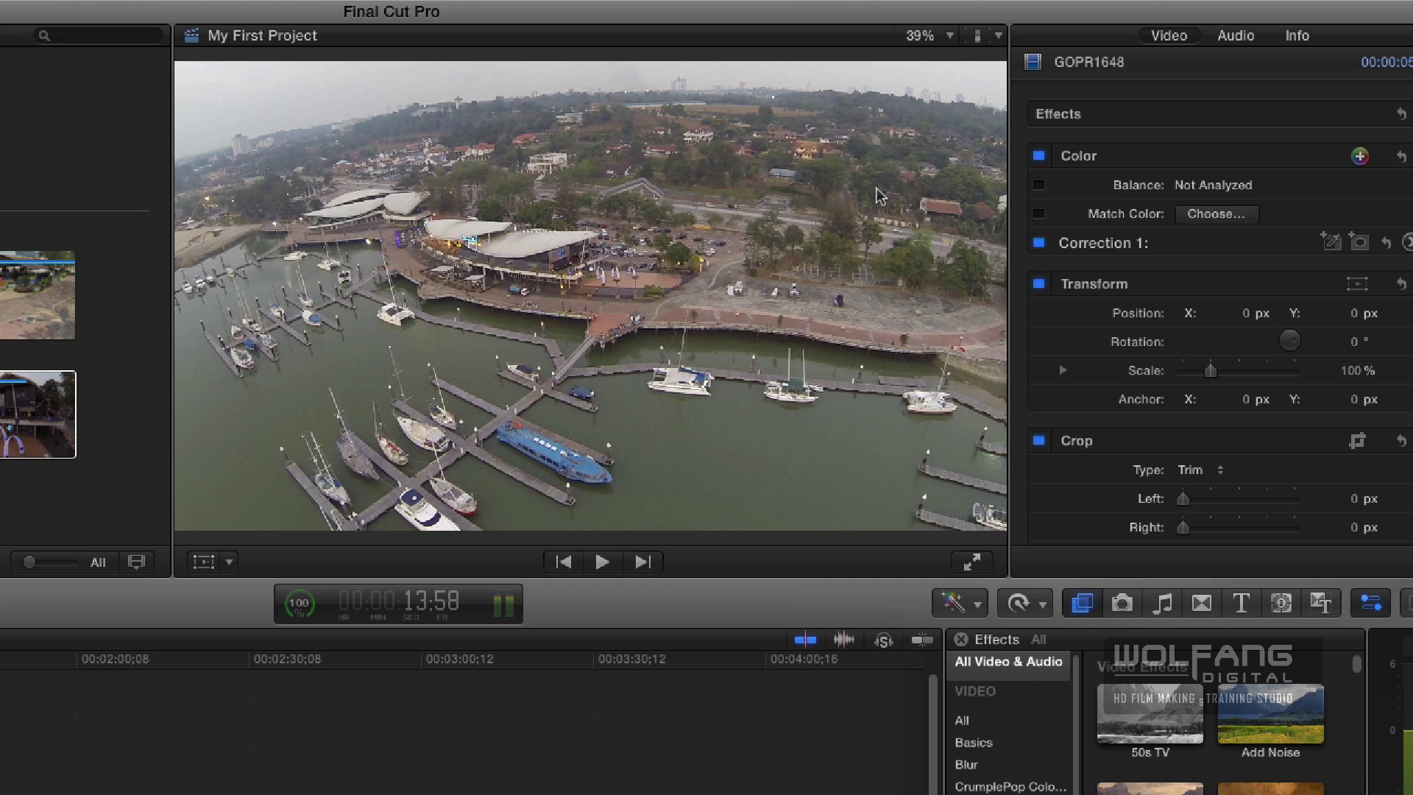
# Try viewer zoom levels of 6.25%, 12.5% and 50%
pyautogui.click(950, 36)
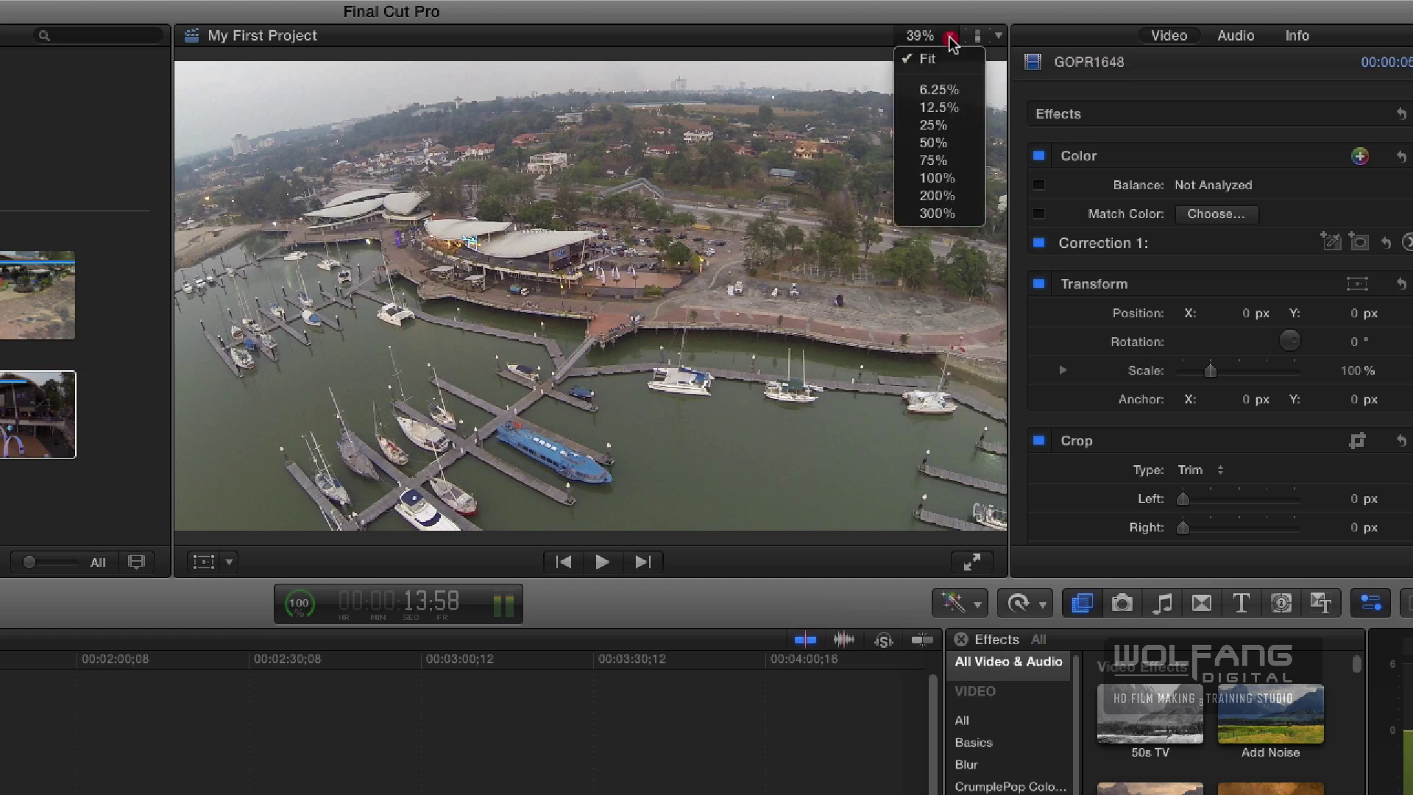
pyautogui.click(948, 90)
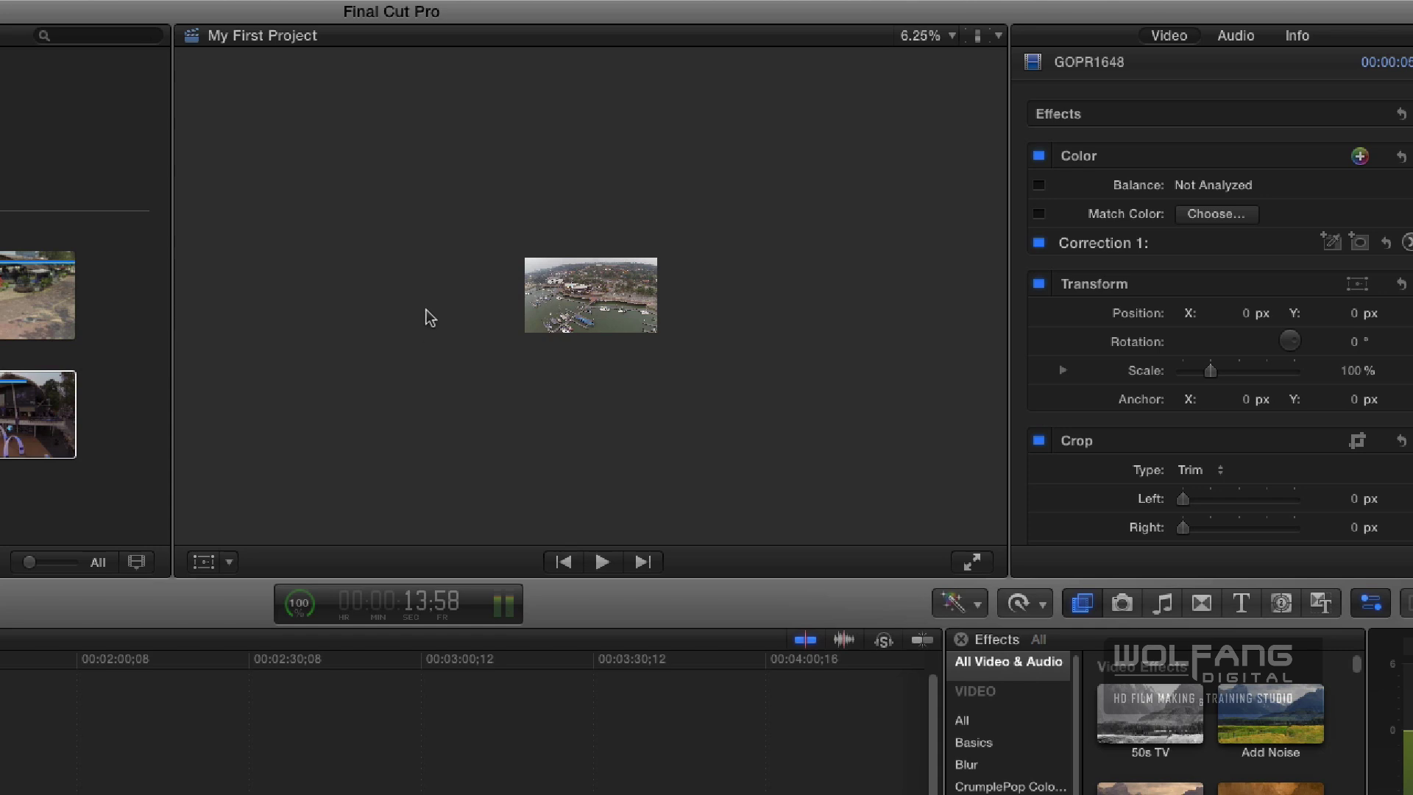
pyautogui.click(952, 37)
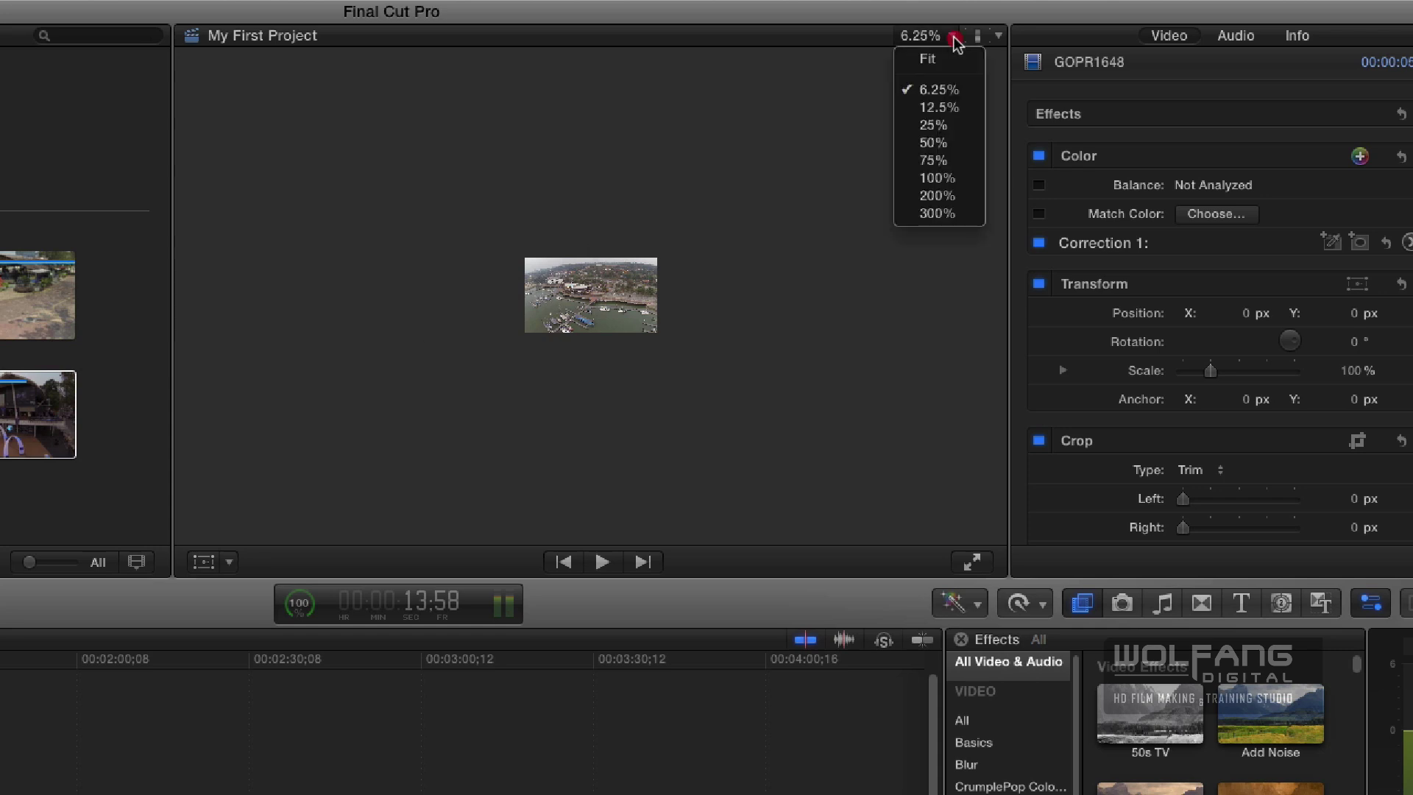
pyautogui.click(945, 108)
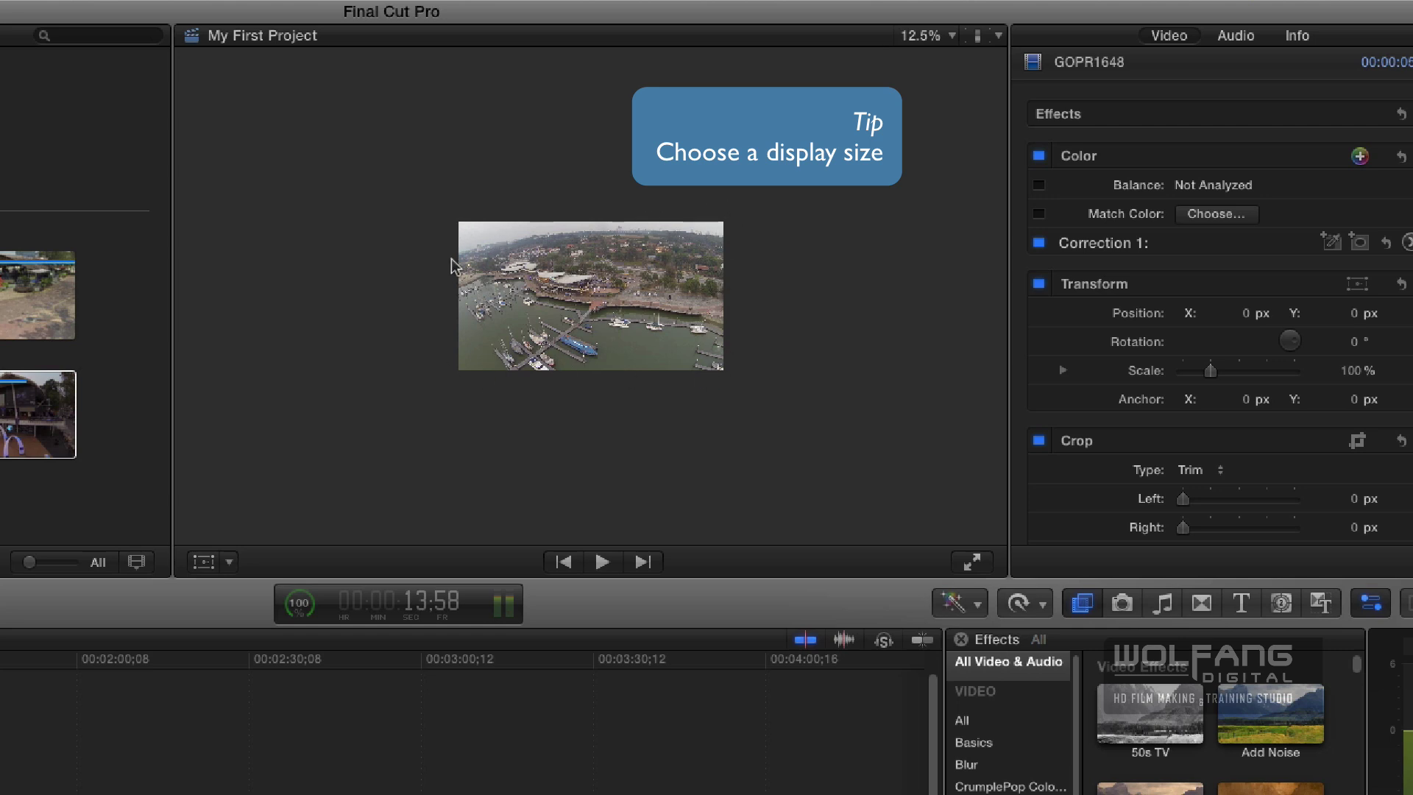
pyautogui.click(953, 35)
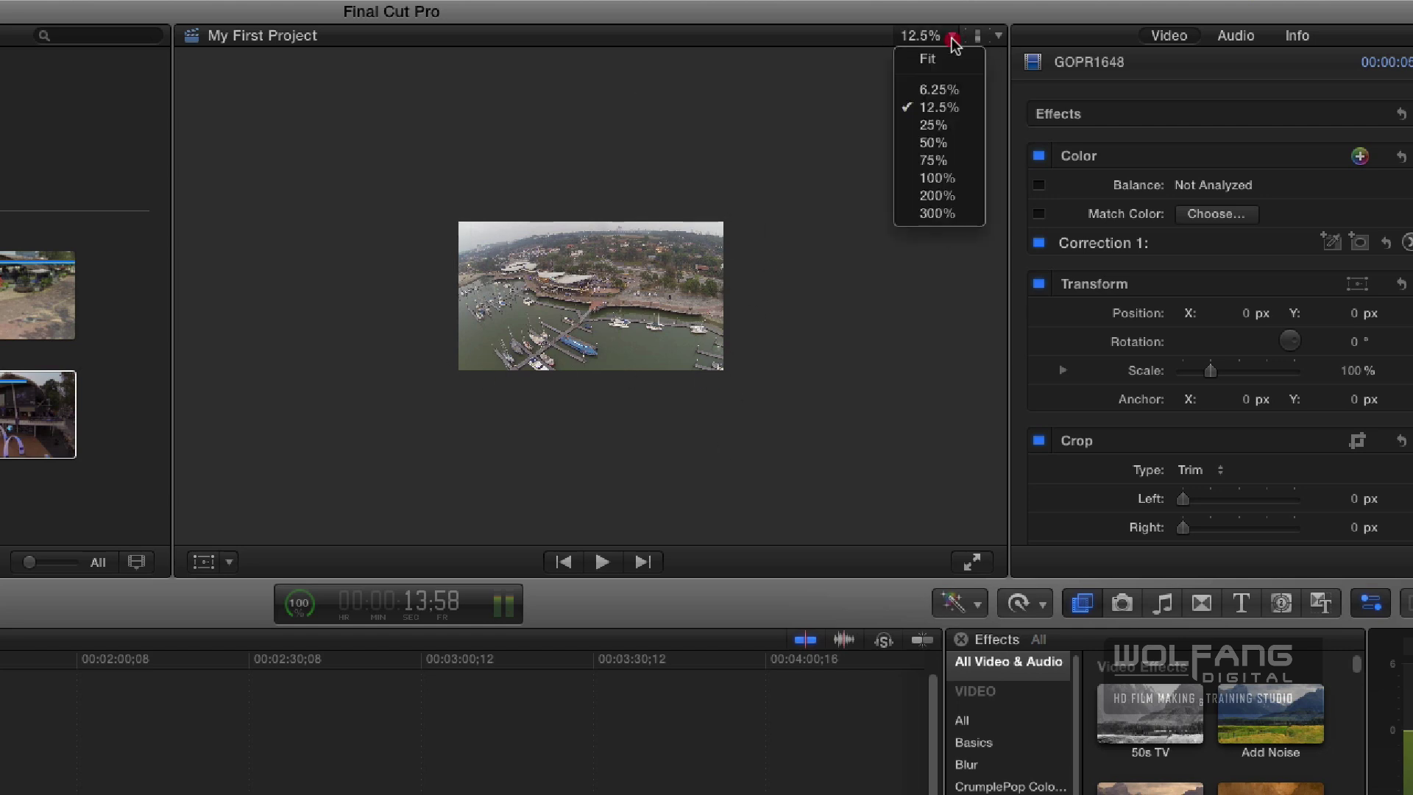
pyautogui.click(934, 142)
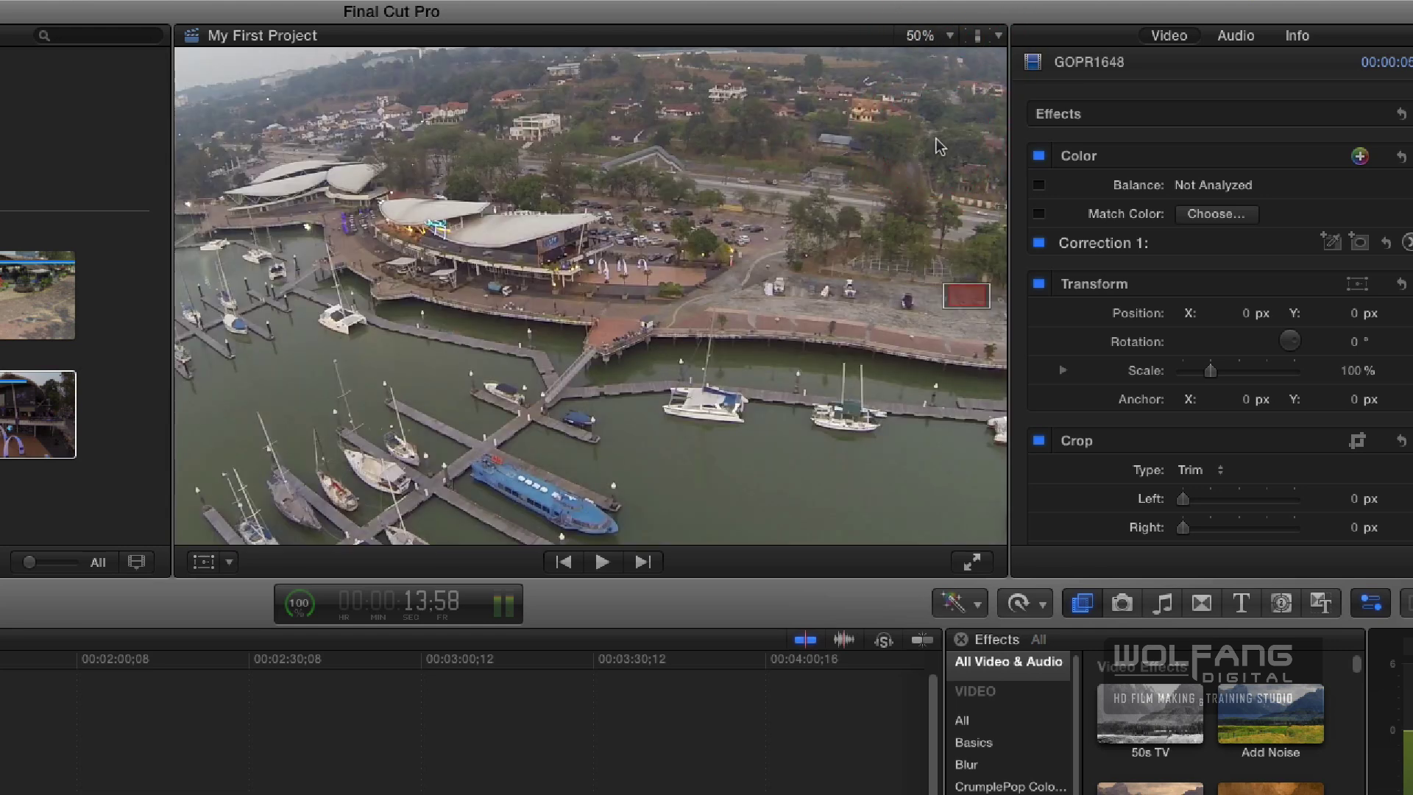
# Set the viewer zoom to 25%, then 100%, and finally Fit
pyautogui.click(949, 34)
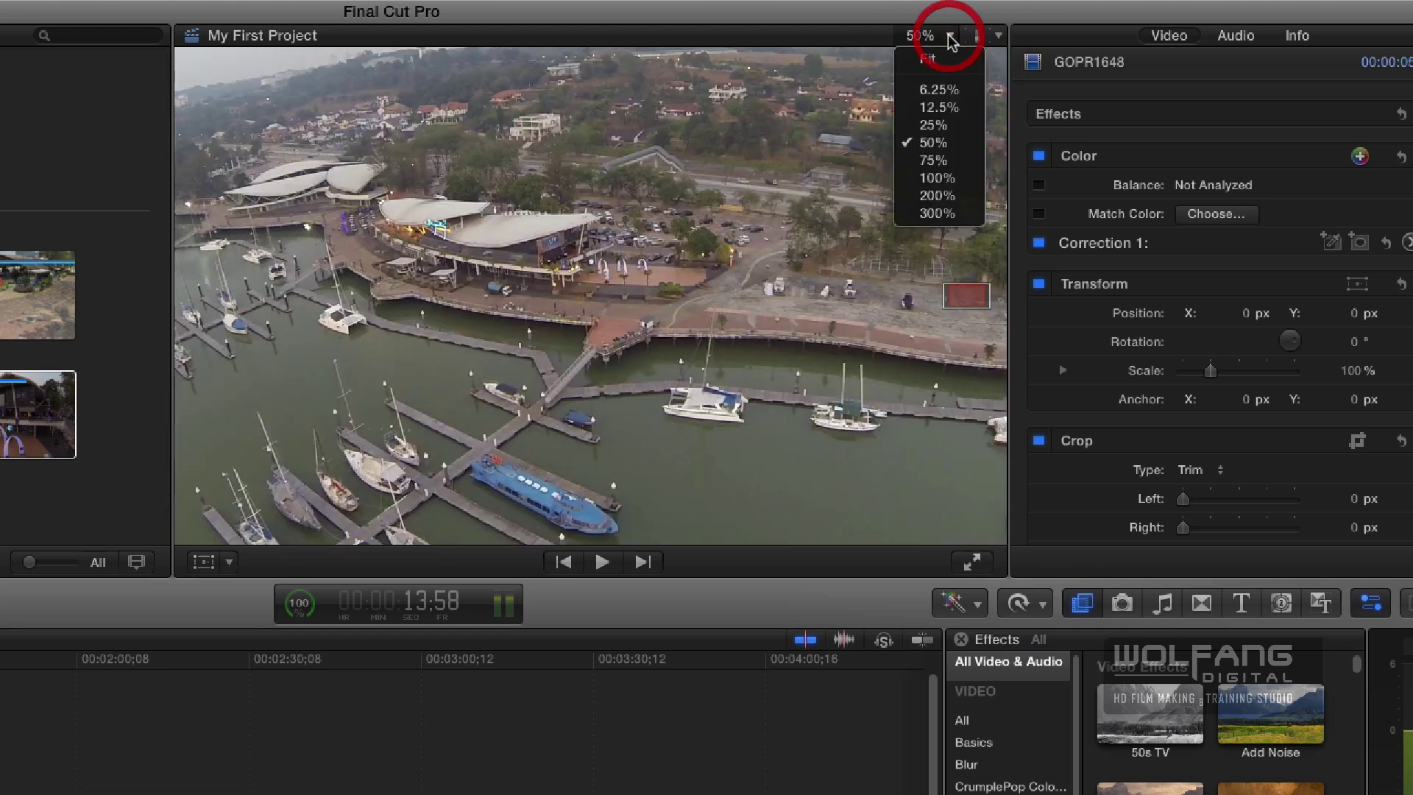
pyautogui.click(933, 125)
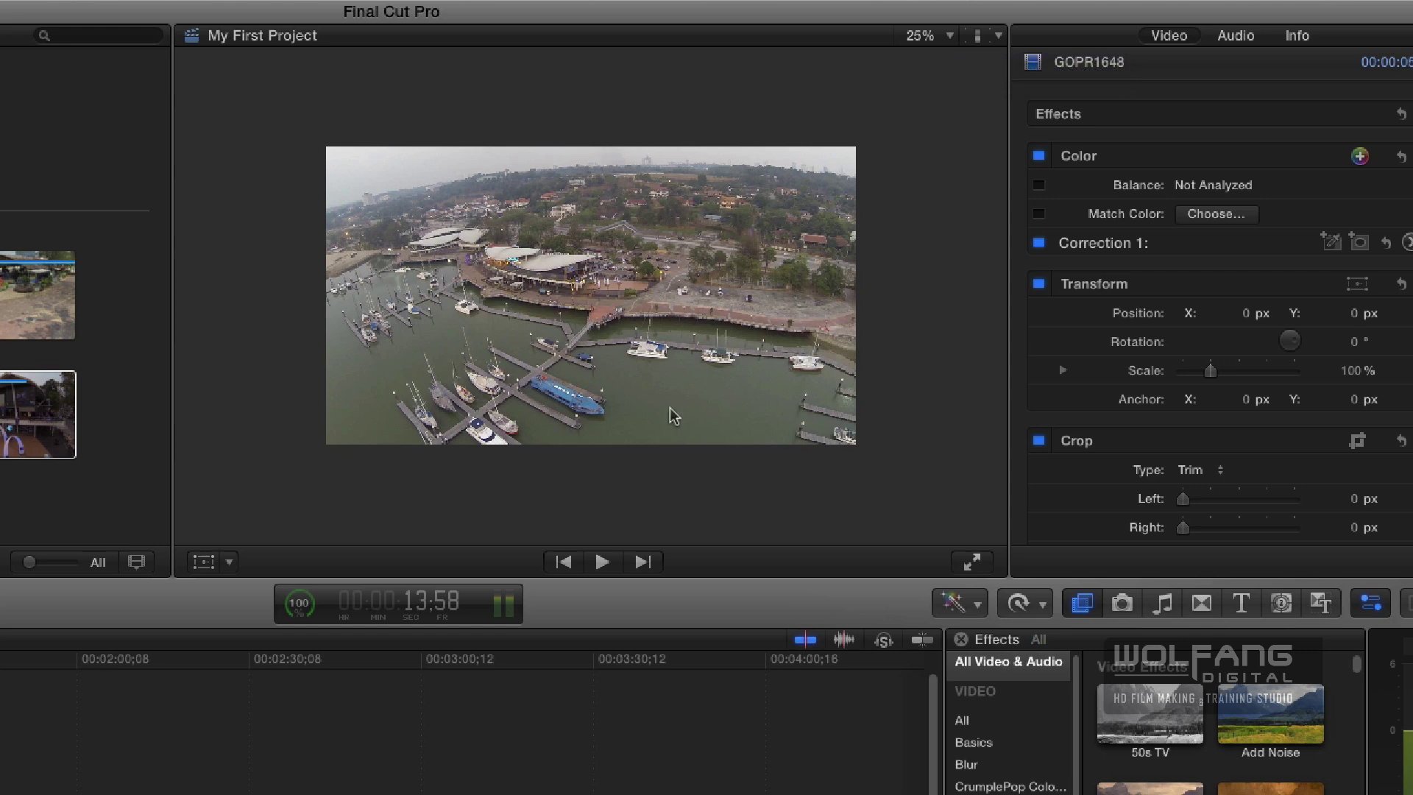
pyautogui.click(950, 36)
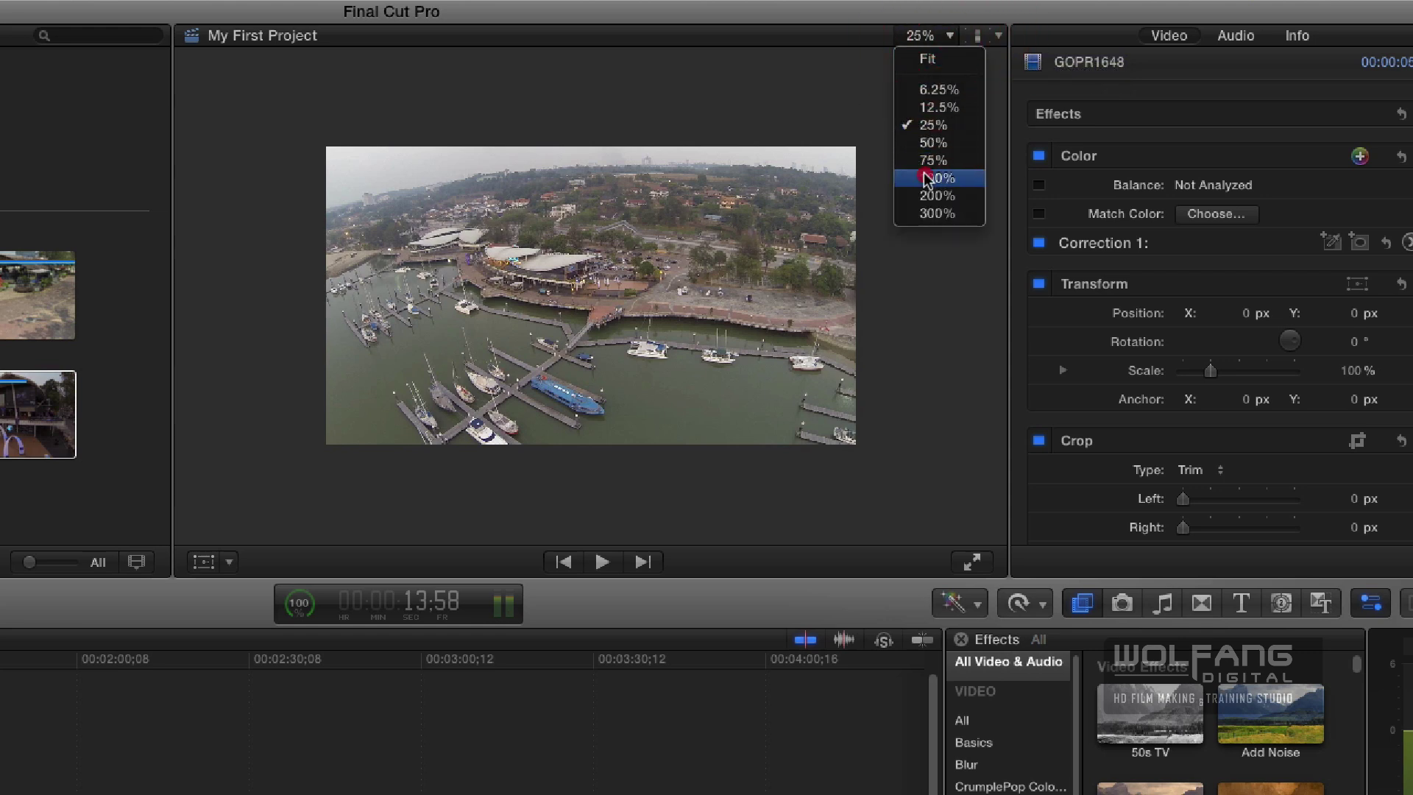
pyautogui.click(924, 173)
pyautogui.click(950, 36)
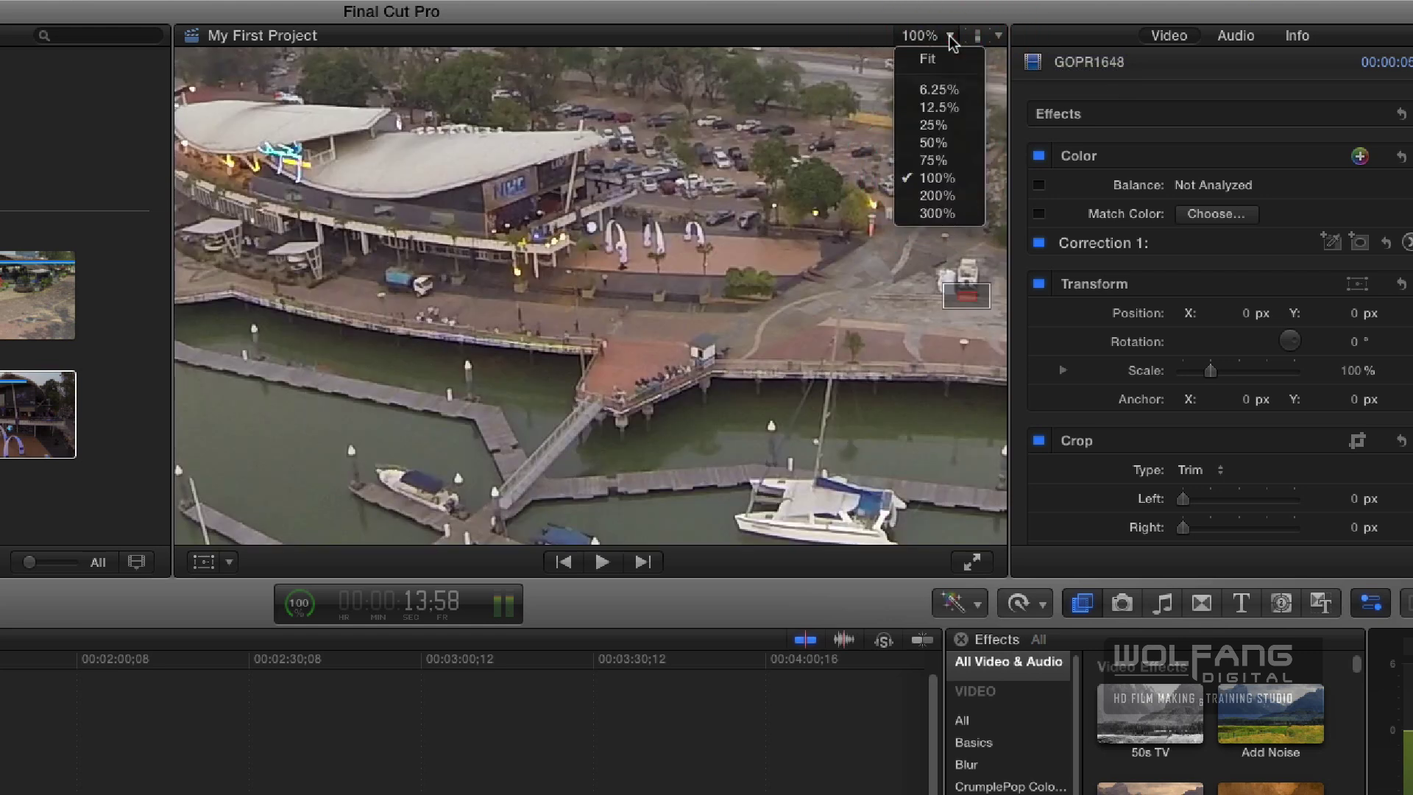
pyautogui.click(945, 64)
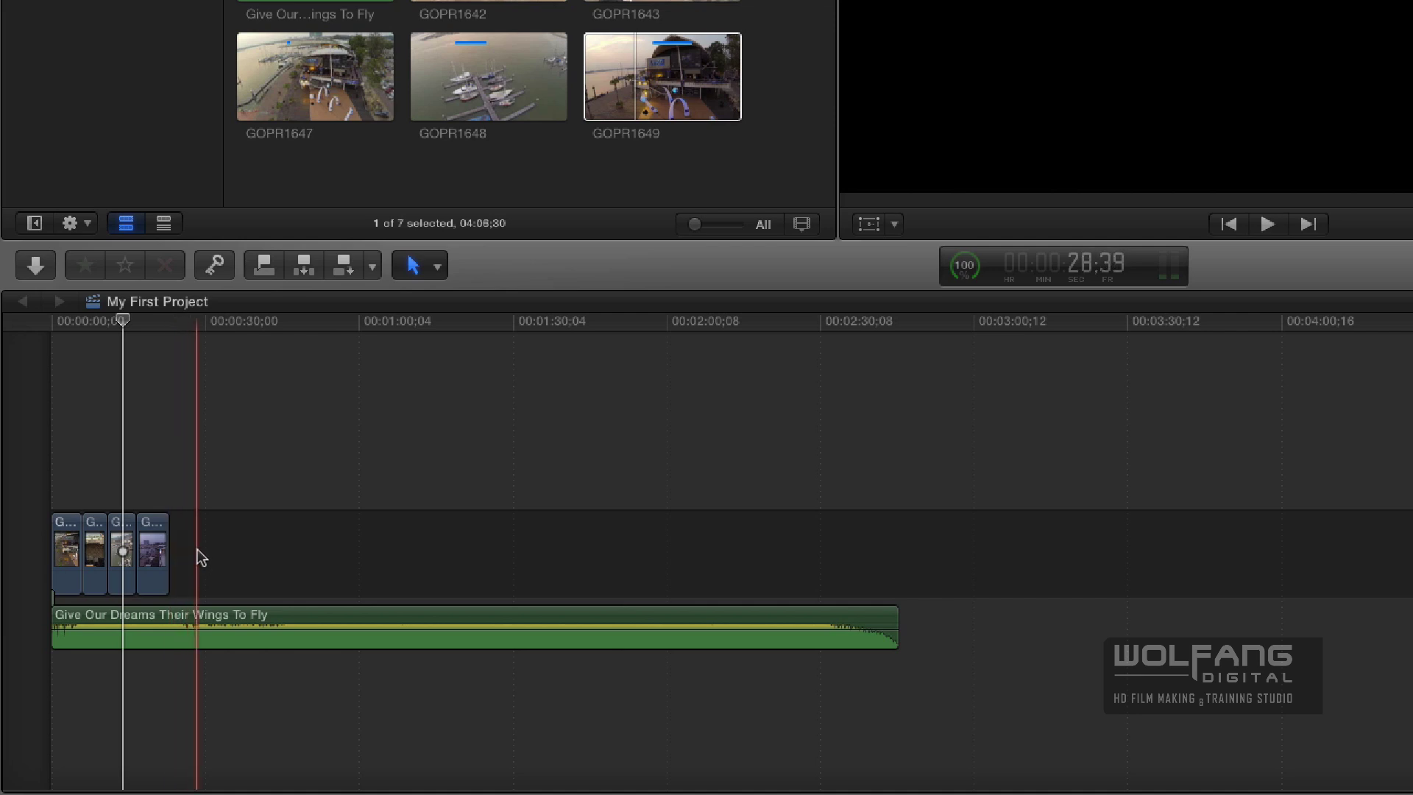
pyautogui.click(180, 635)
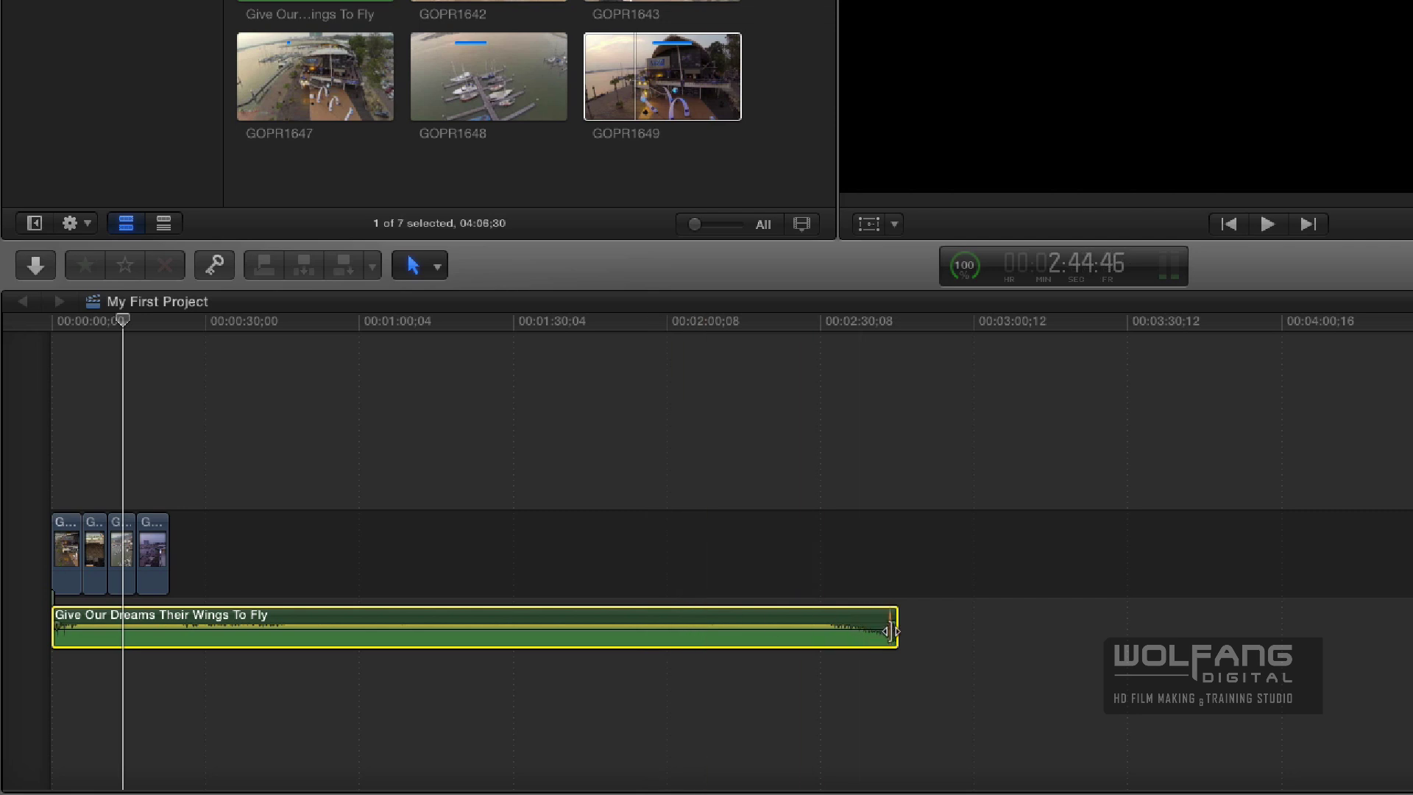
pyautogui.moveTo(894, 634); pyautogui.dragTo(182, 618)
pyautogui.press('super+z')
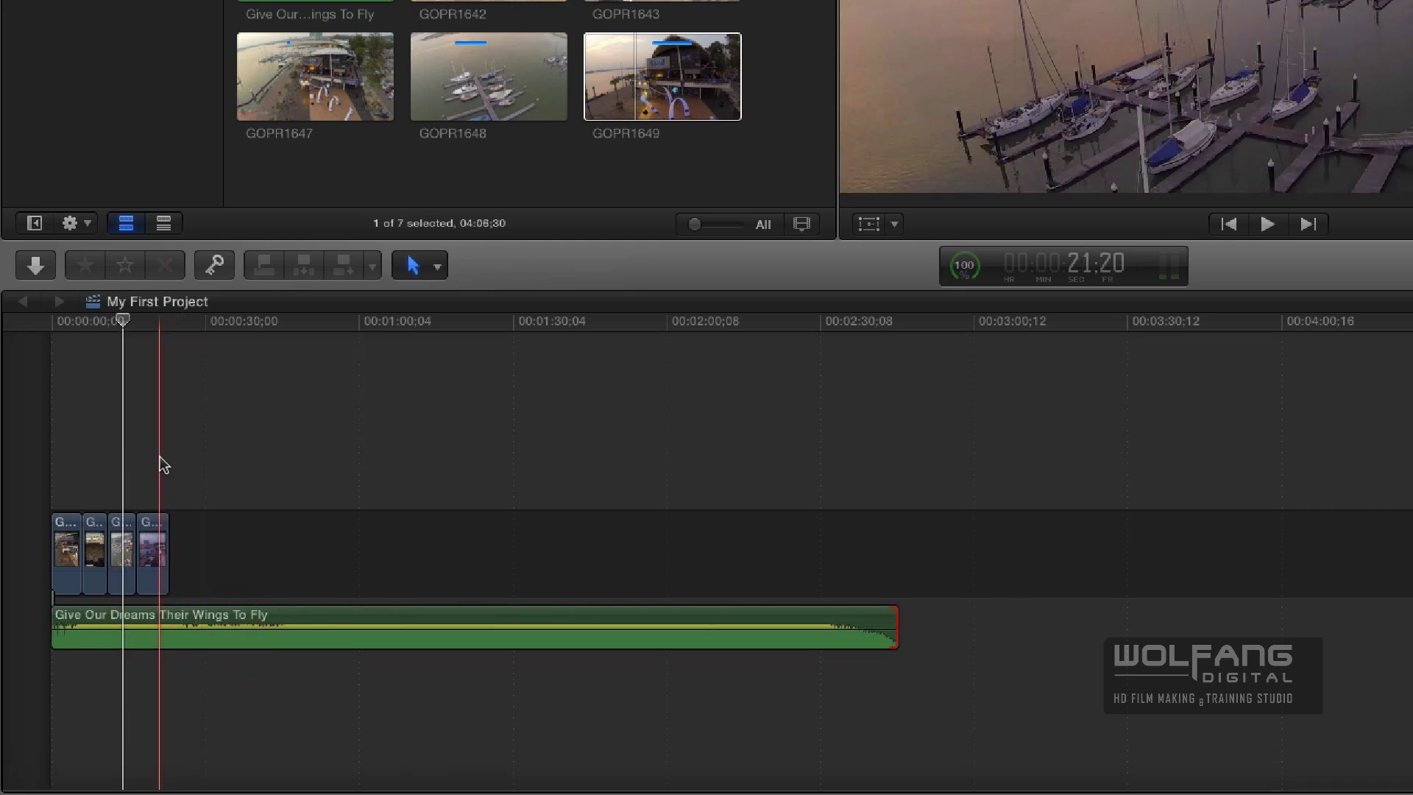
pyautogui.click(186, 620)
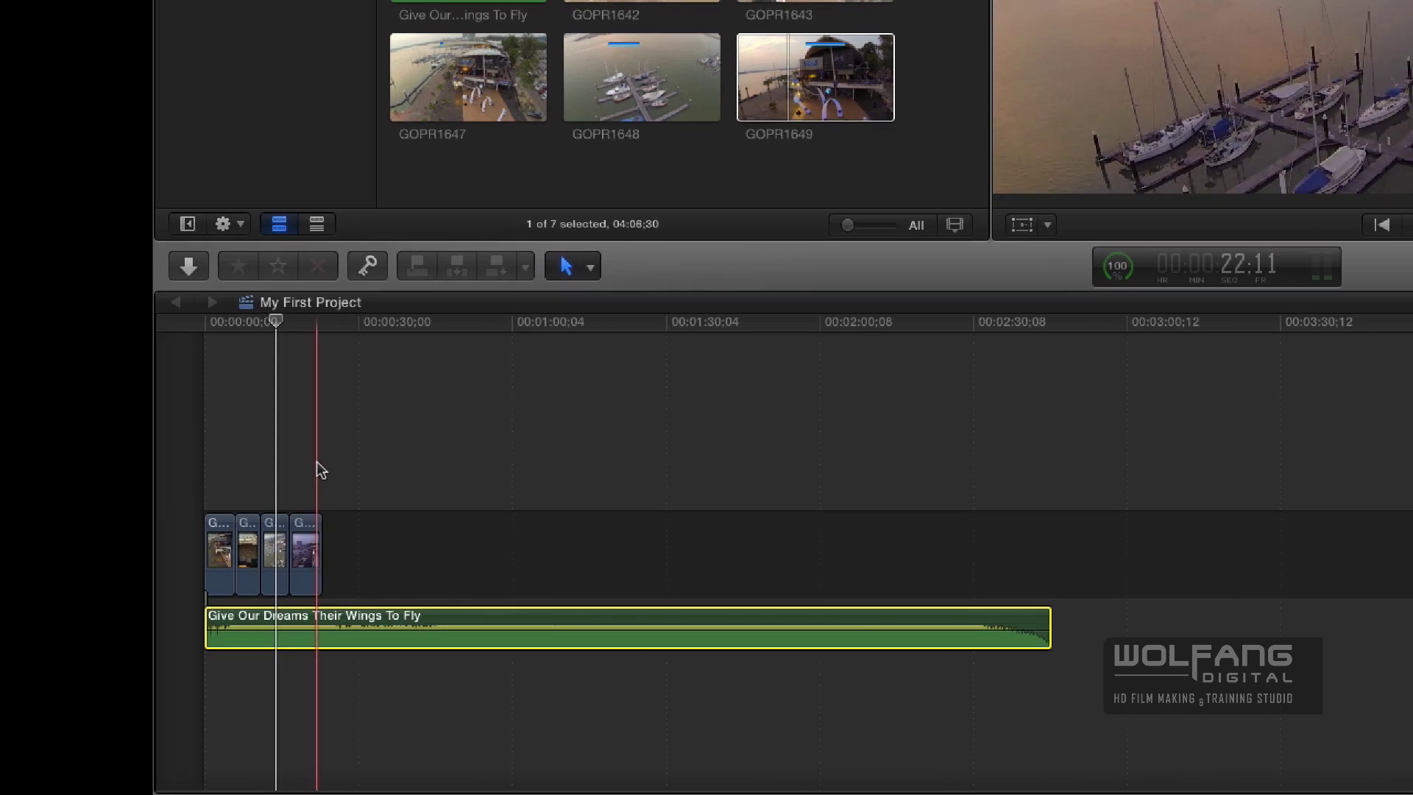
pyautogui.press('alt')
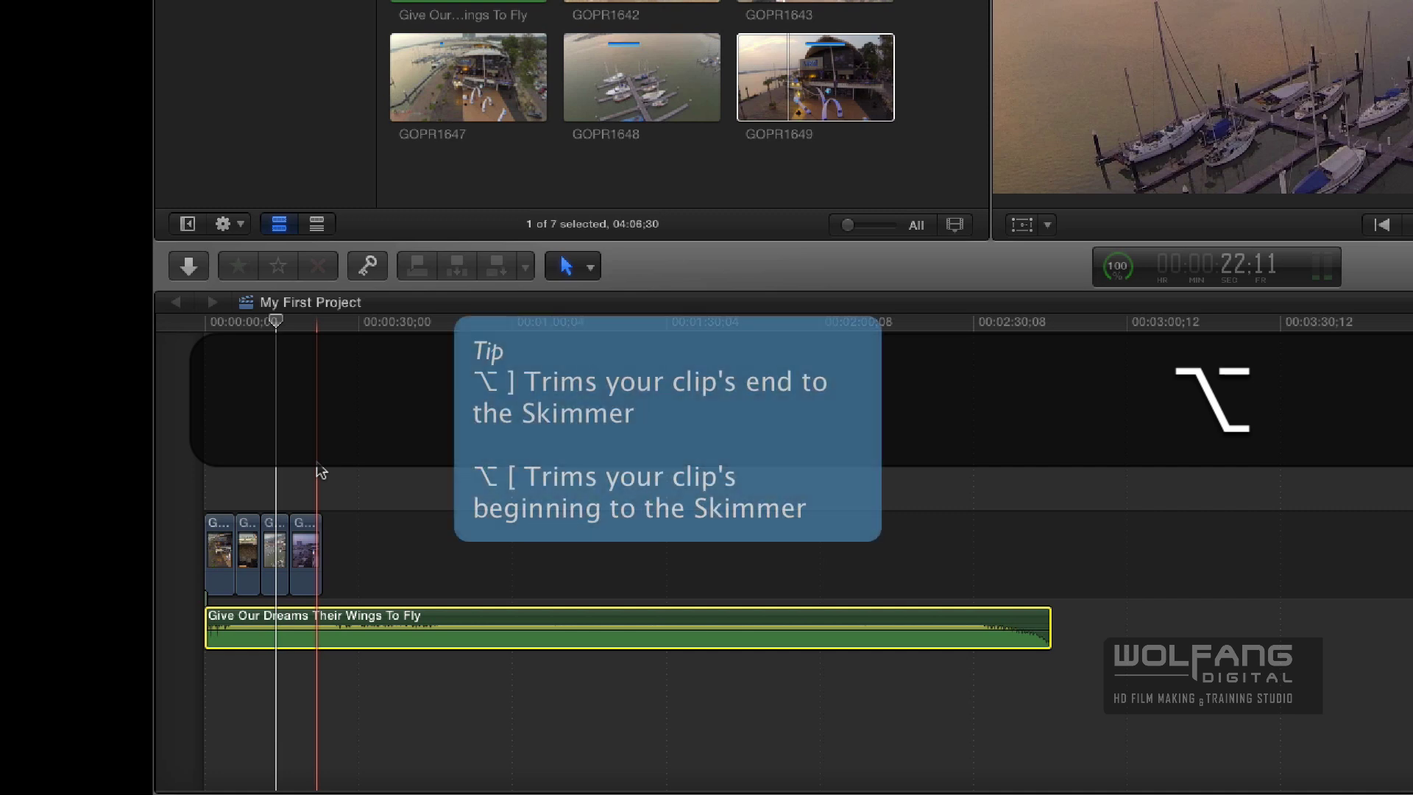
# Trim the music's end to the skimmer with ⌥], then drag its end edge to meet GOPR1649's end
pyautogui.hotkey('alt', ']')
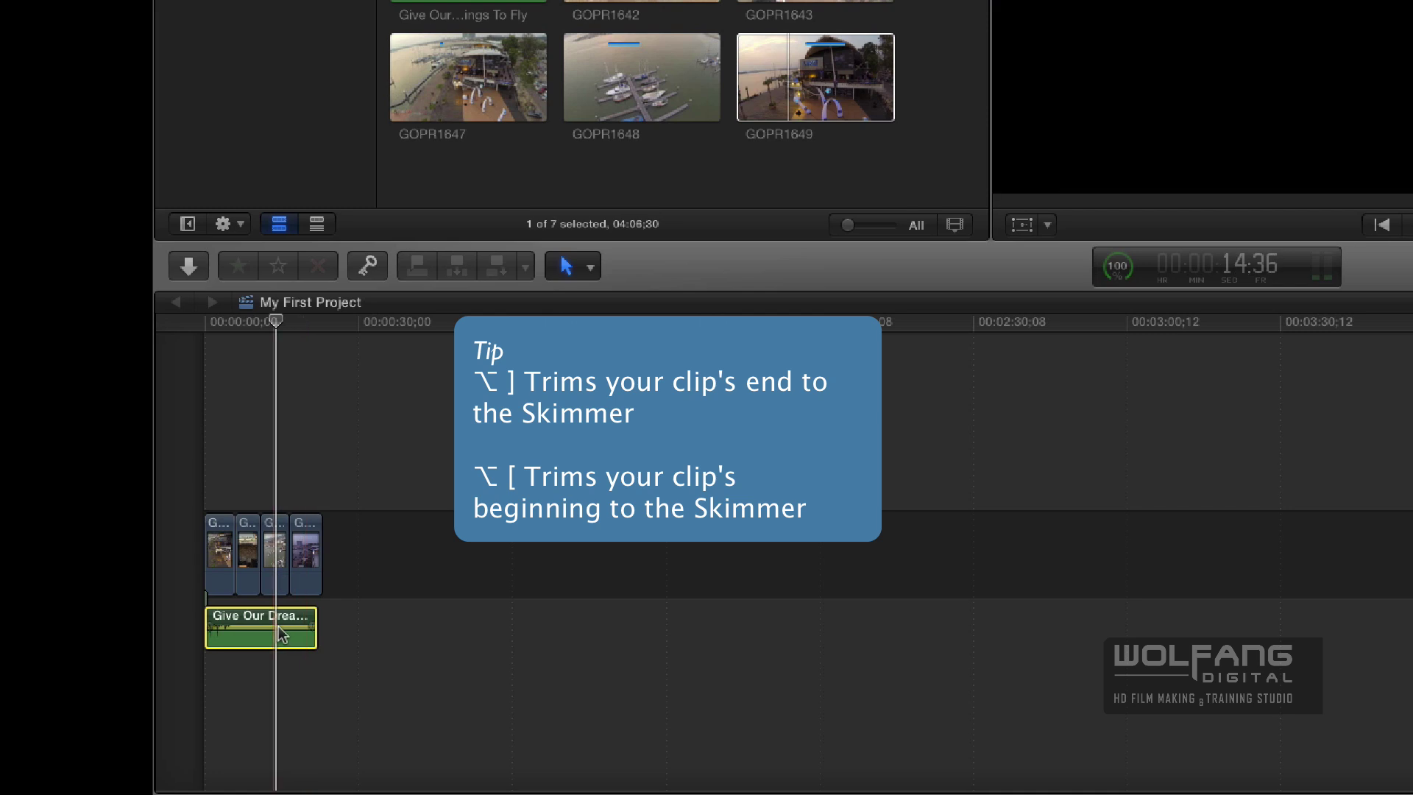
pyautogui.moveTo(293, 627)
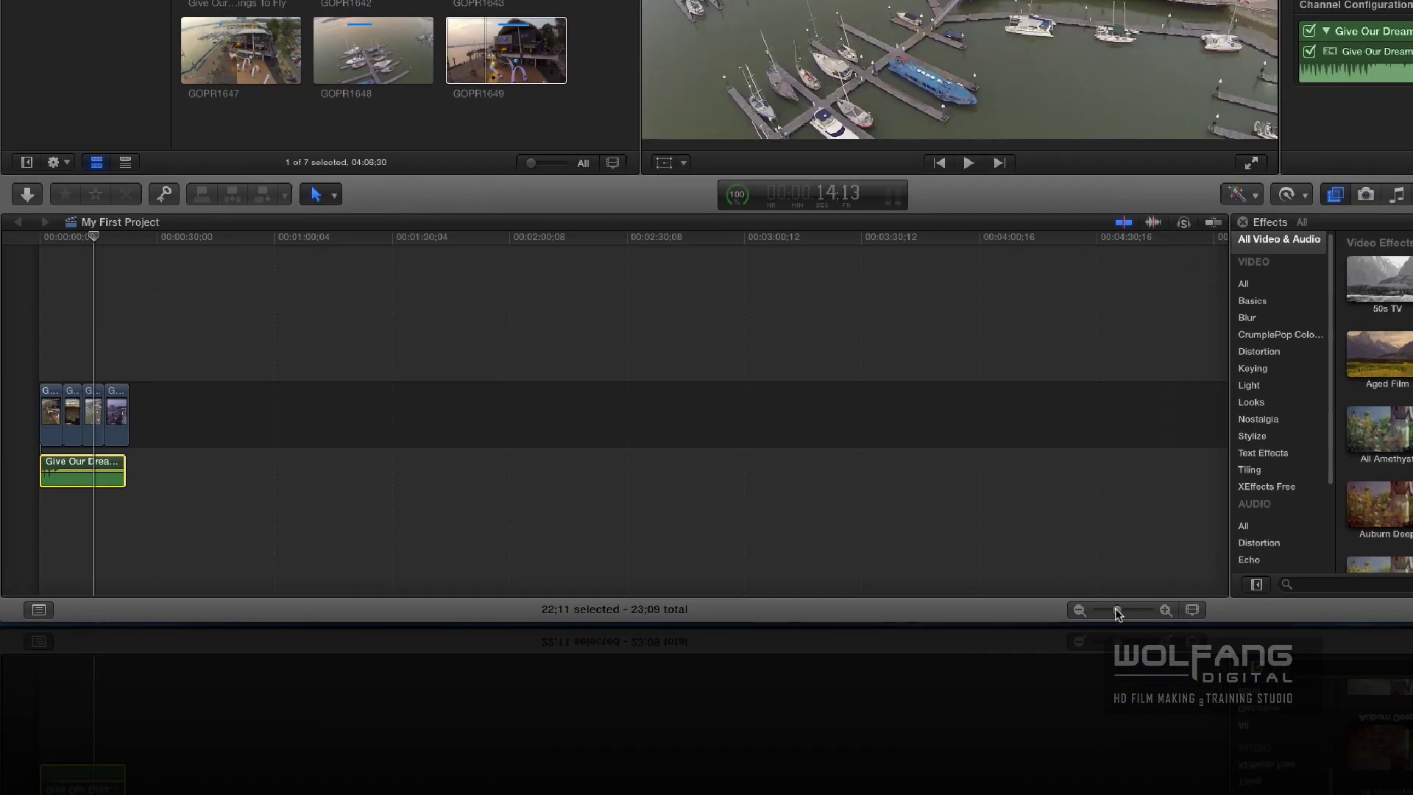
pyautogui.moveTo(1117, 613); pyautogui.dragTo(1118, 611)
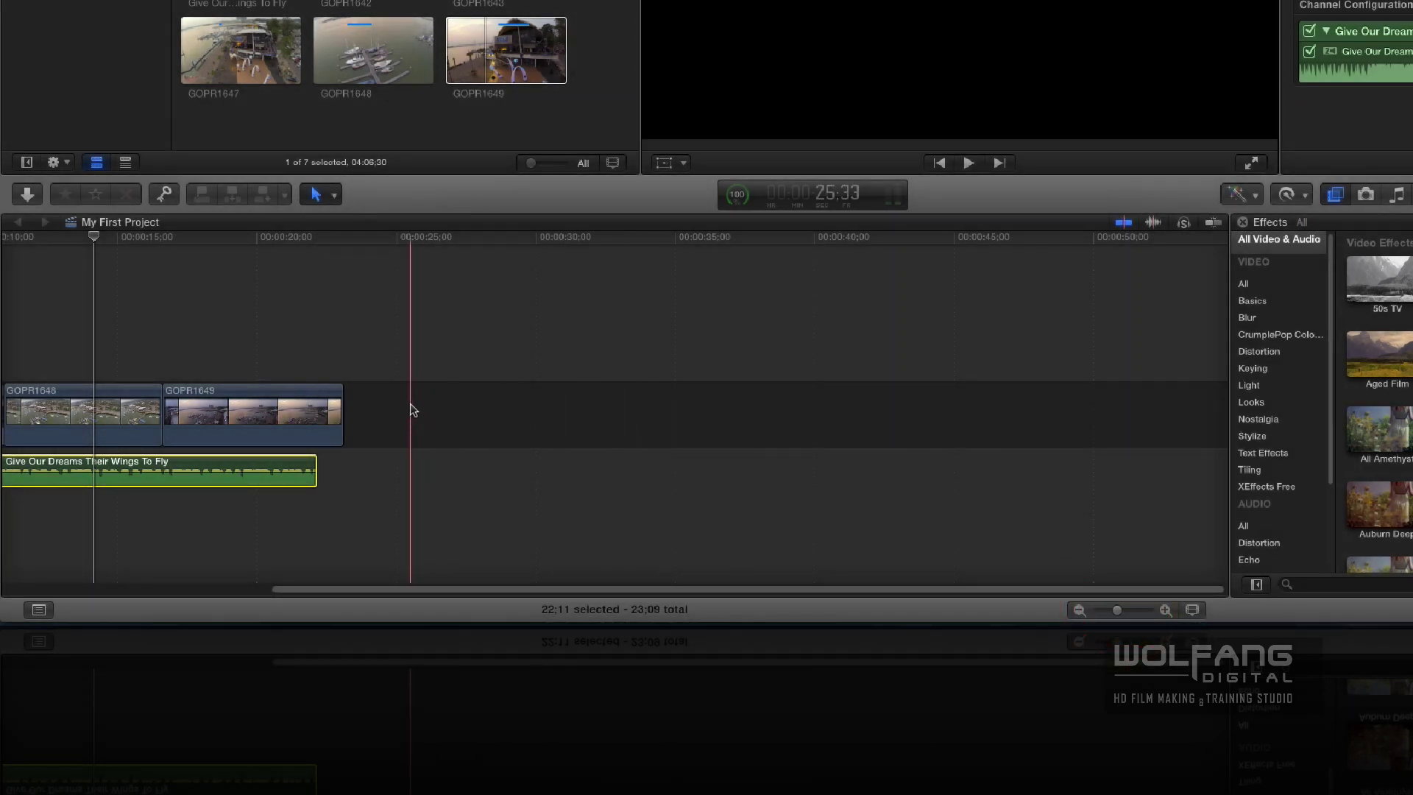
pyautogui.press('super+minus')
pyautogui.press('super+minus')
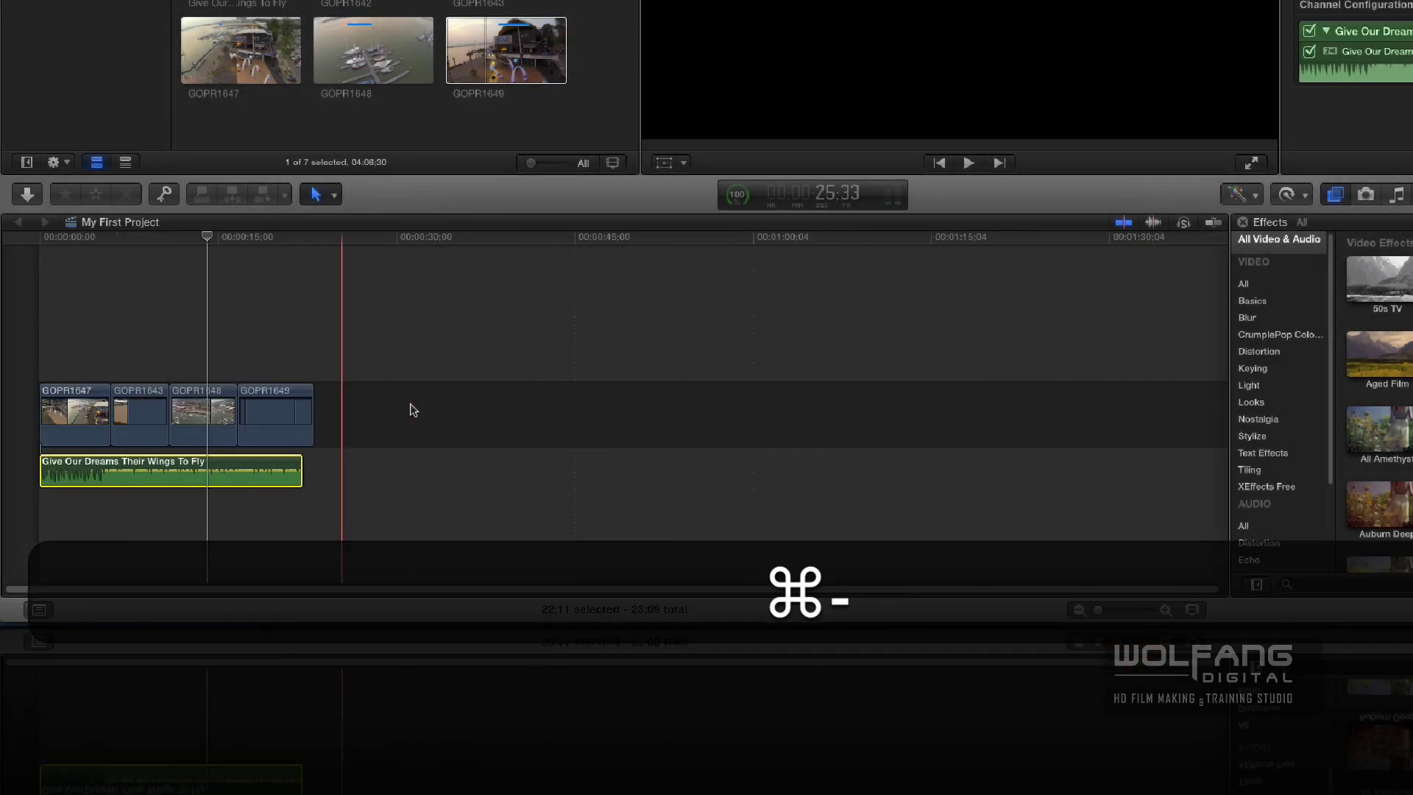
pyautogui.press('super+minus')
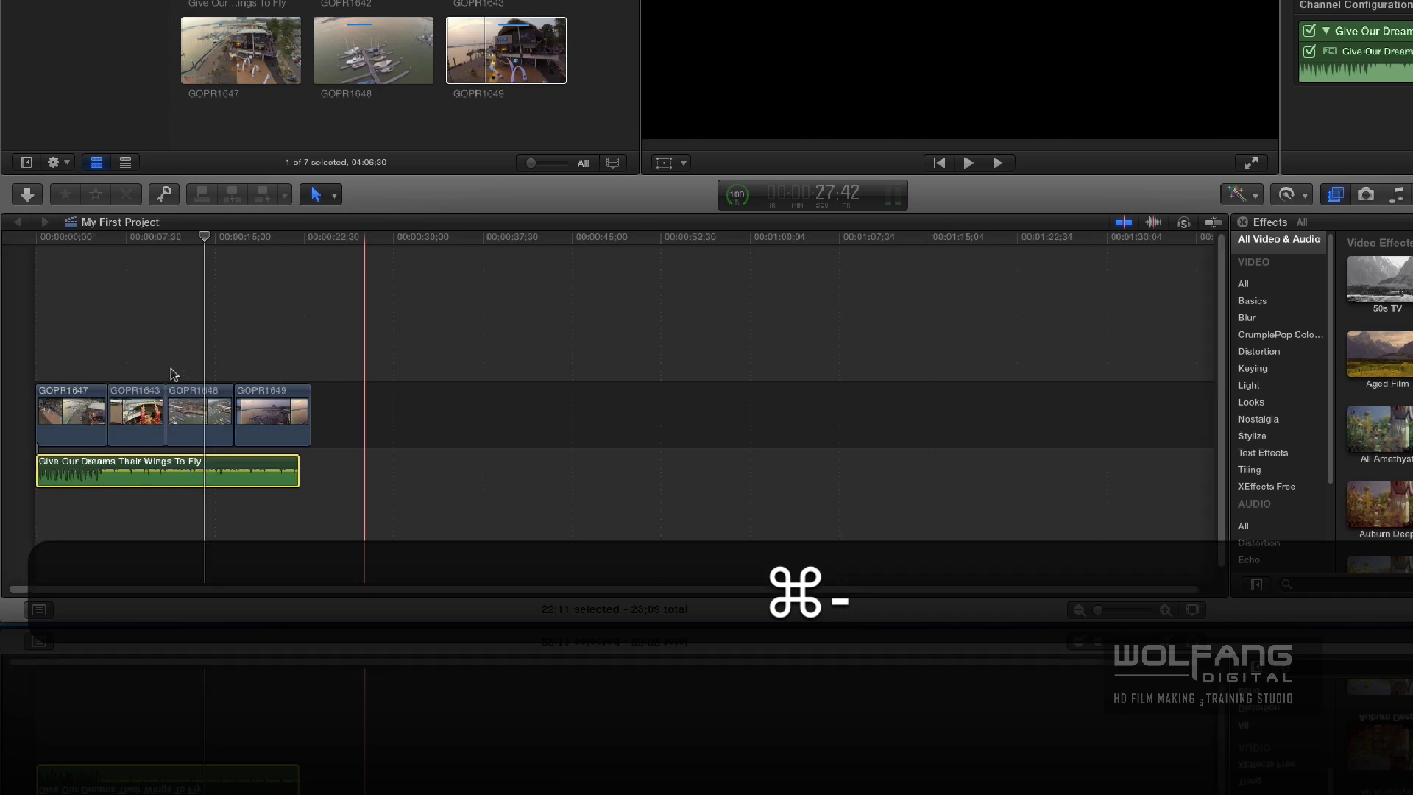
pyautogui.press('super+equal')
pyautogui.press('super+equal')
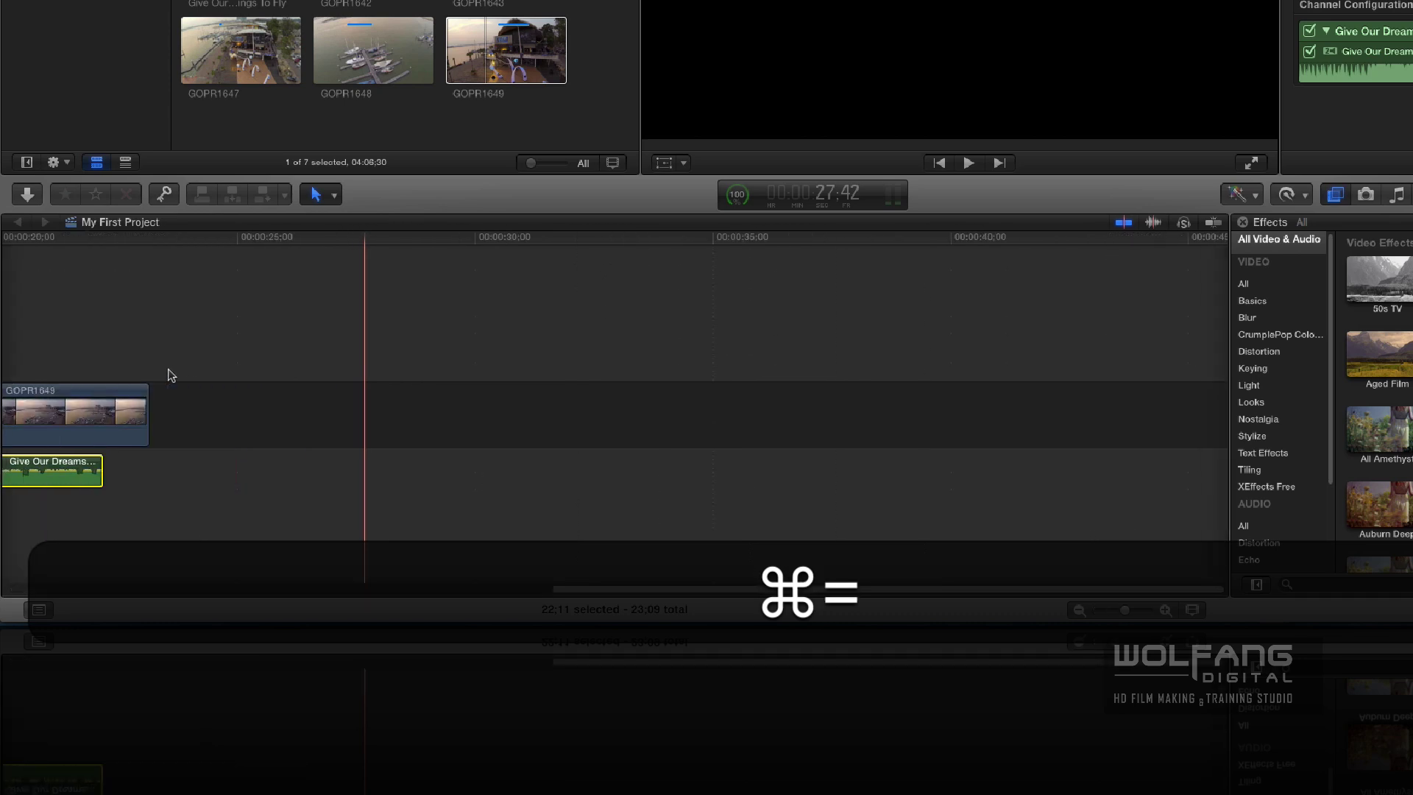
pyautogui.press('super+minus')
pyautogui.press('super+minus')
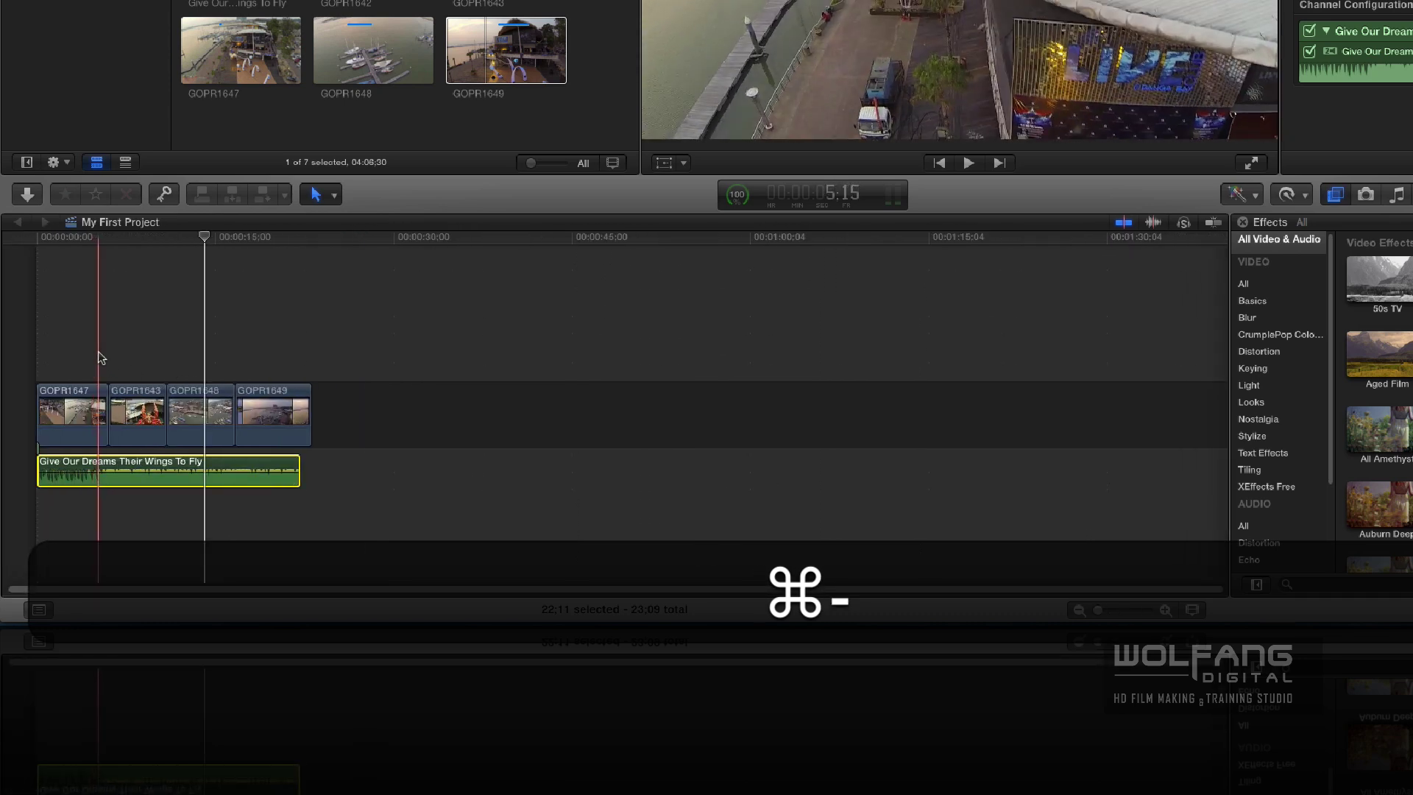
pyautogui.press('super+equal')
pyautogui.press('super+minus')
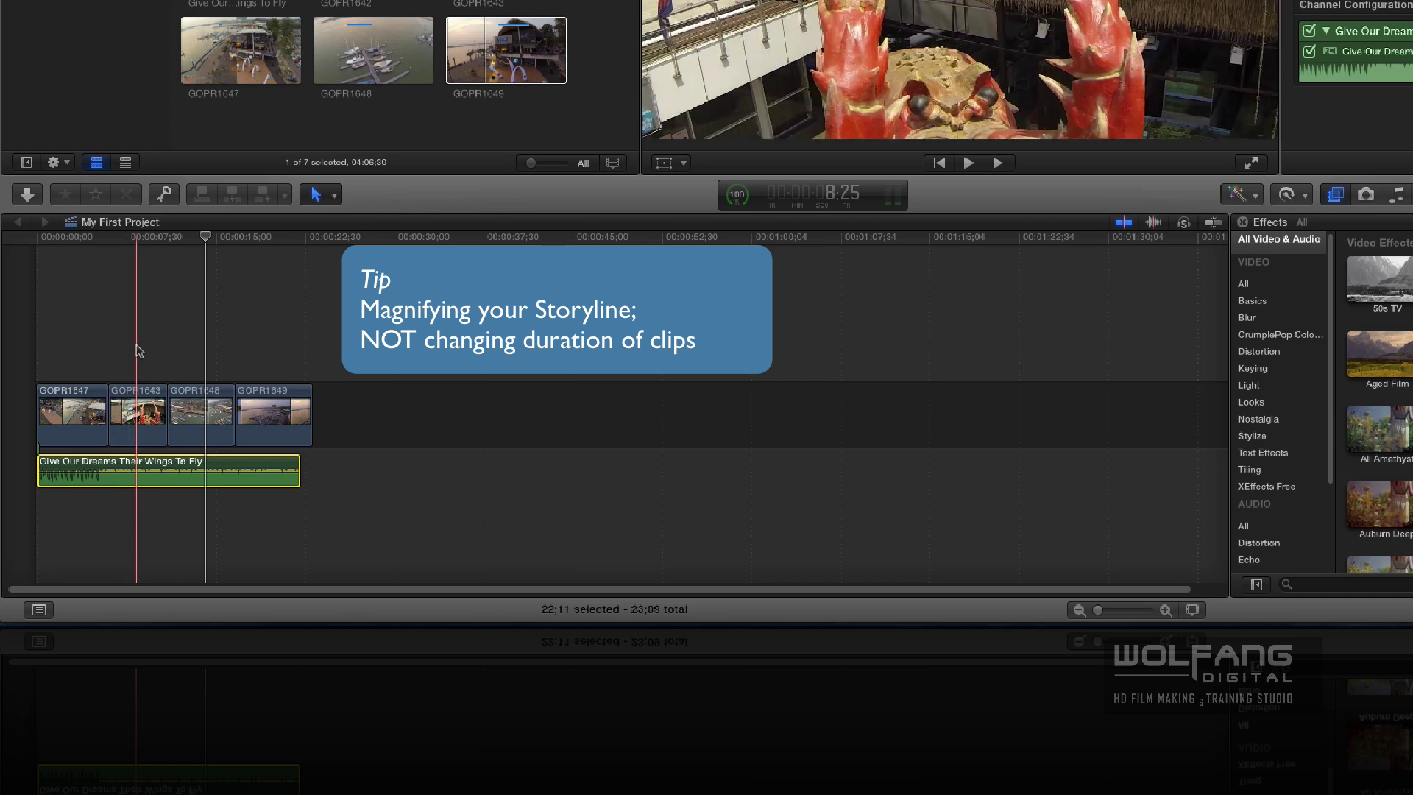
pyautogui.press('super+equal')
pyautogui.press('super+equal')
pyautogui.press('super+minus')
pyautogui.press('super+minus')
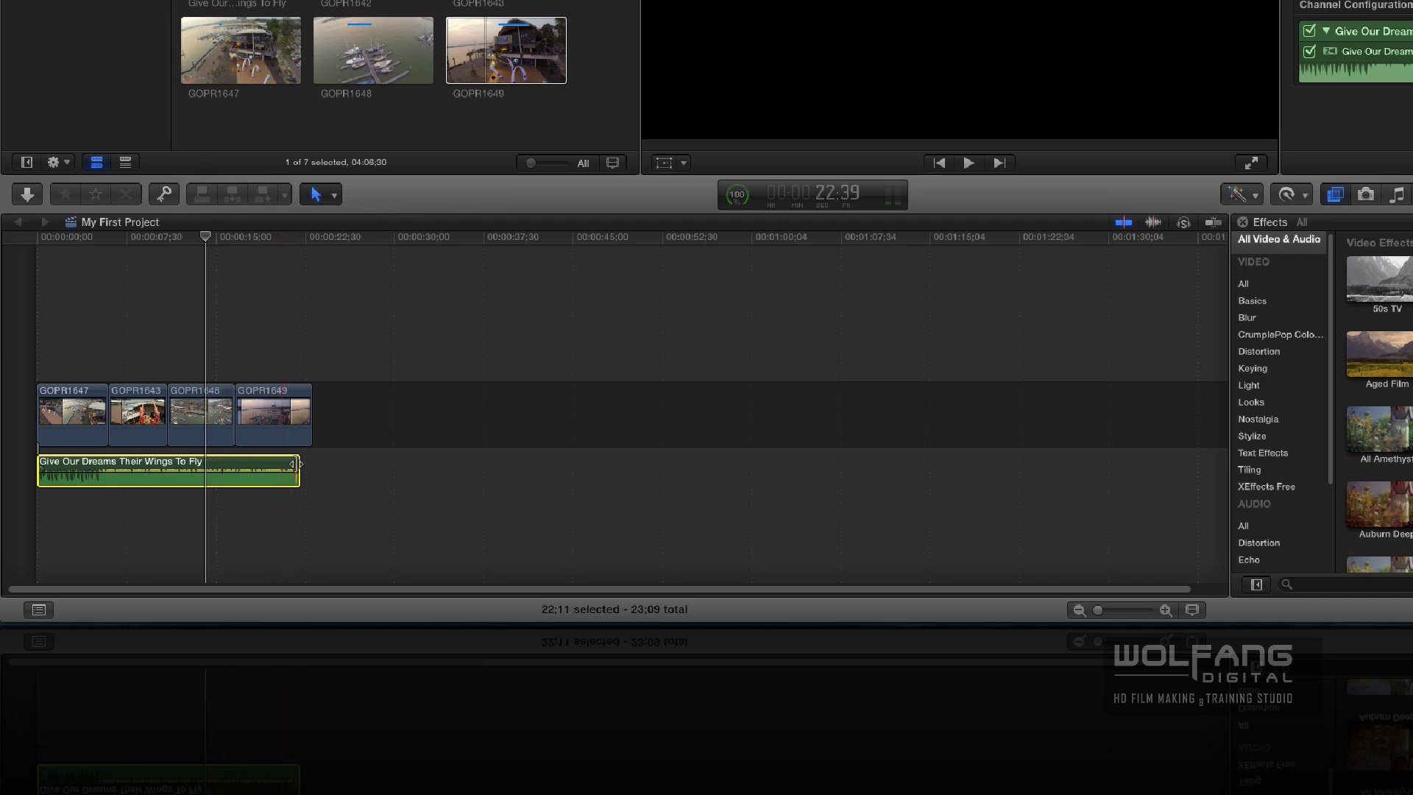
pyautogui.moveTo(300, 464); pyautogui.dragTo(316, 464)
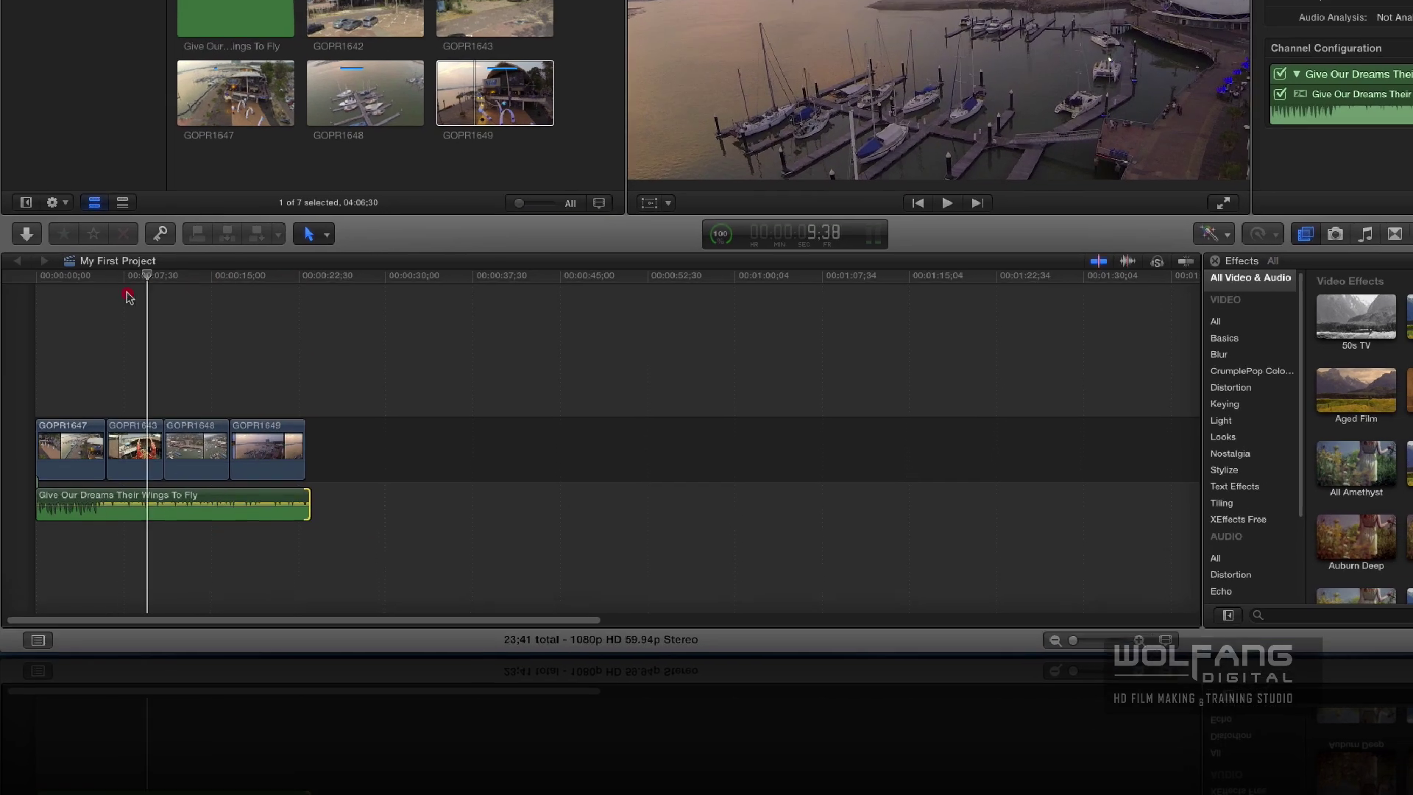
# Play the edit from the very start with a brief pause, then zoom into the timeline with ⌘=
pyautogui.click(27, 271)
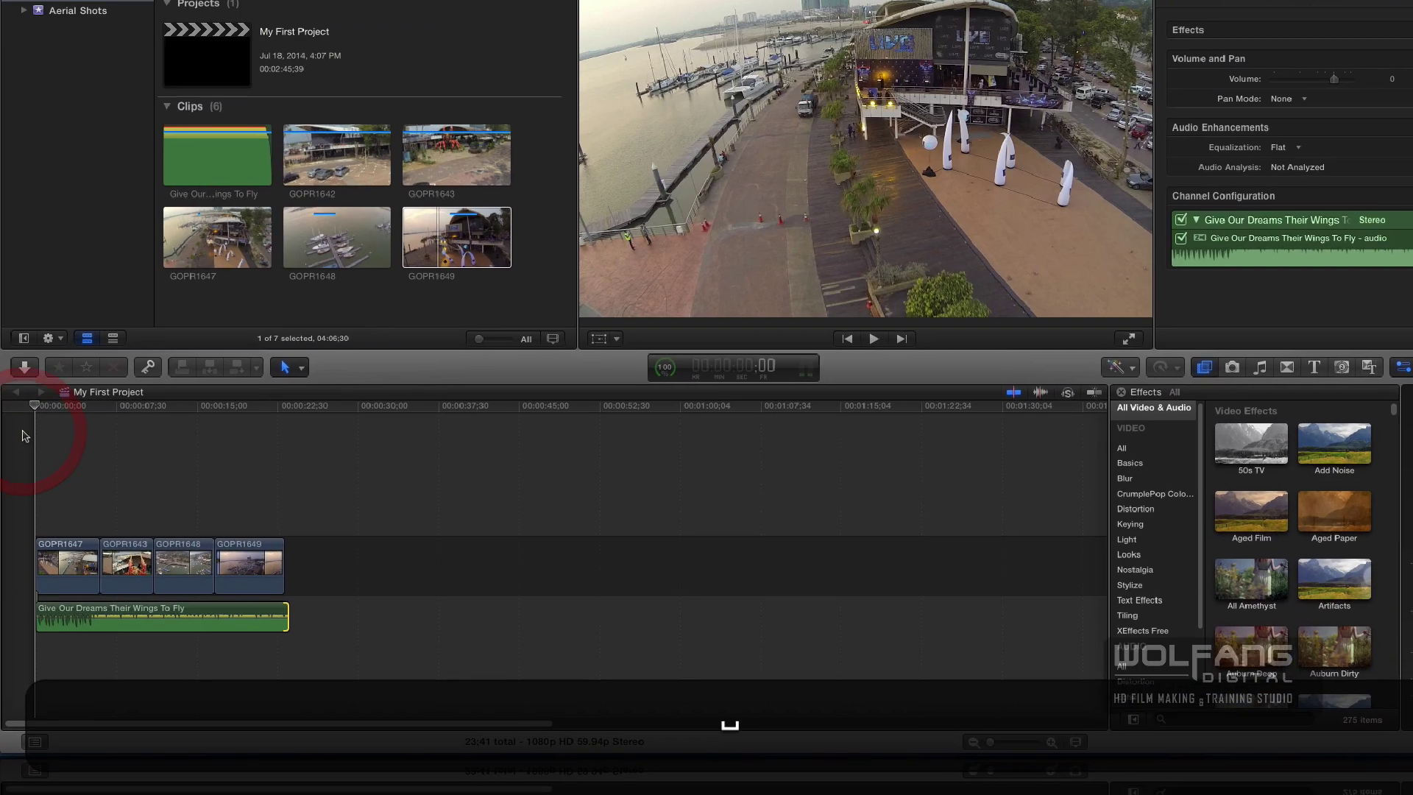
pyautogui.press('space')
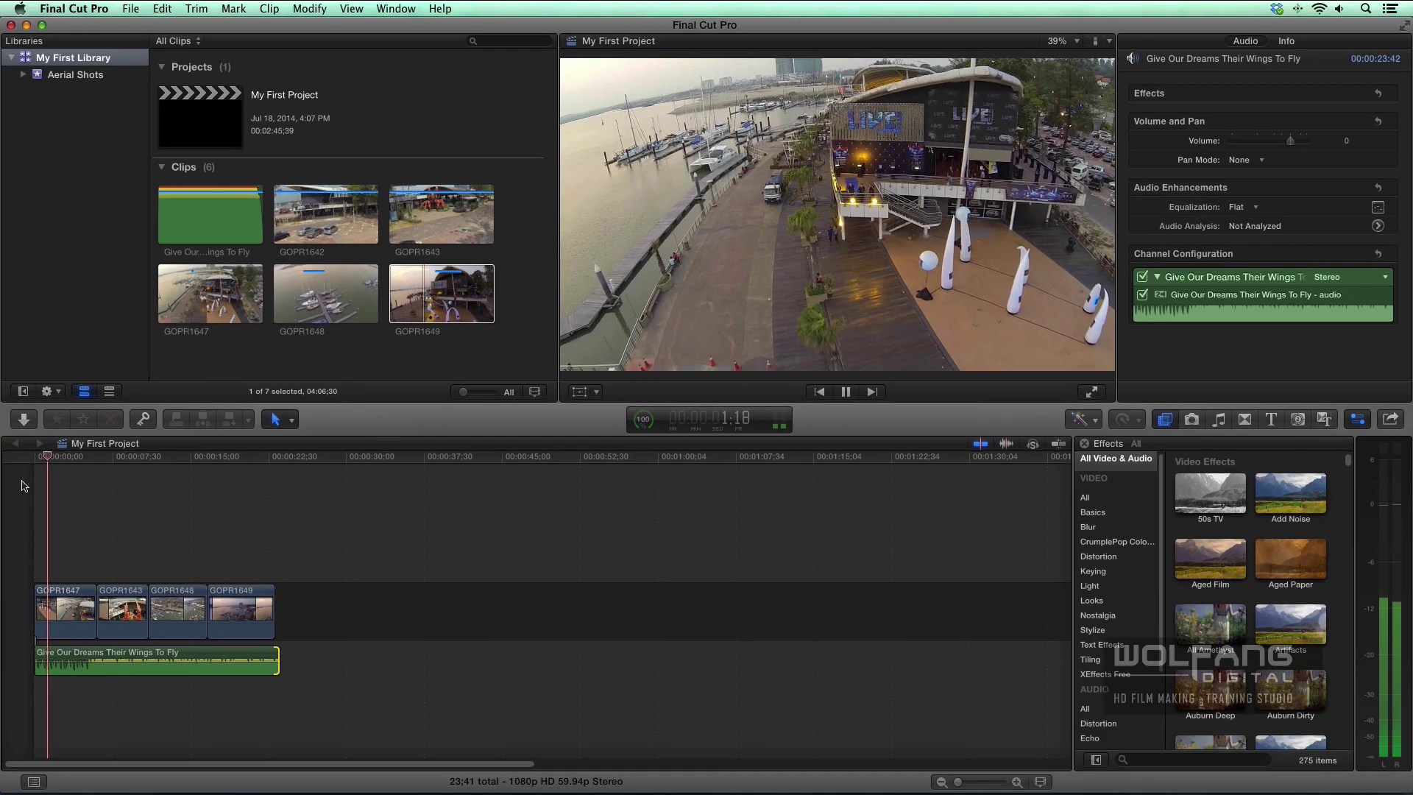
pyautogui.press('space')
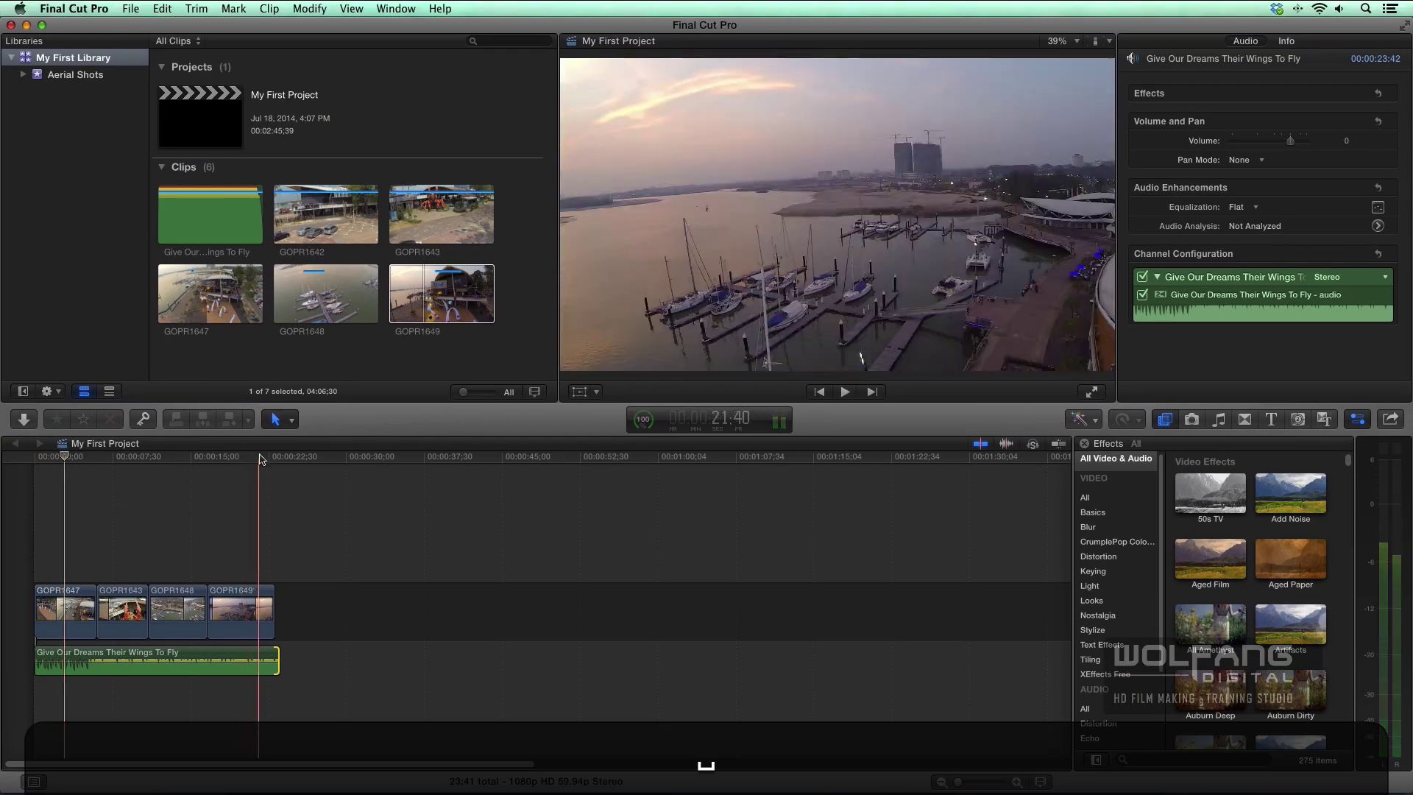
pyautogui.press('space')
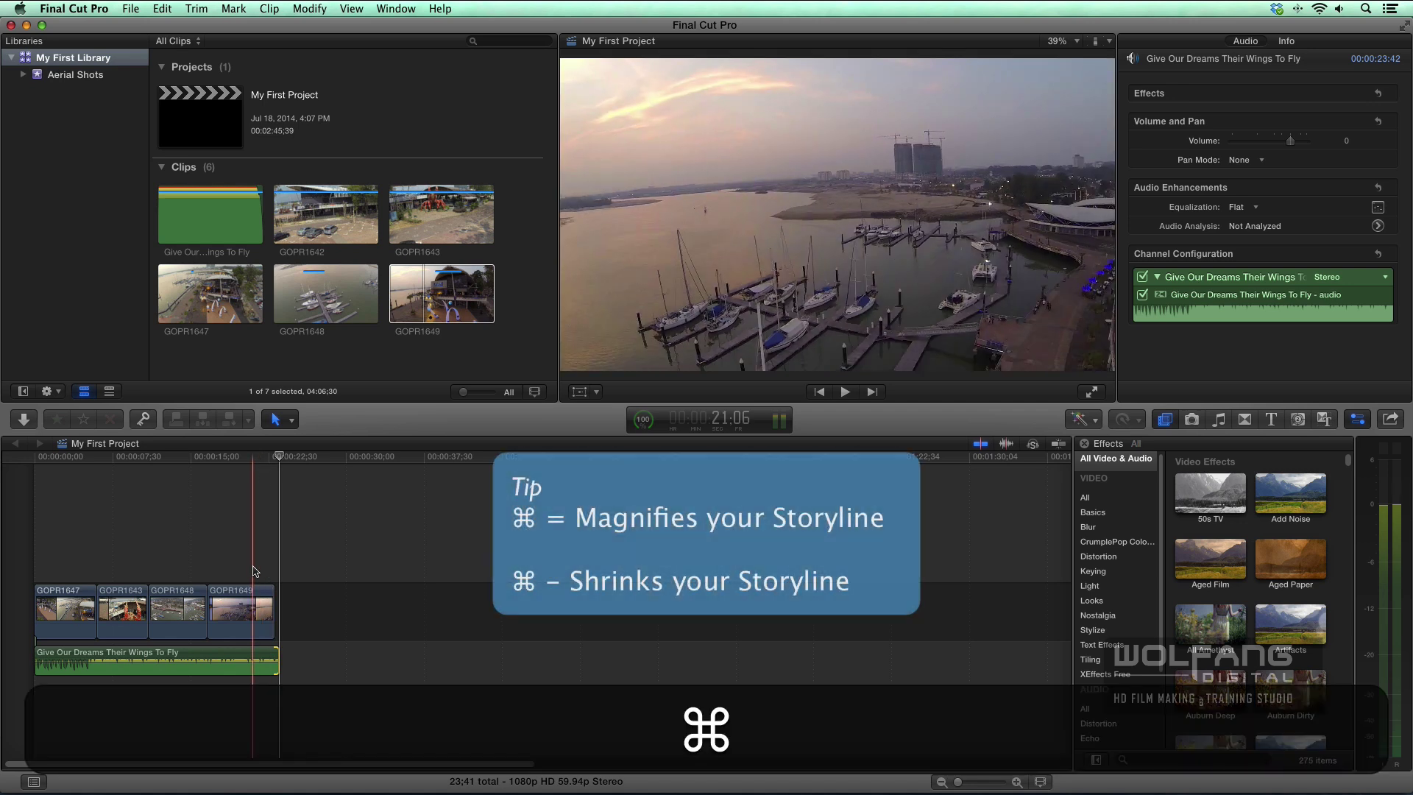
pyautogui.press('super+equal')
pyautogui.press('super+equal')
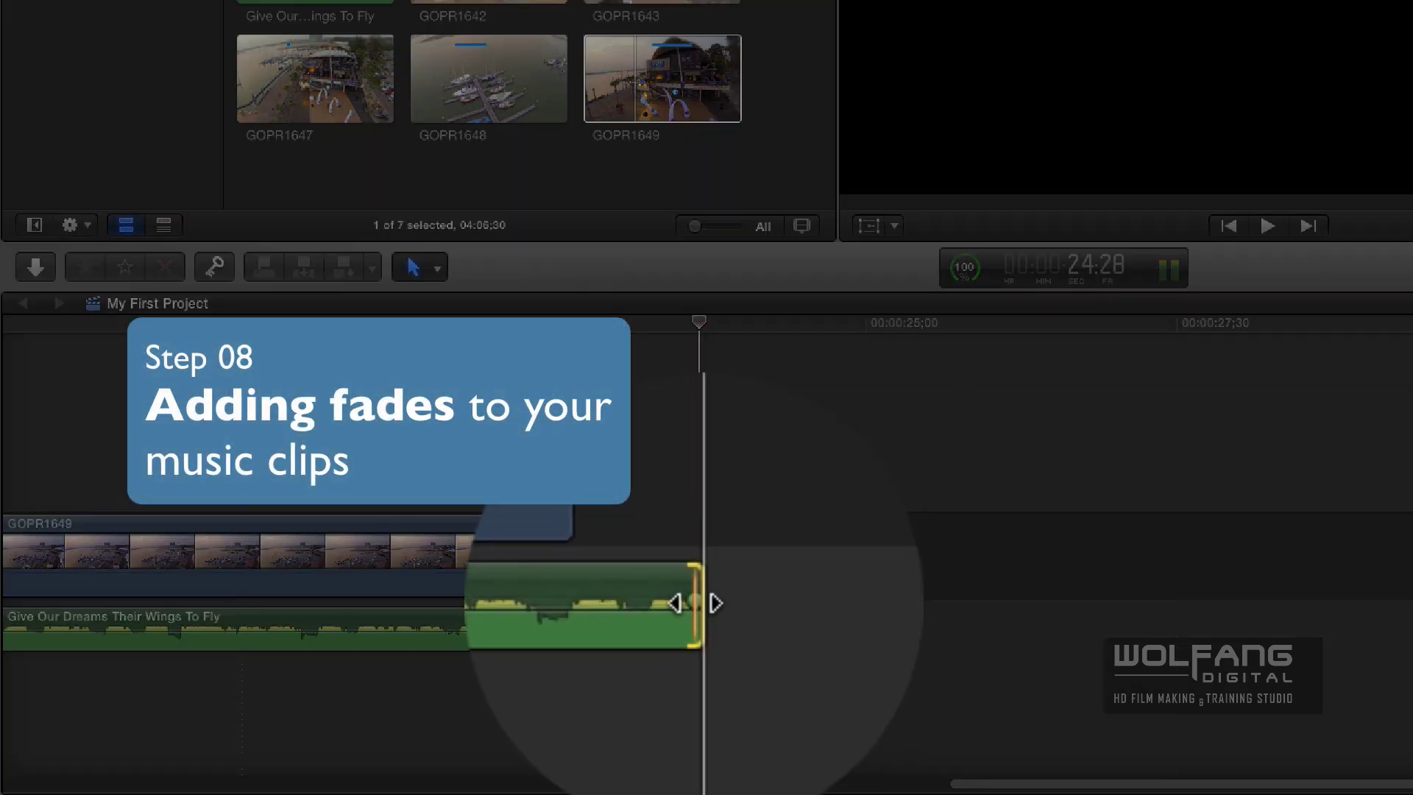
# Fine-tune the music's end edge and drag its fade-out handle to about 2½ seconds
pyautogui.click(696, 603)
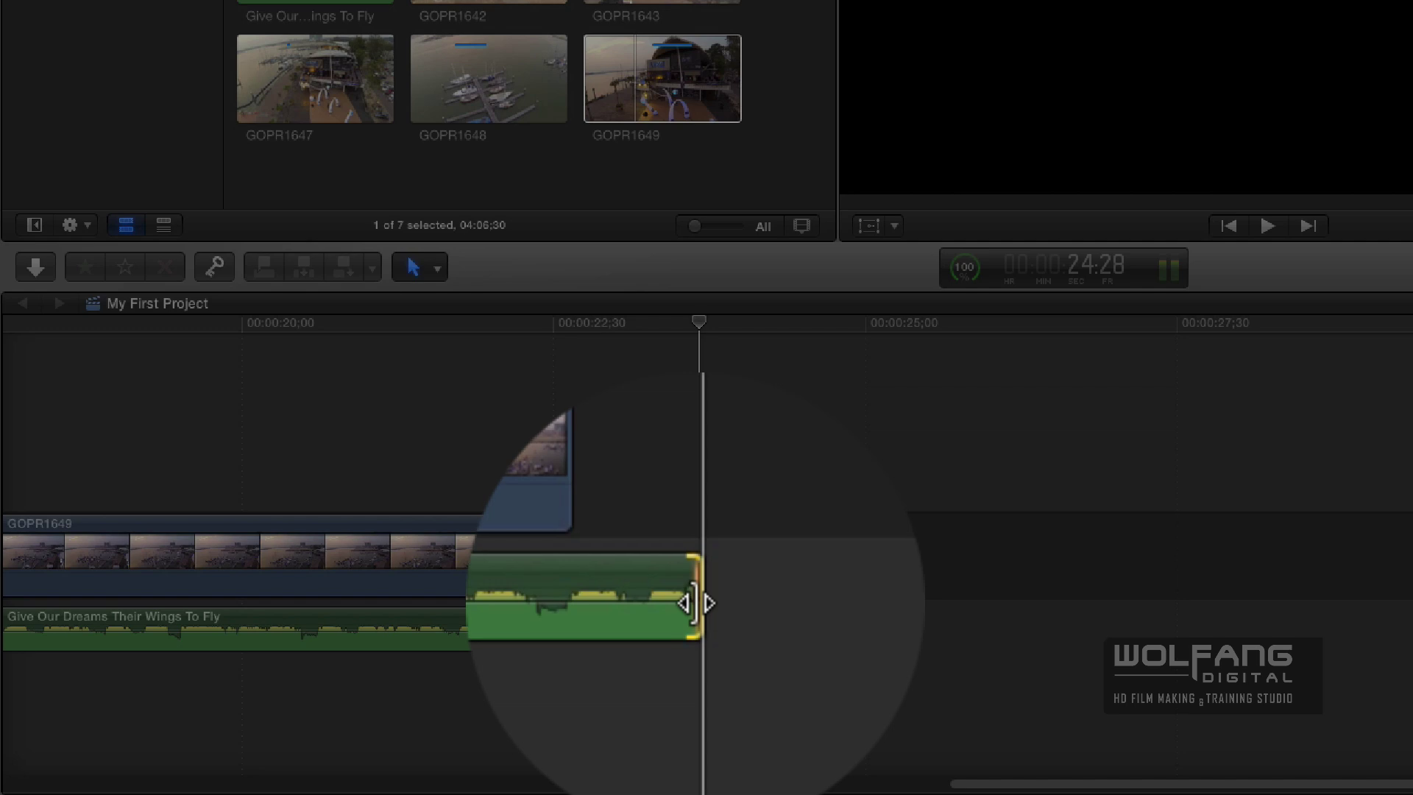
pyautogui.moveTo(695, 603); pyautogui.dragTo(692, 603)
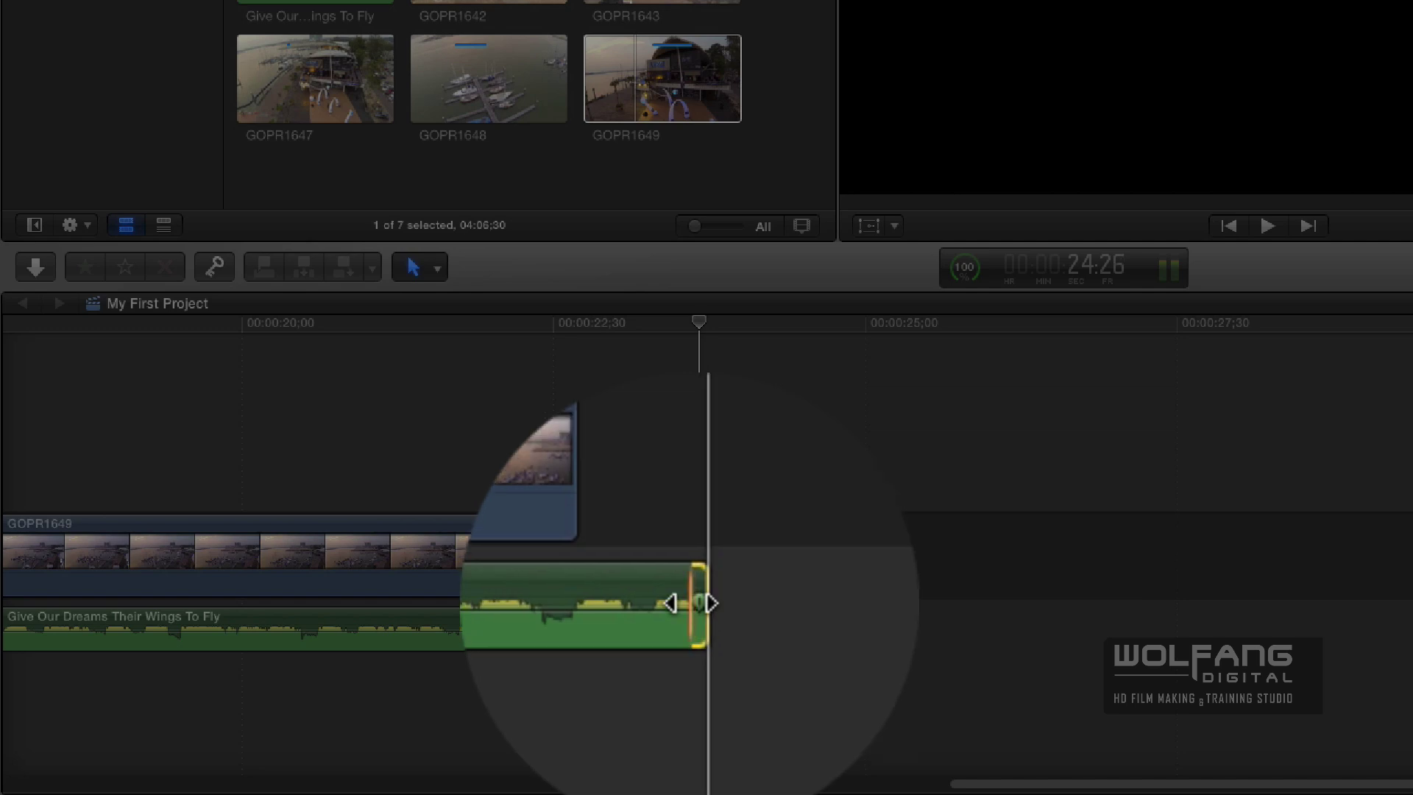
pyautogui.click(691, 603)
pyautogui.moveTo(690, 604); pyautogui.dragTo(140, 637)
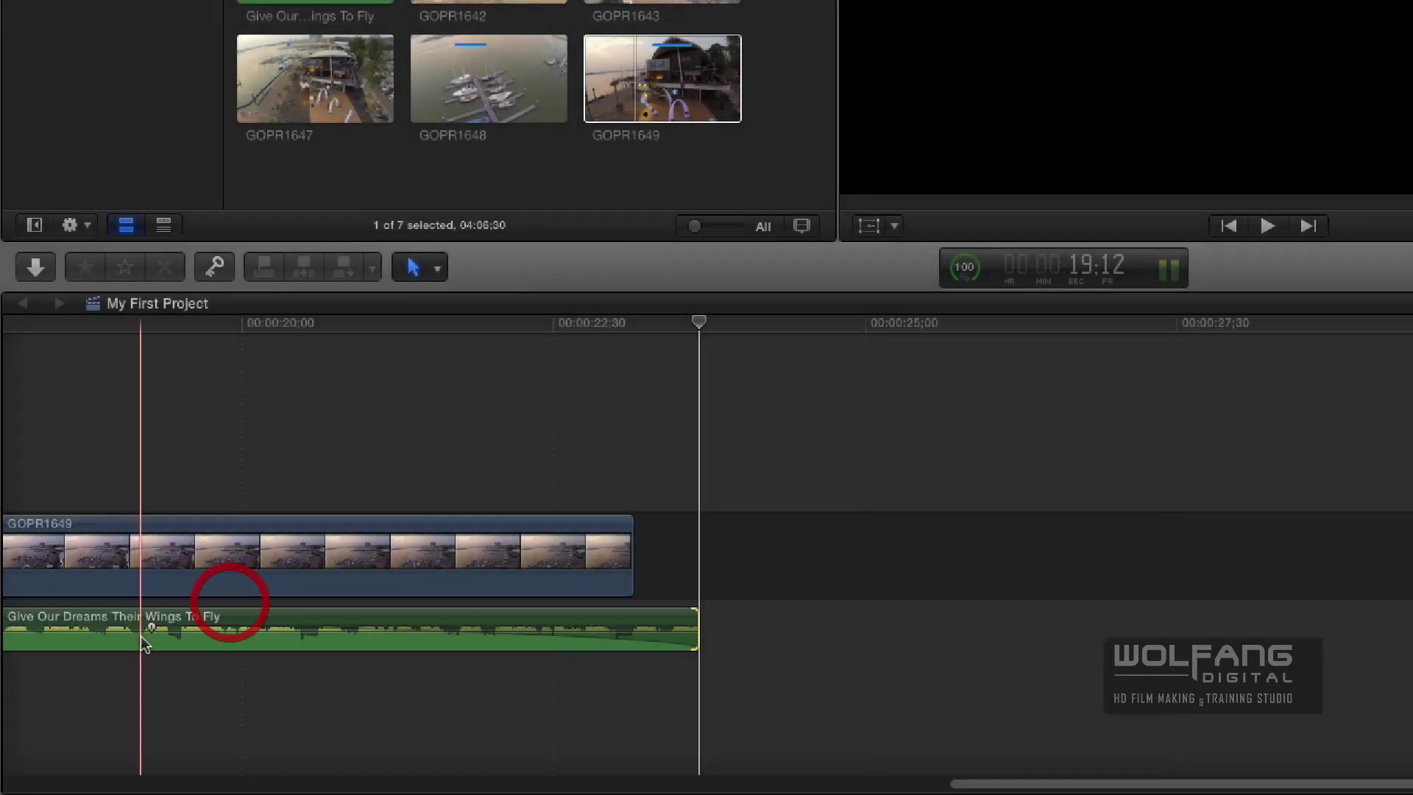
pyautogui.moveTo(986, 785); pyautogui.dragTo(793, 684)
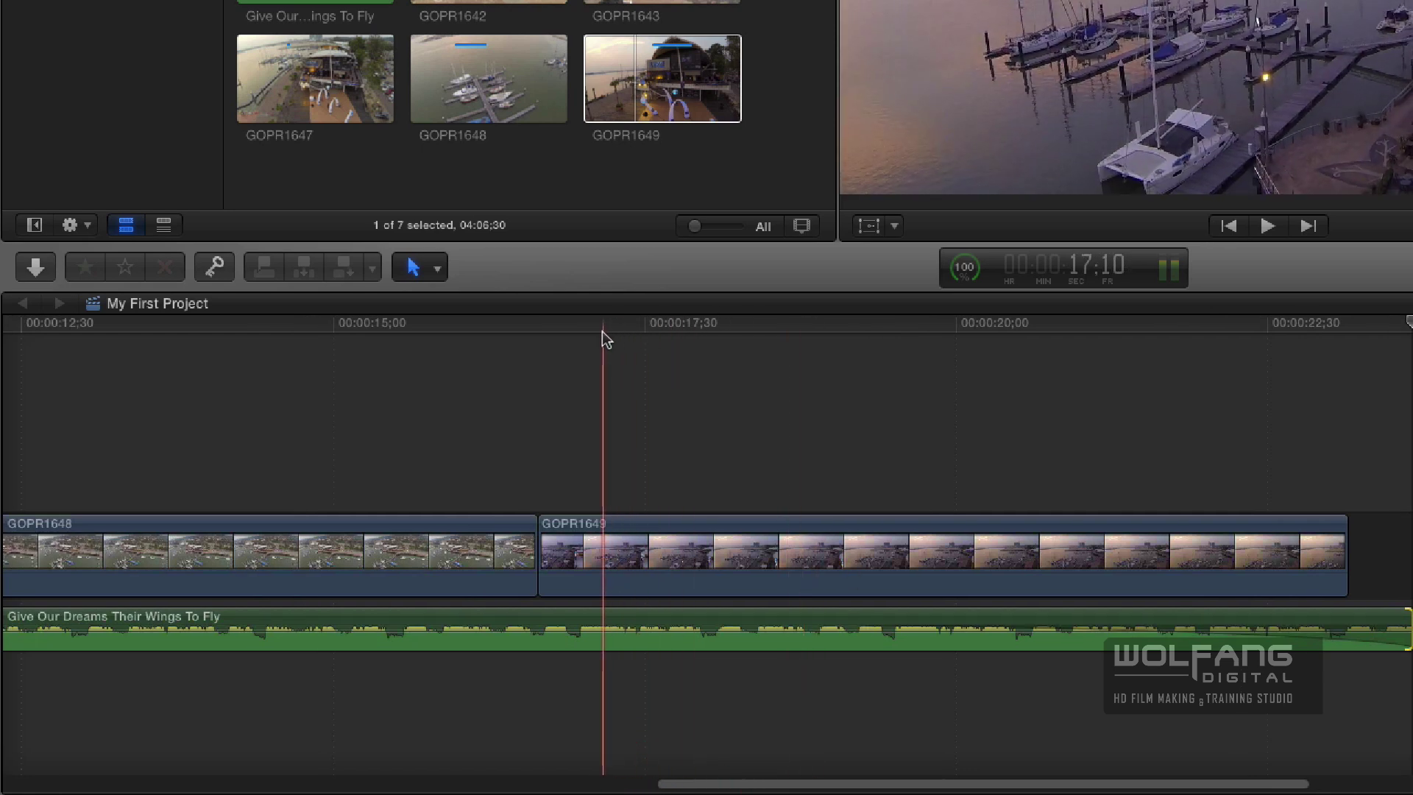
# Play from around 17 seconds, pull the fade-out earlier to lengthen it, and replay it
pyautogui.click(602, 331)
pyautogui.press('space')
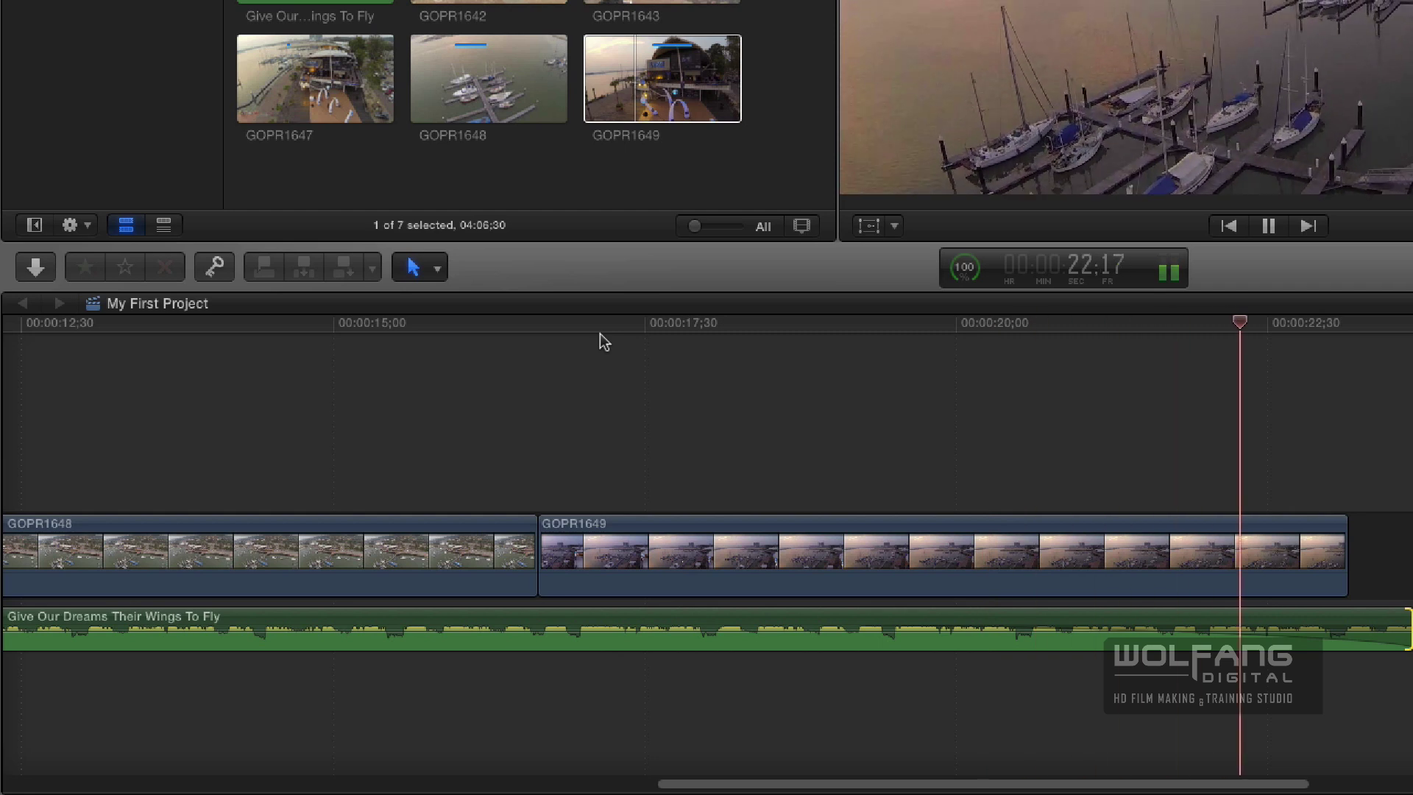
pyautogui.click(608, 342)
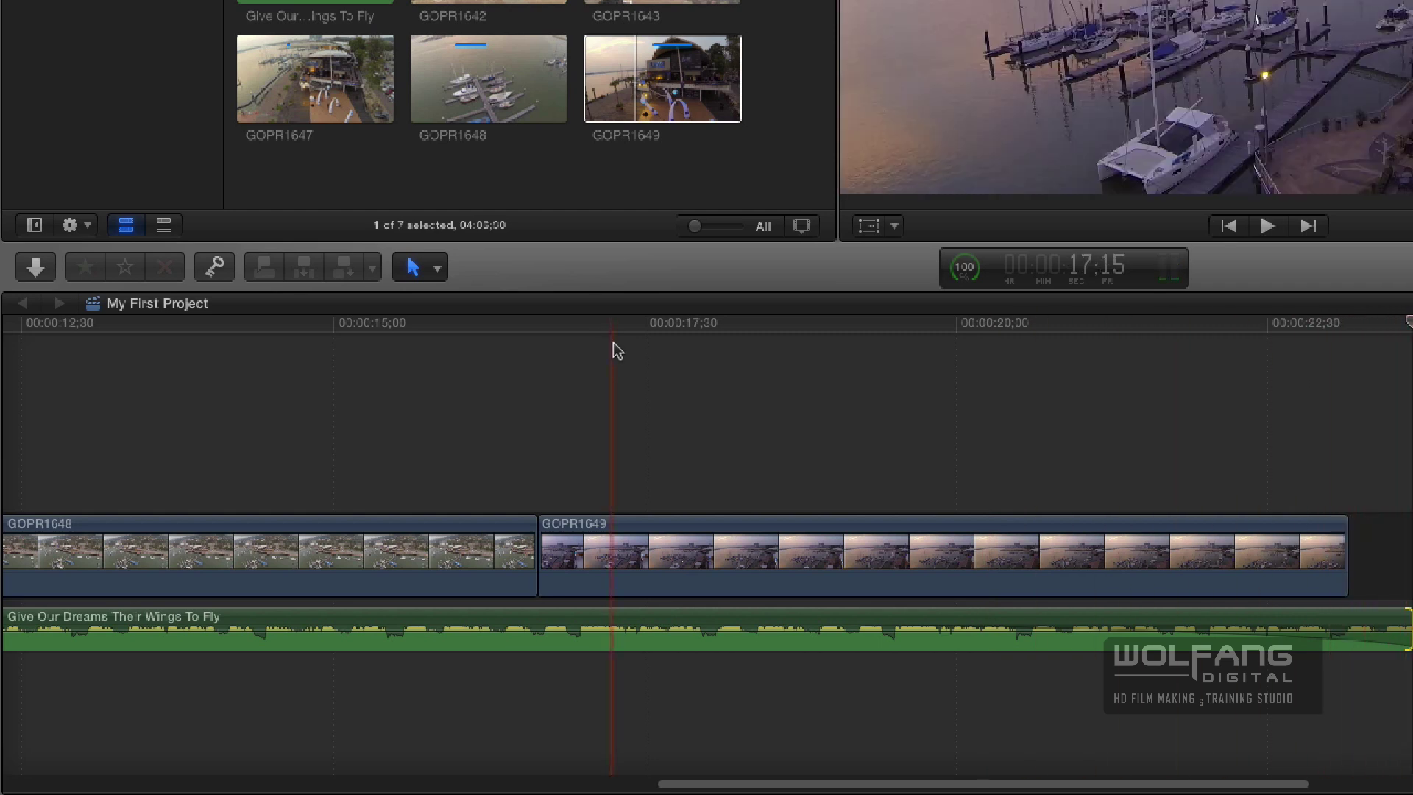
pyautogui.press('space')
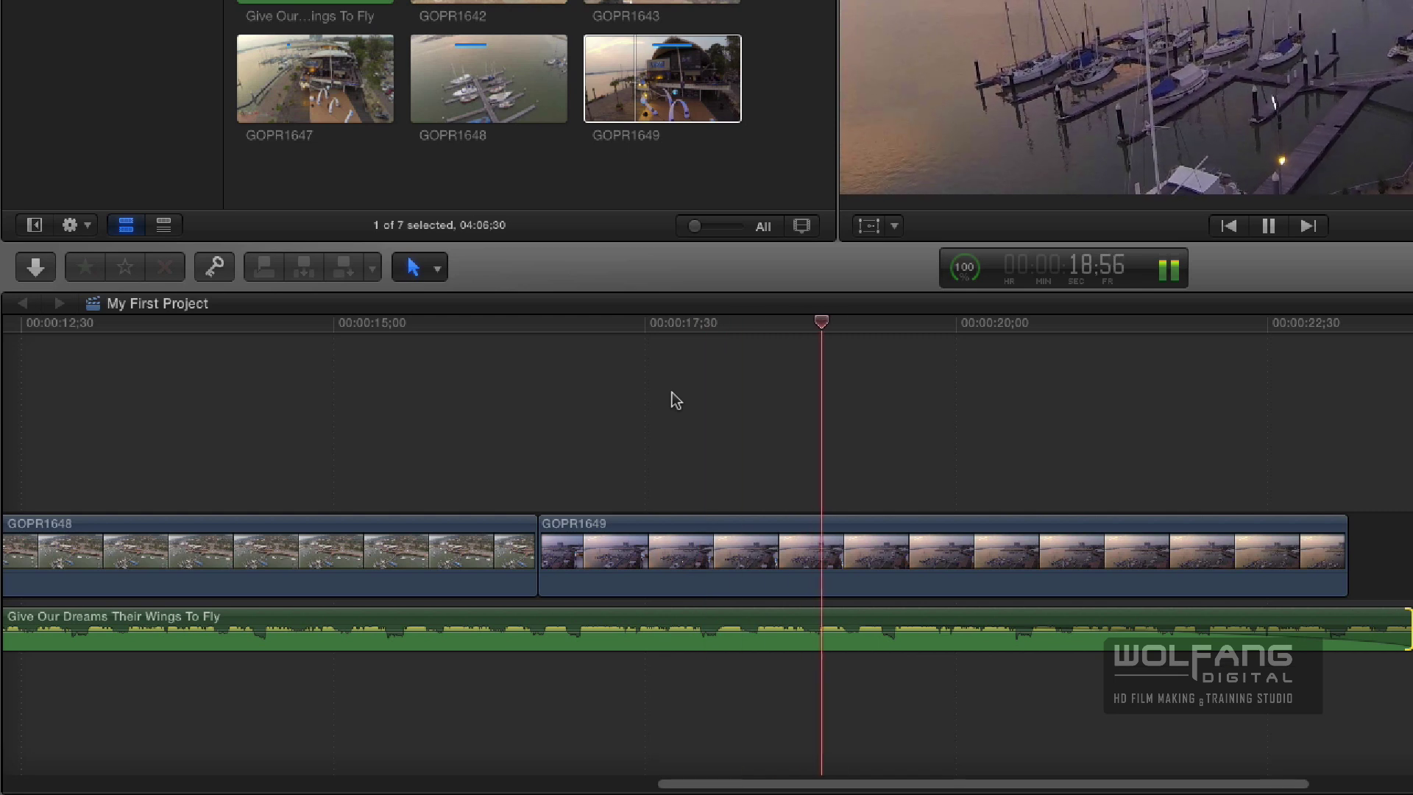
pyautogui.press('space')
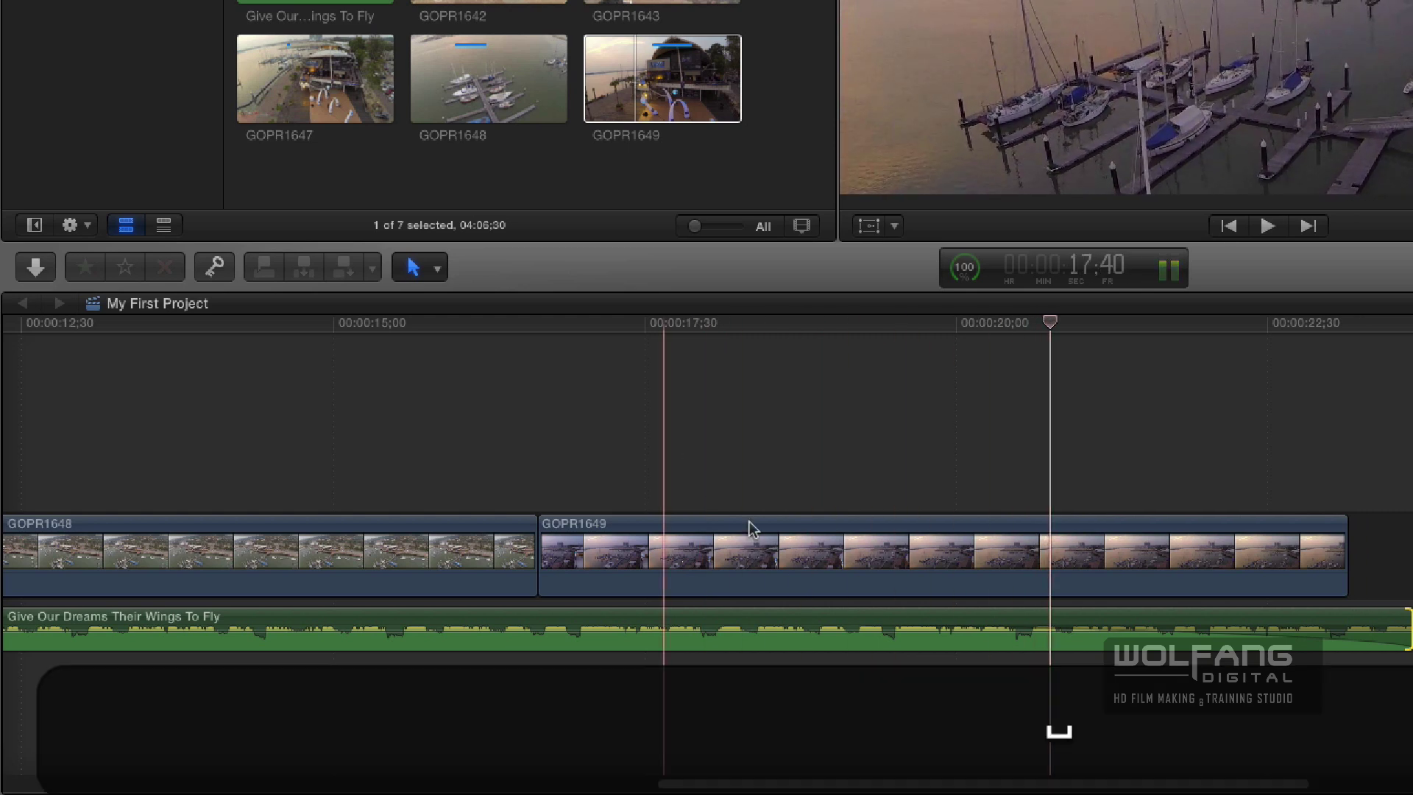
pyautogui.moveTo(866, 629); pyautogui.dragTo(546, 652)
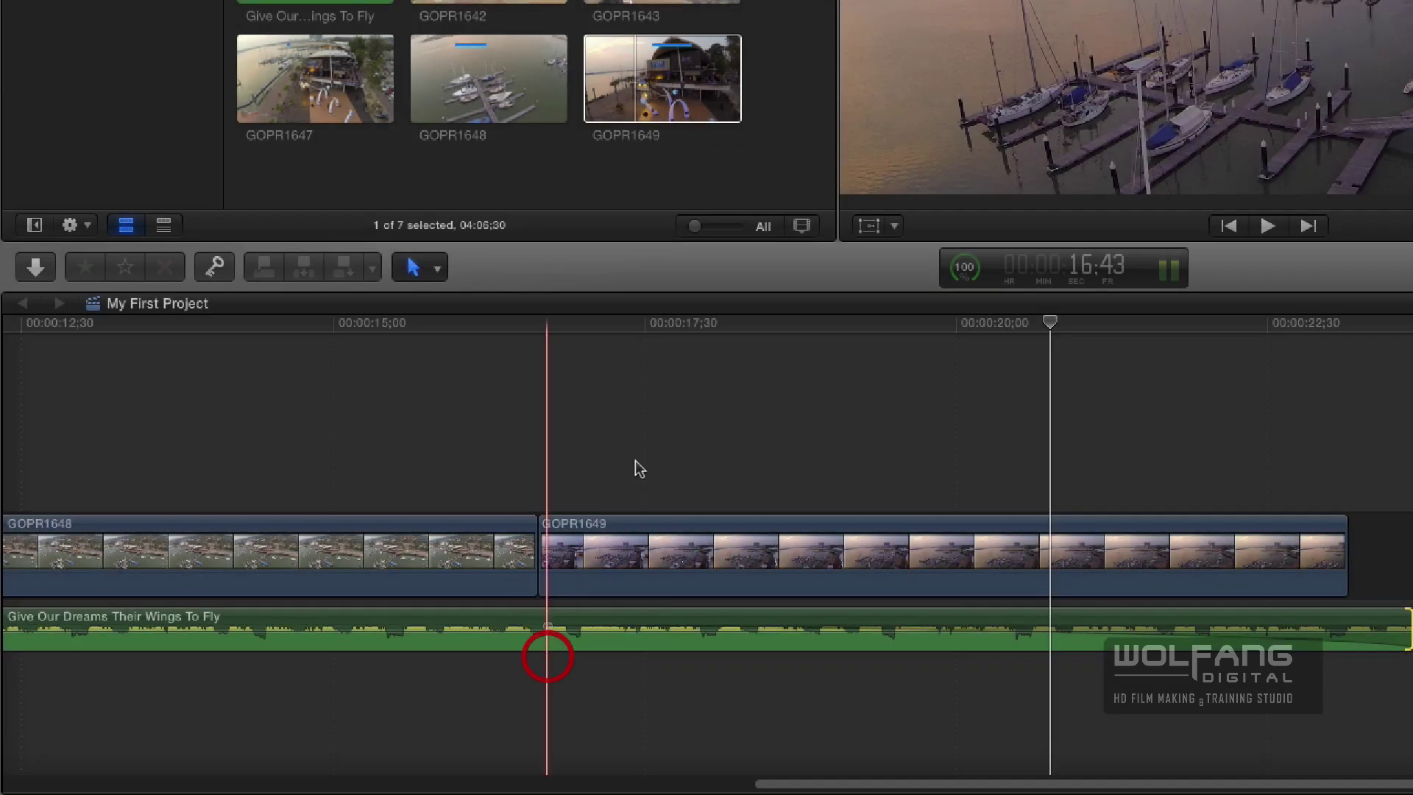
pyautogui.press('space')
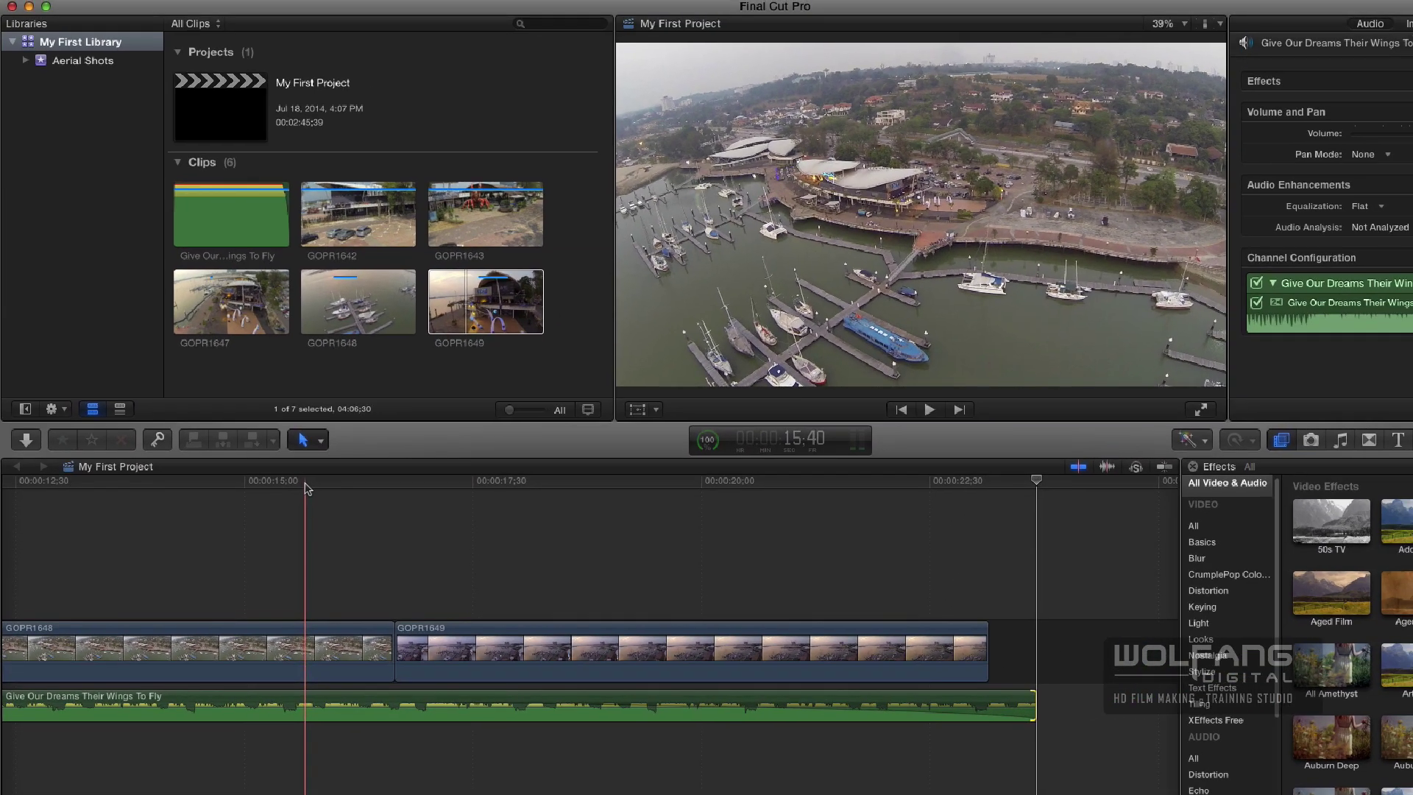
# Play the opening, then drag the music's fade-in handle out to about four seconds (+3;58)
pyautogui.press('Home')
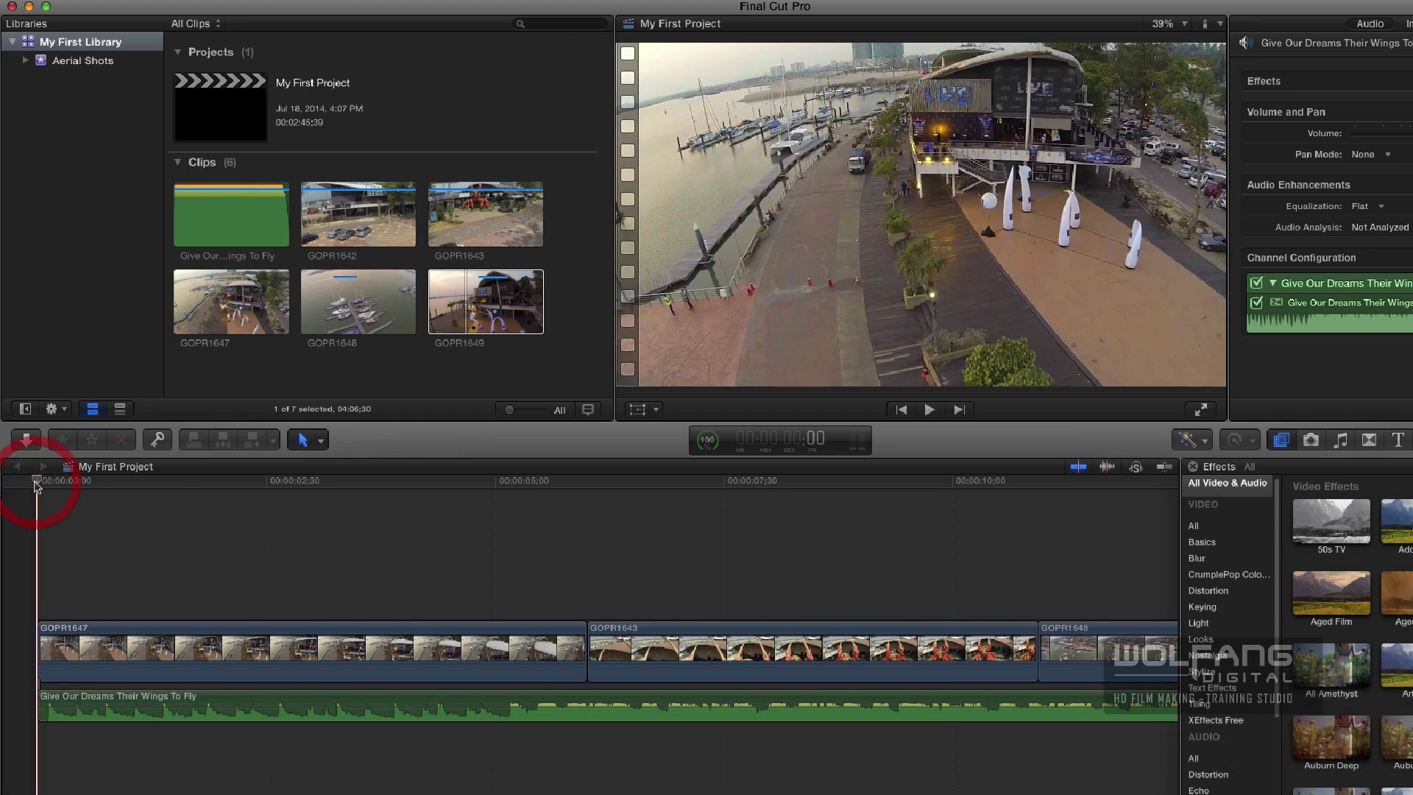
pyautogui.press('space')
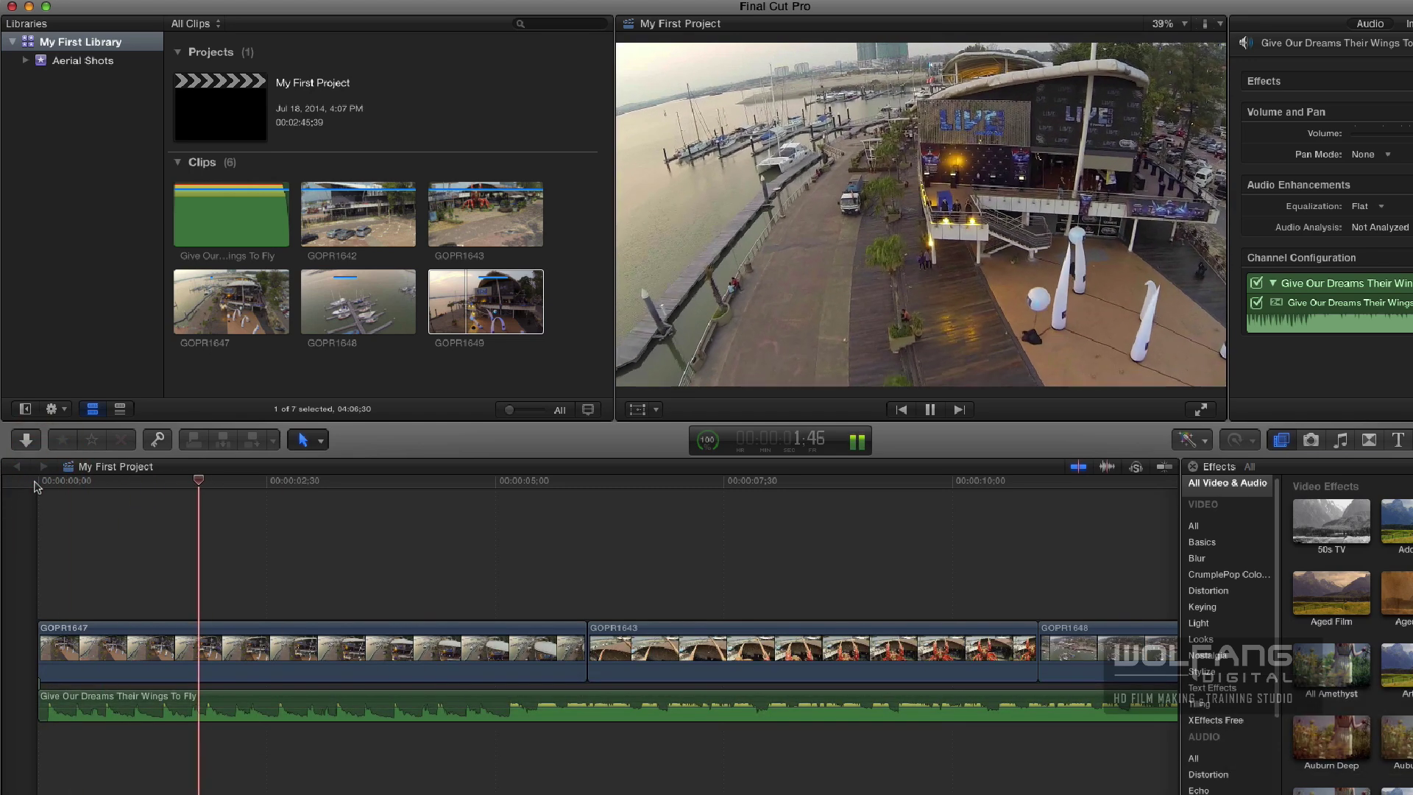
pyautogui.press('space')
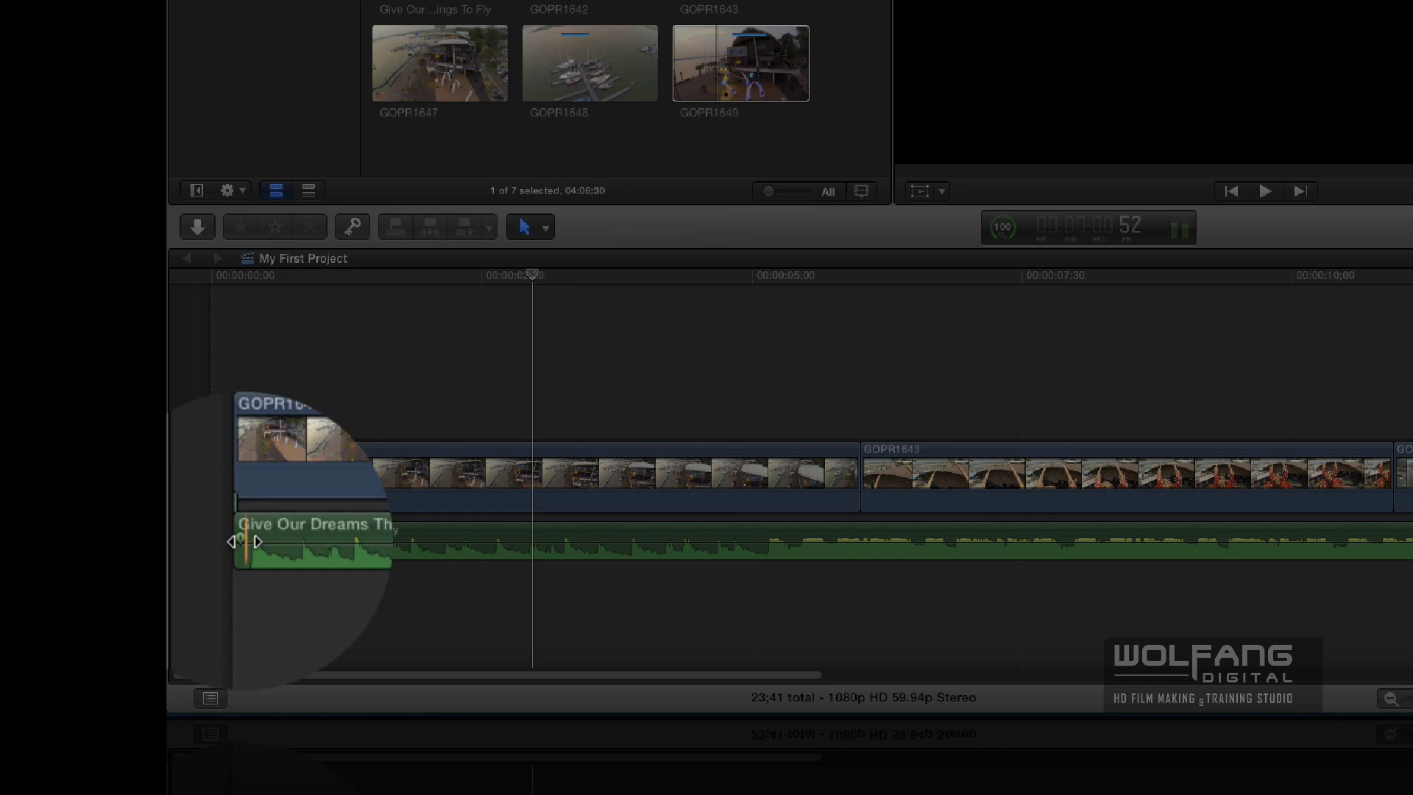
pyautogui.moveTo(243, 541); pyautogui.dragTo(687, 521)
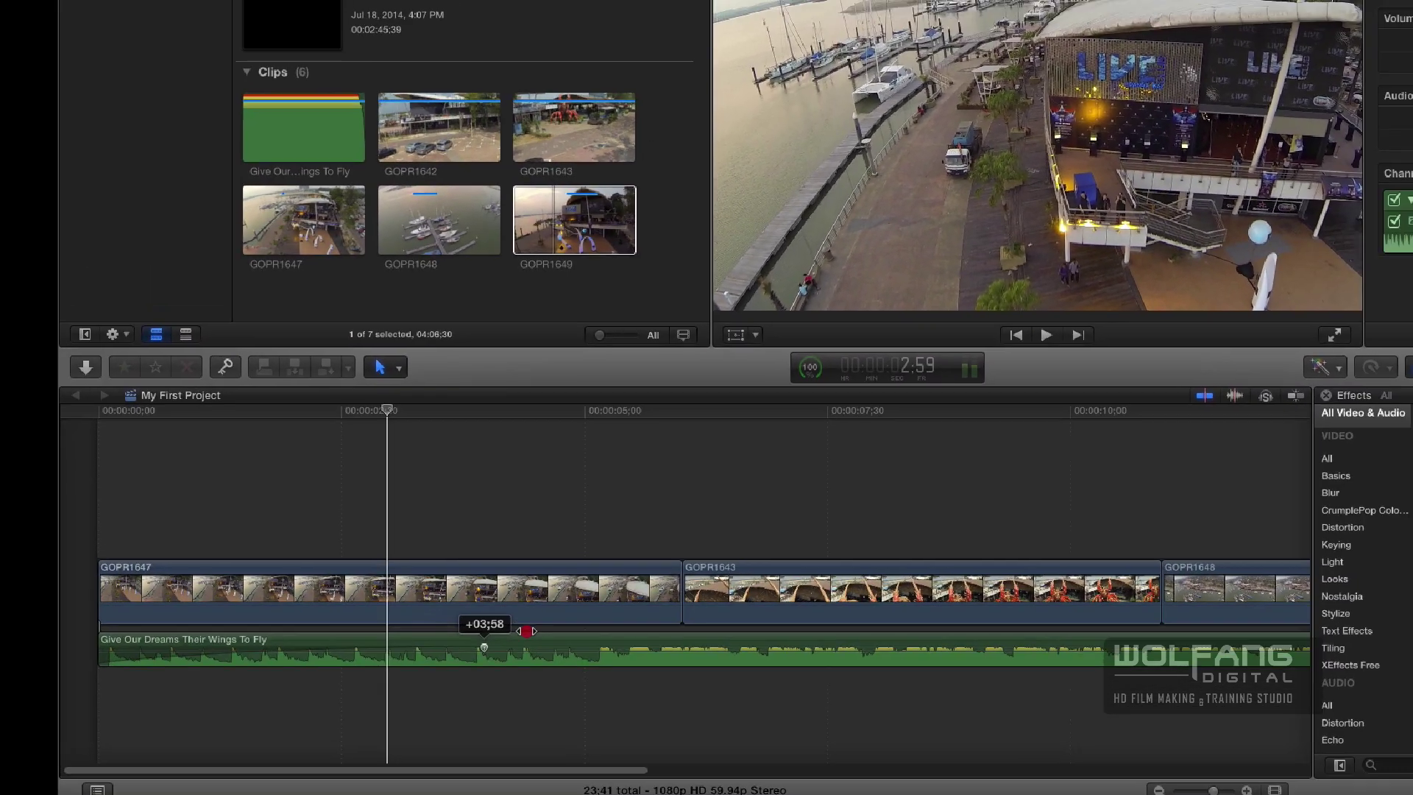
pyautogui.moveTo(527, 630); pyautogui.dragTo(684, 629)
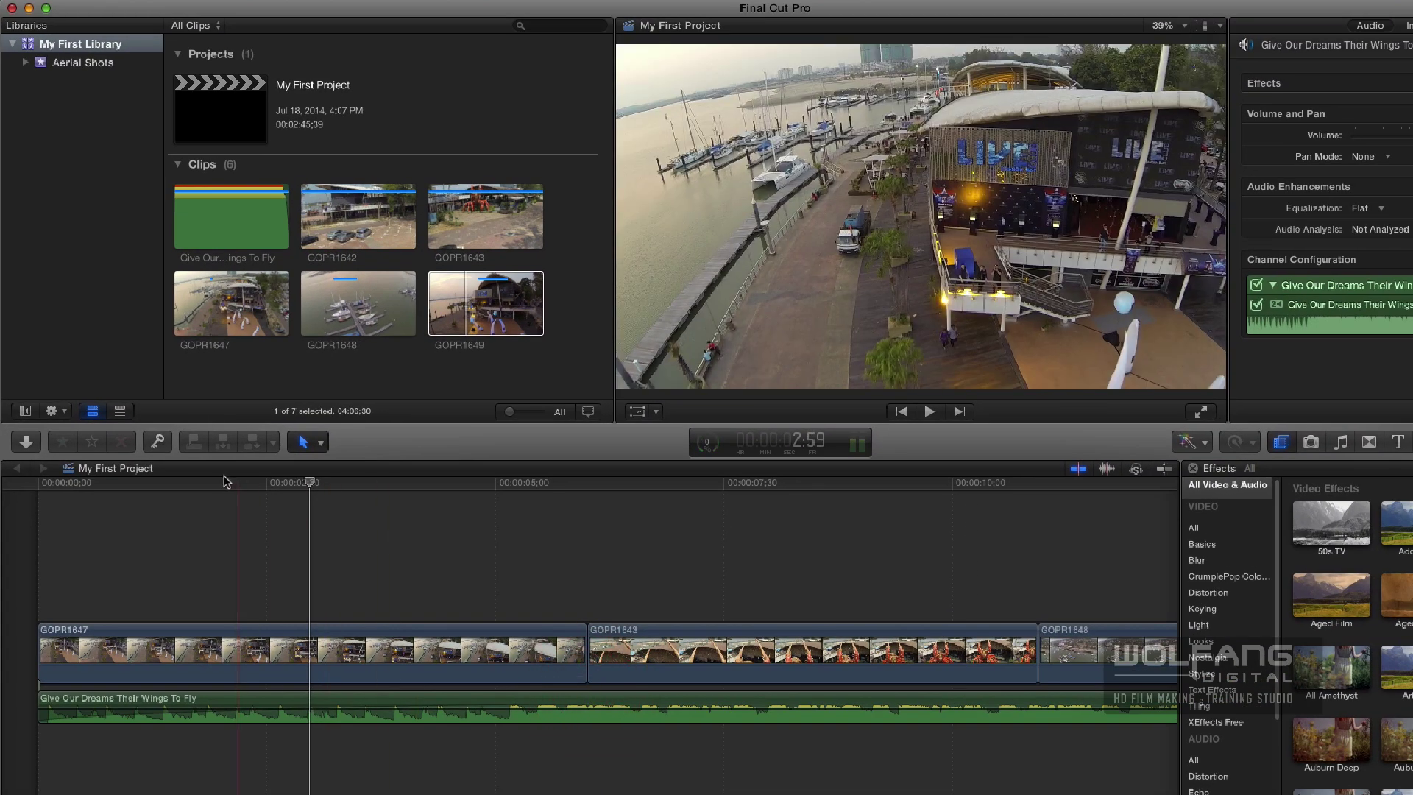
pyautogui.click(65, 497)
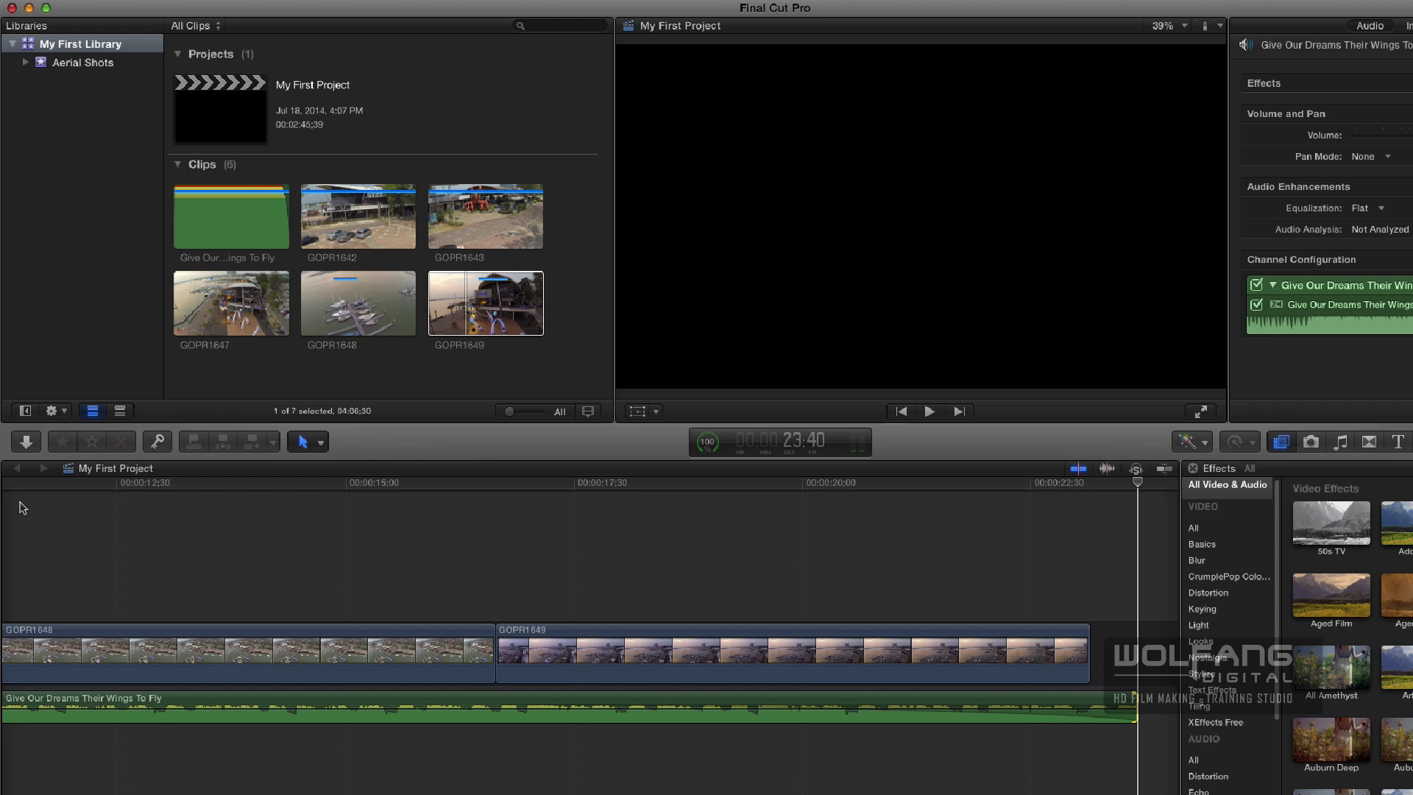
pyautogui.click(916, 485)
pyautogui.press('space')
pyautogui.click(851, 484)
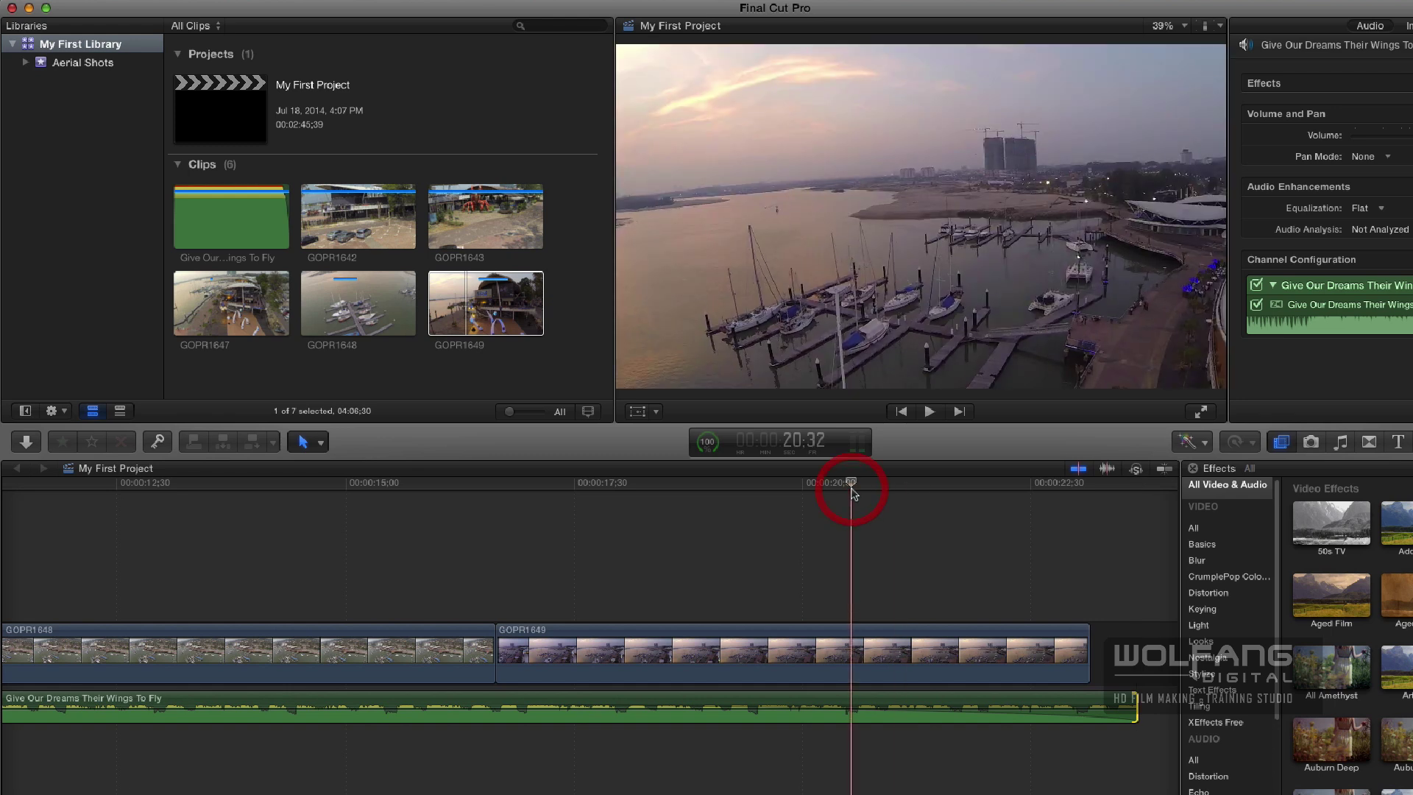
pyautogui.press('space')
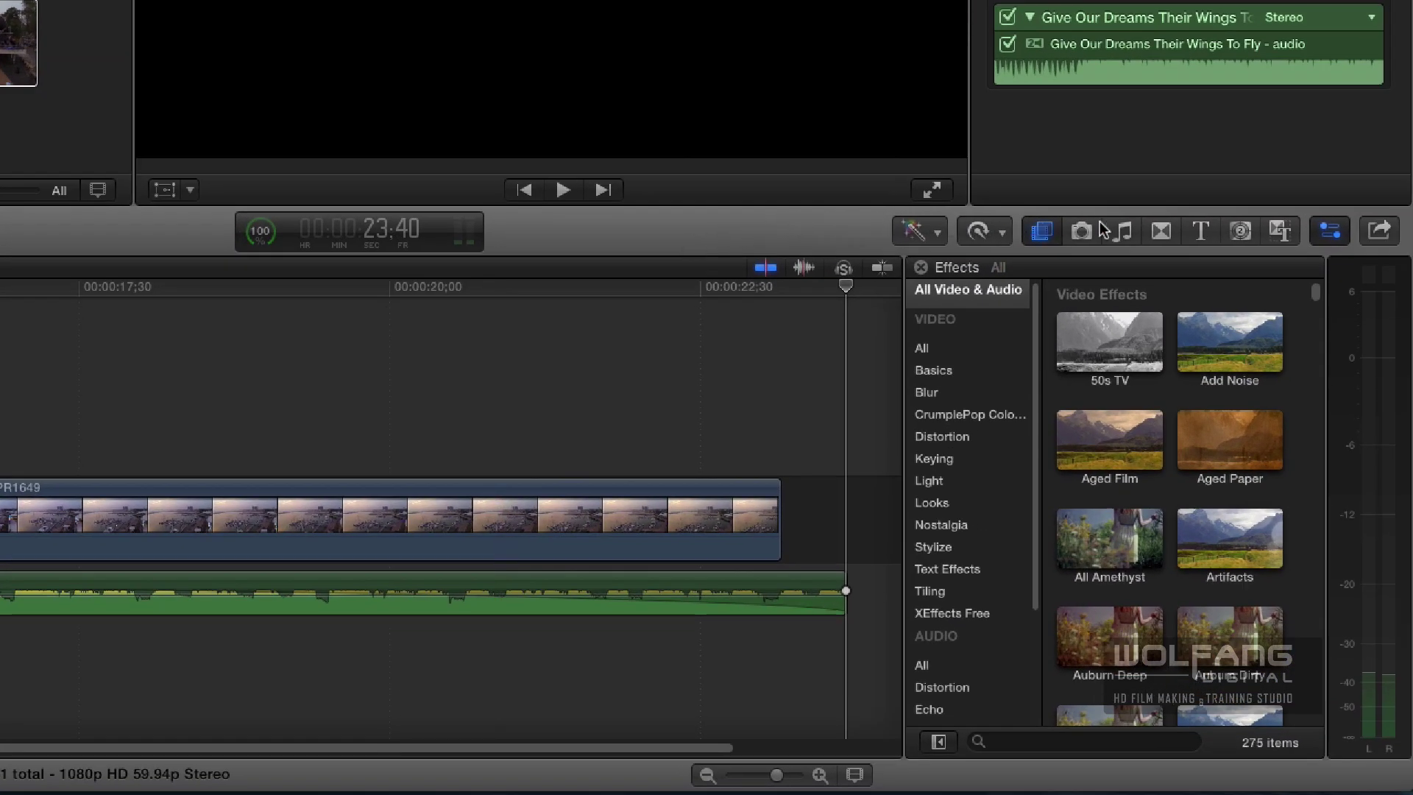
# Drag Cross Dissolve from the Transitions browser onto the end of GOPR1649
pyautogui.click(1162, 231)
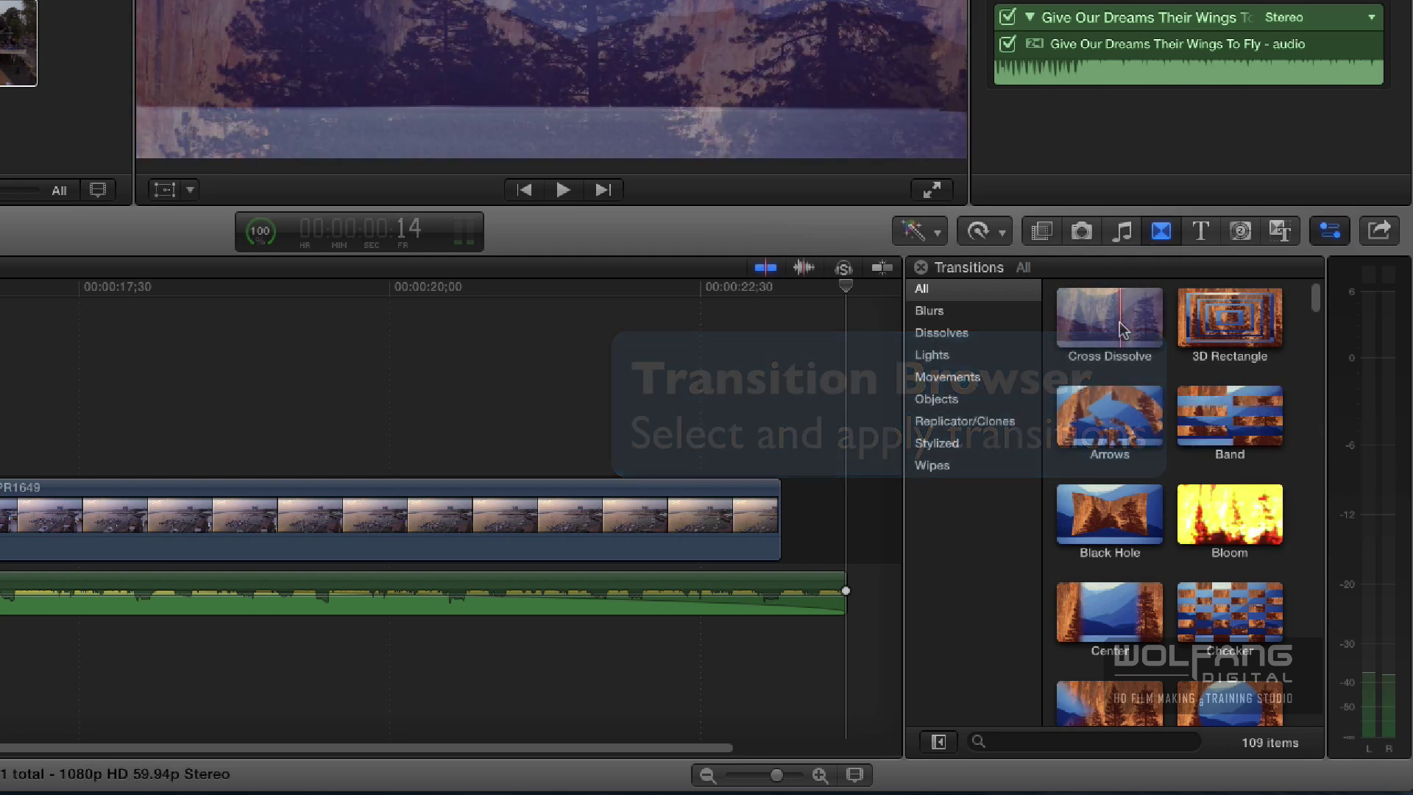
pyautogui.click(1120, 328)
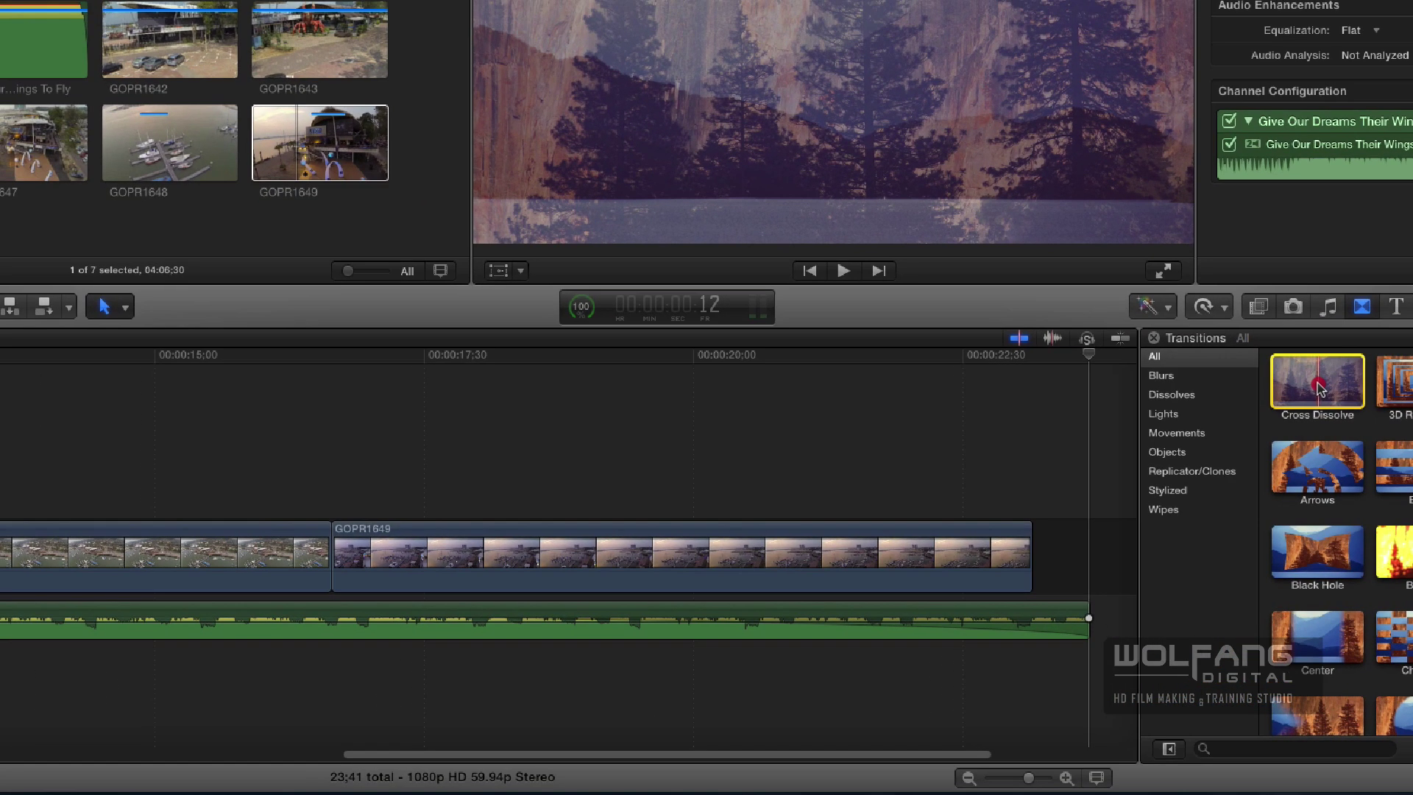
pyautogui.moveTo(1317, 388); pyautogui.dragTo(926, 557)
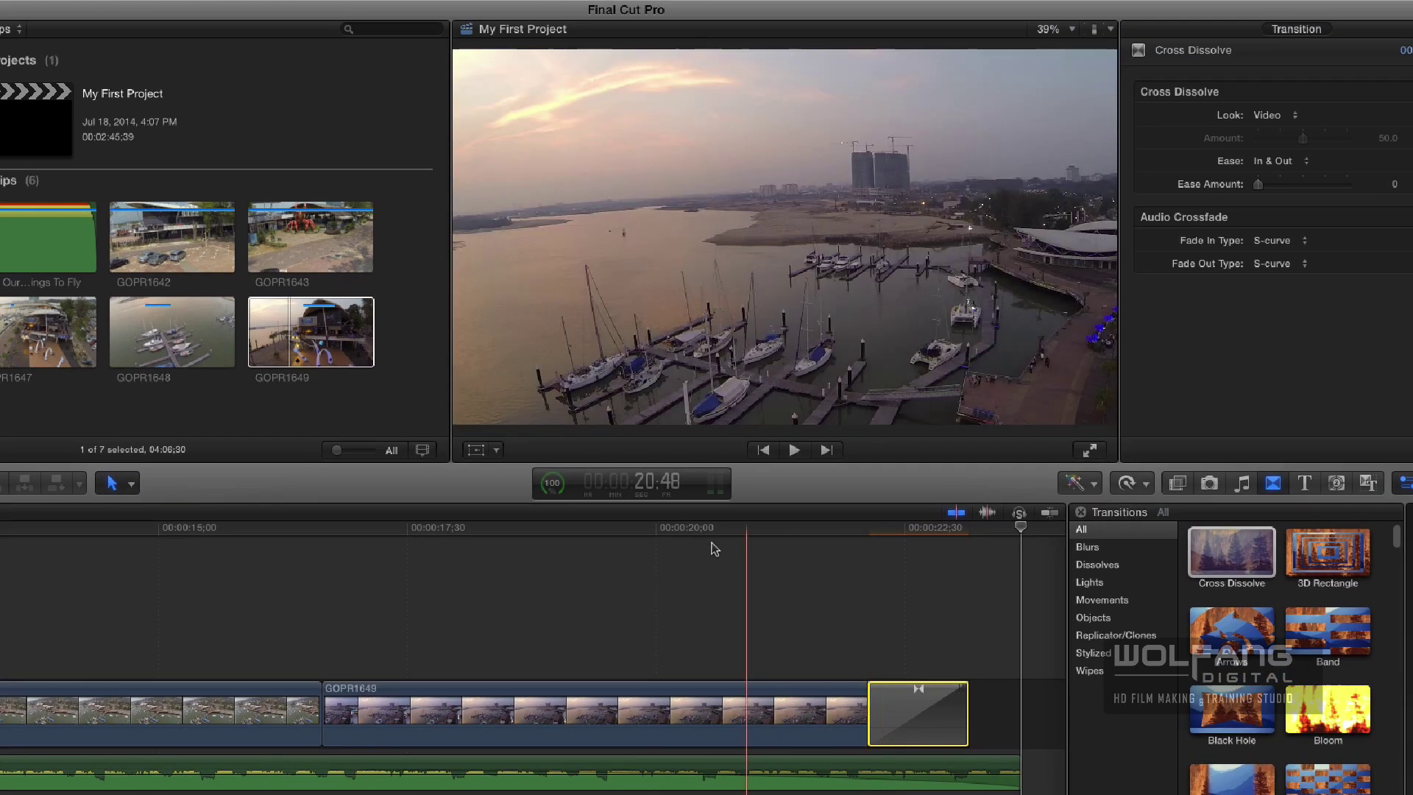
pyautogui.click(644, 513)
pyautogui.press('space')
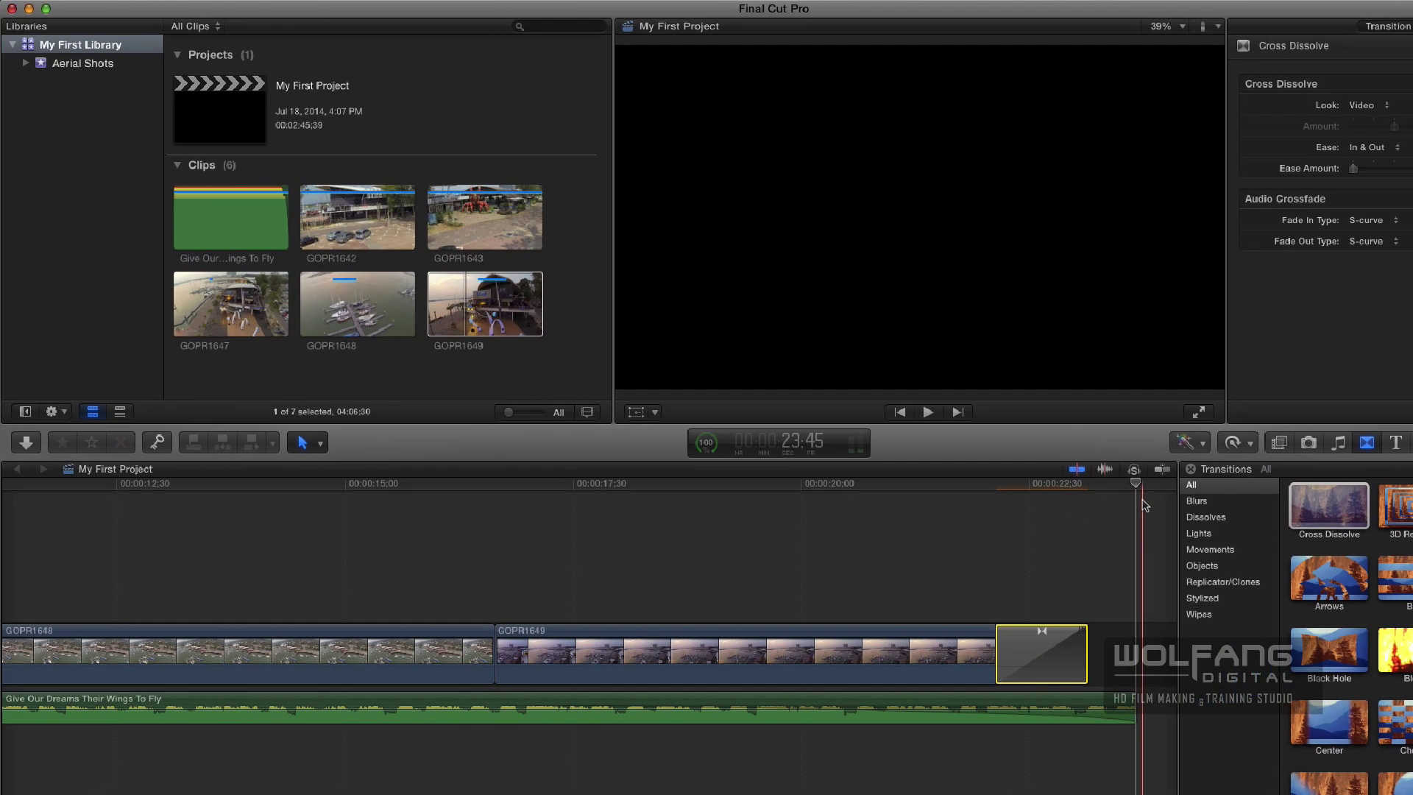
# Drop a Cross Dissolve onto the start of GOPR1647 and play the opening to check the fade-in
pyautogui.press('Home')
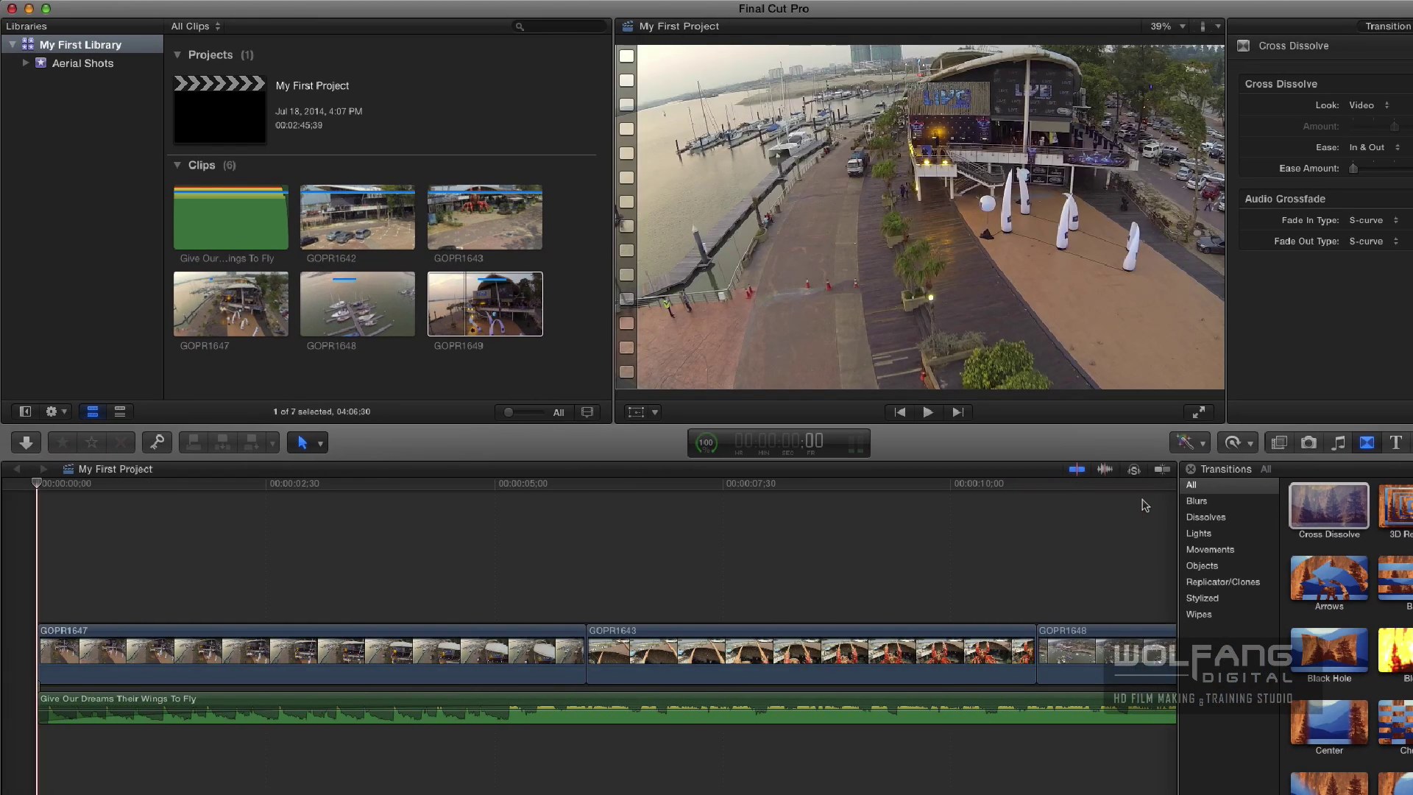
pyautogui.click(1331, 512)
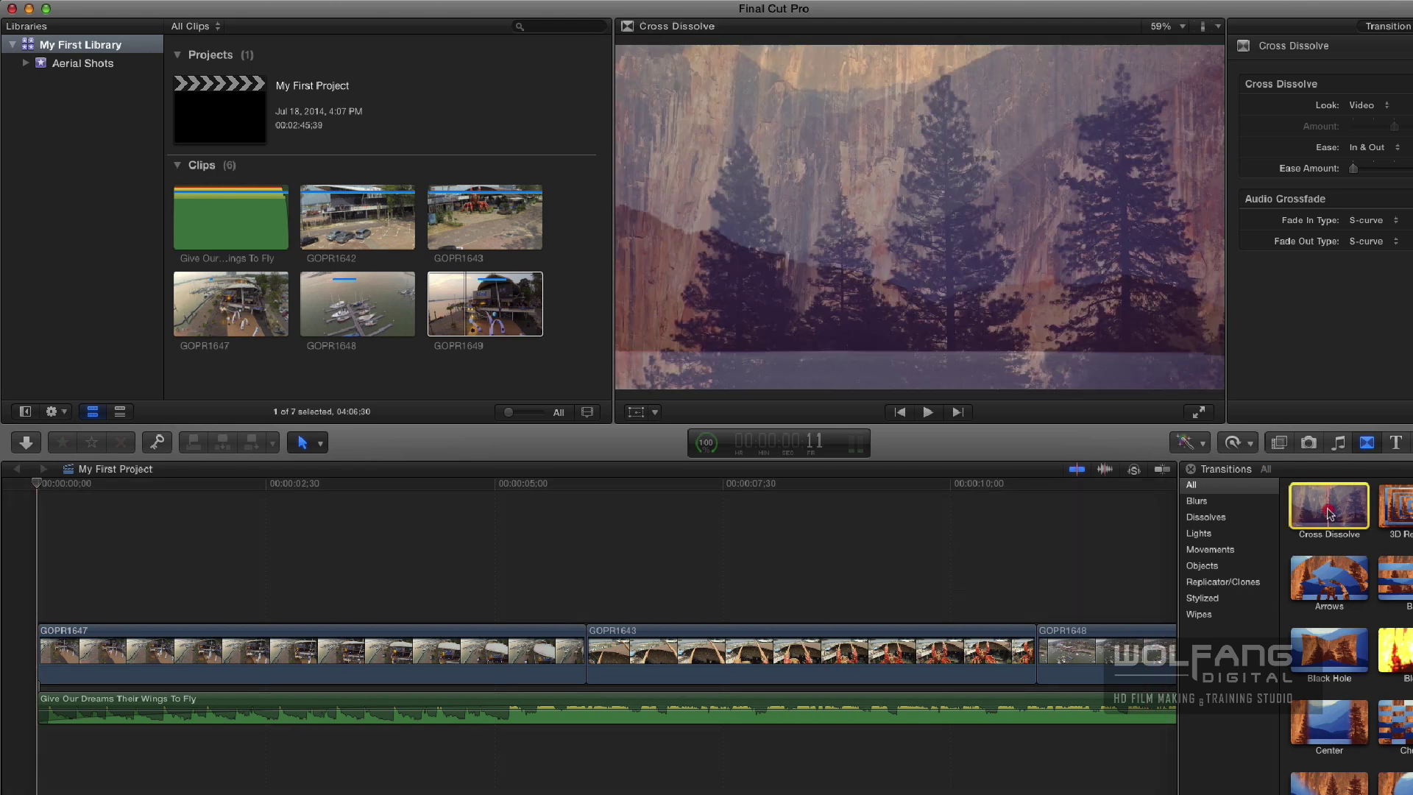
pyautogui.moveTo(1330, 513); pyautogui.dragTo(53, 663)
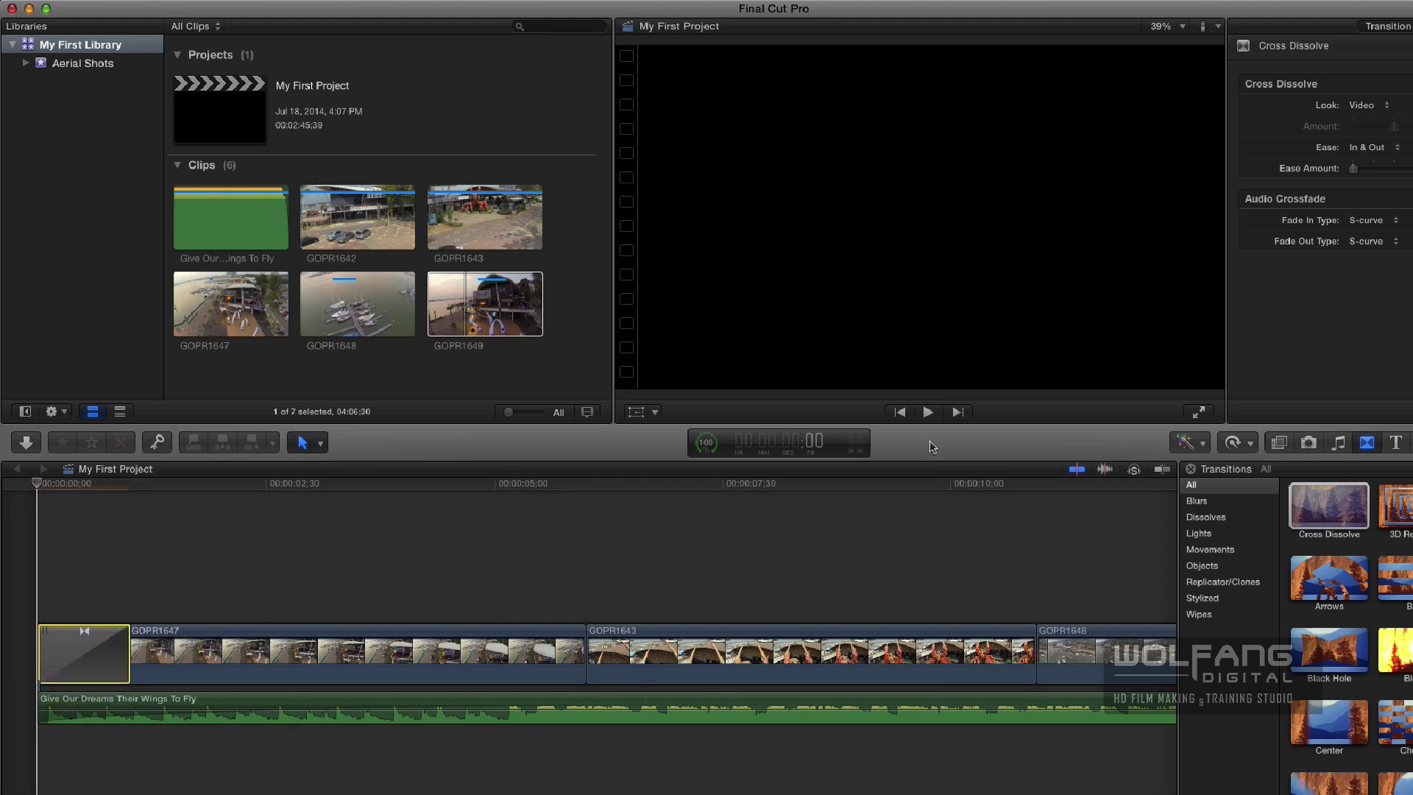
pyautogui.press('space')
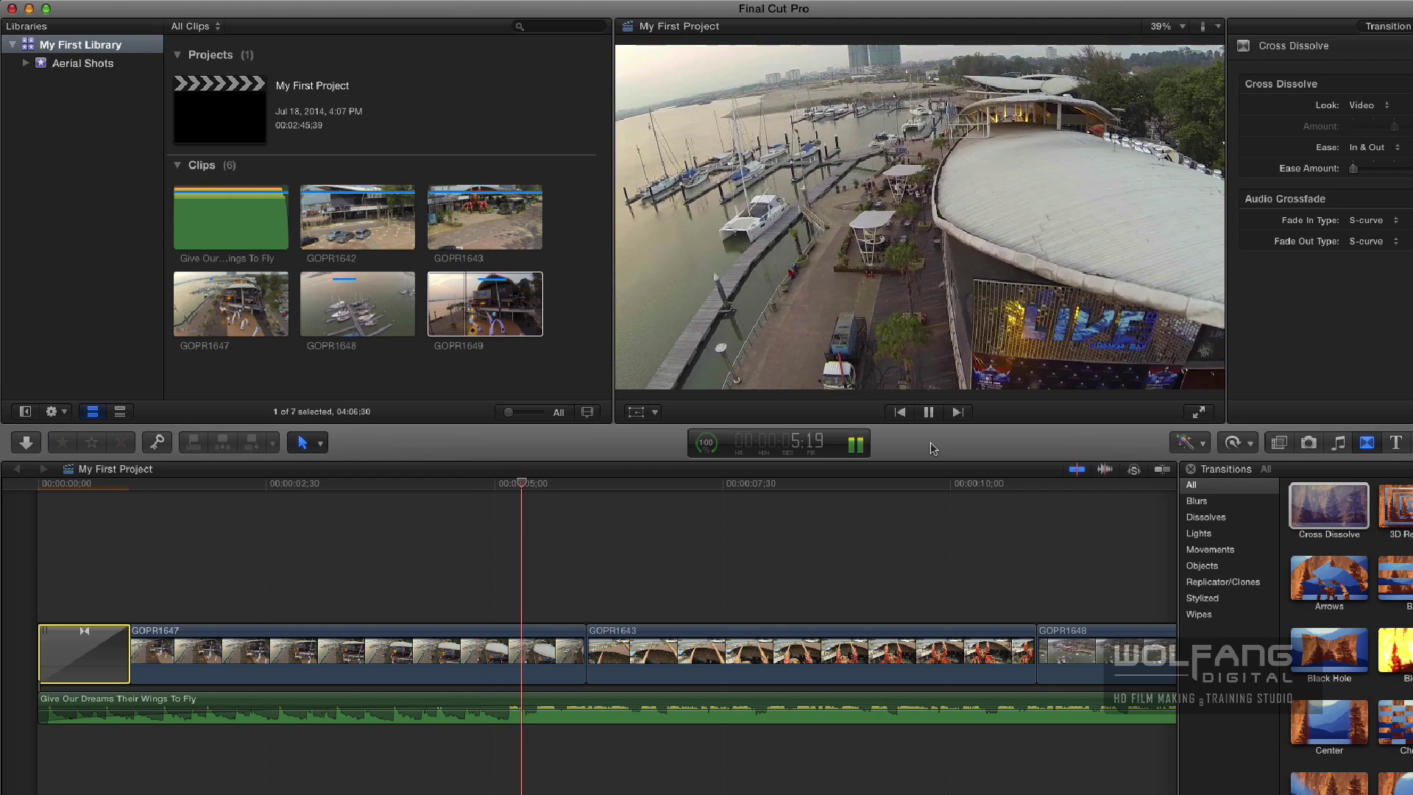
pyautogui.press('space')
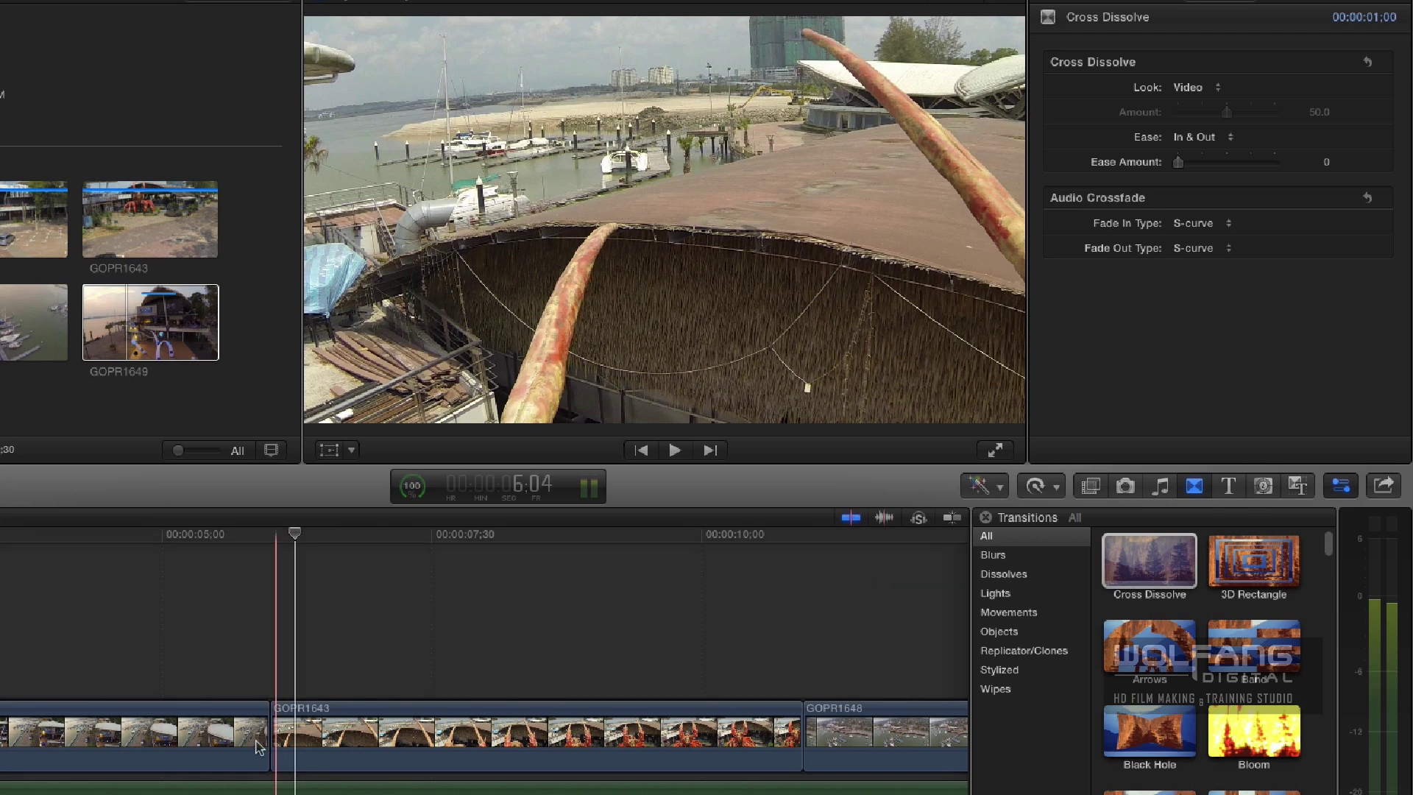
pyautogui.hscroll(2, 210, 625)
pyautogui.hscroll(20, 484, 651)
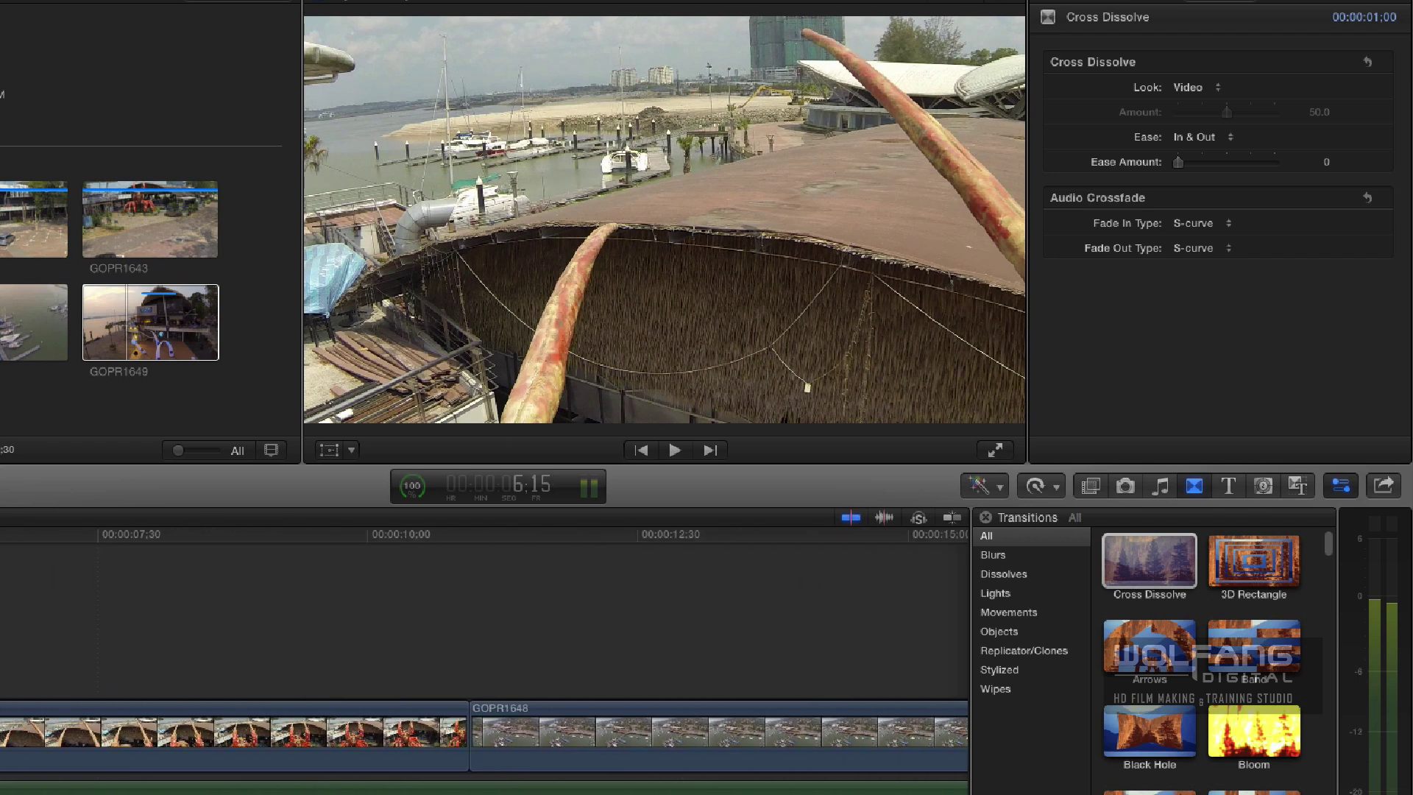
pyautogui.hscroll(3, 484, 651)
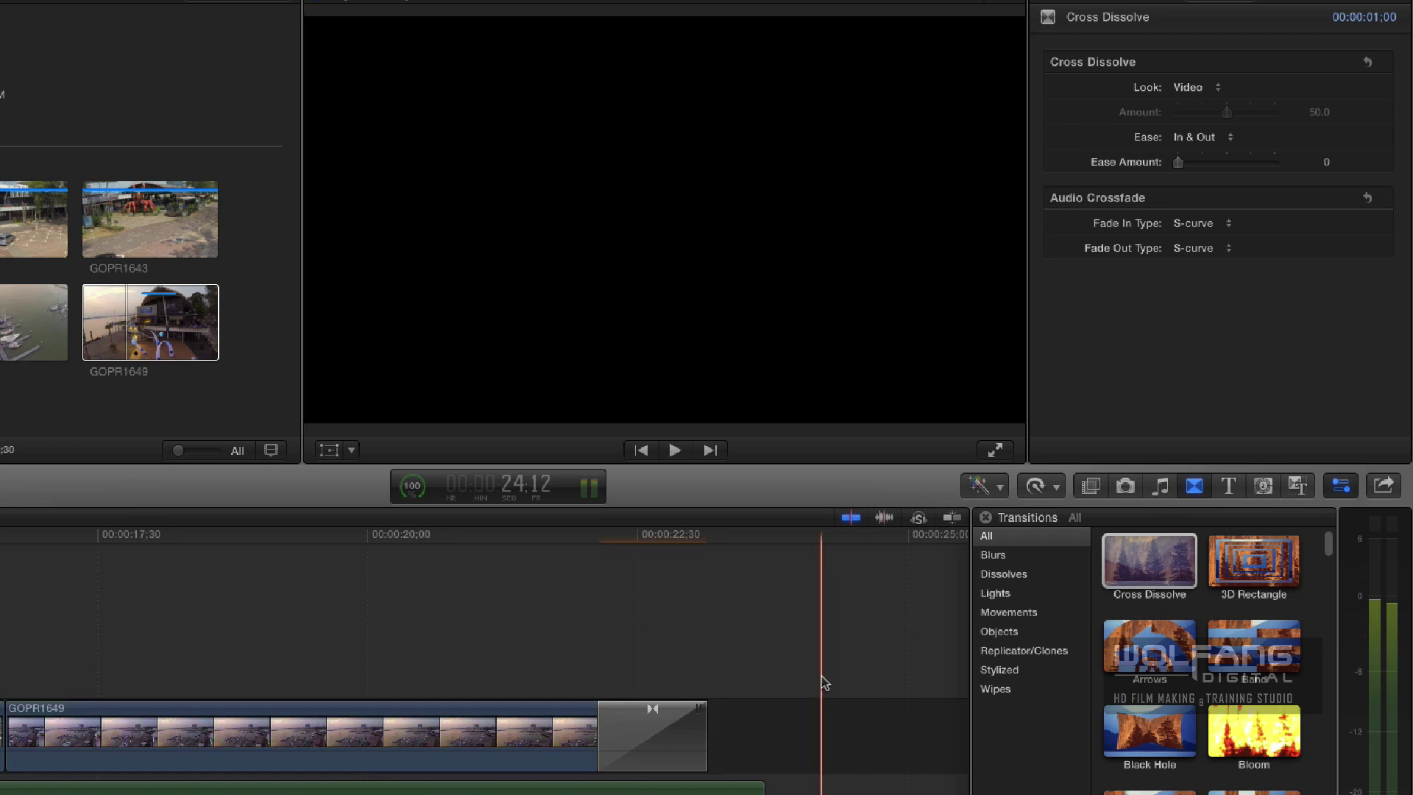
pyautogui.press('super+minus')
pyautogui.press('super+minus')
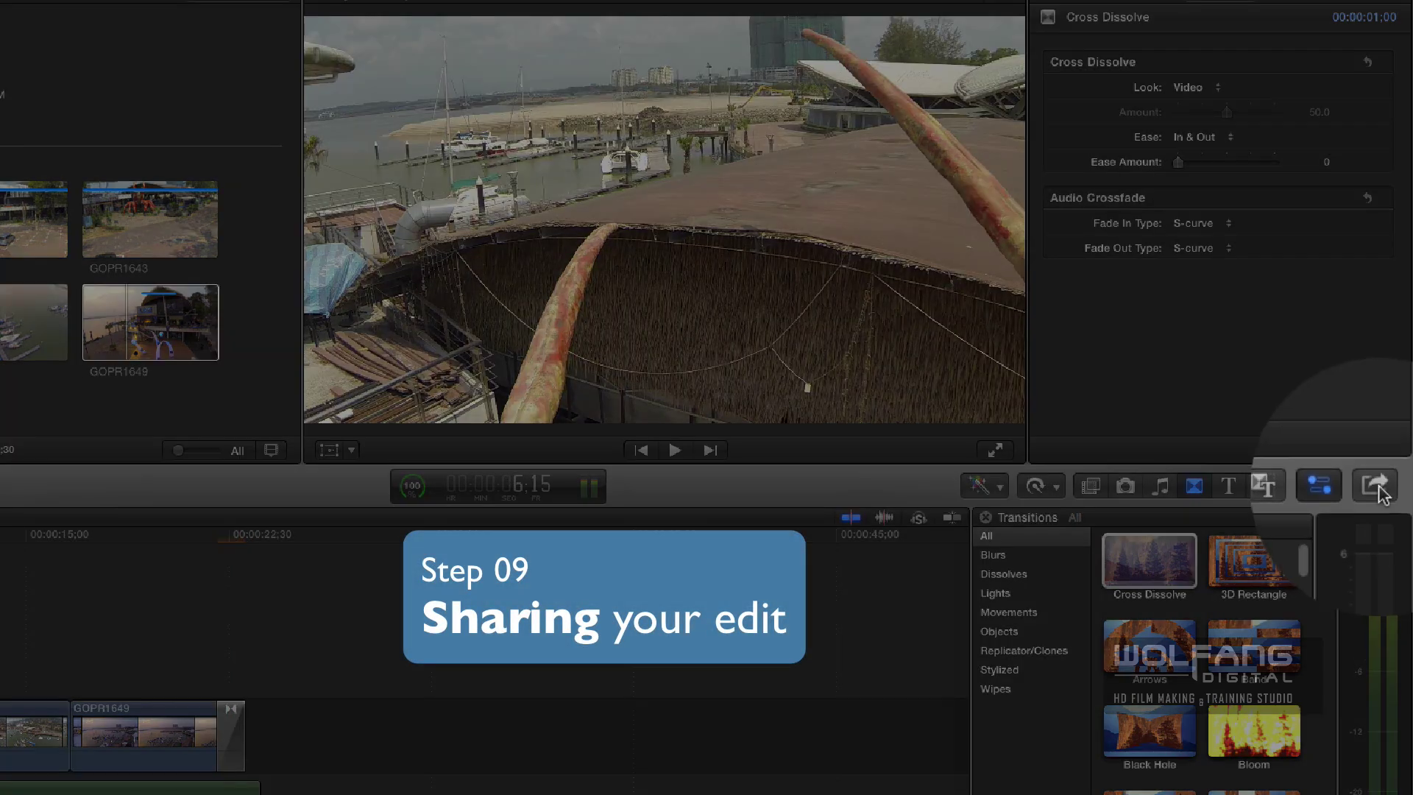
# Choose Add Destination… from the Share menu and move the Destinations window toward the centre
pyautogui.click(1375, 487)
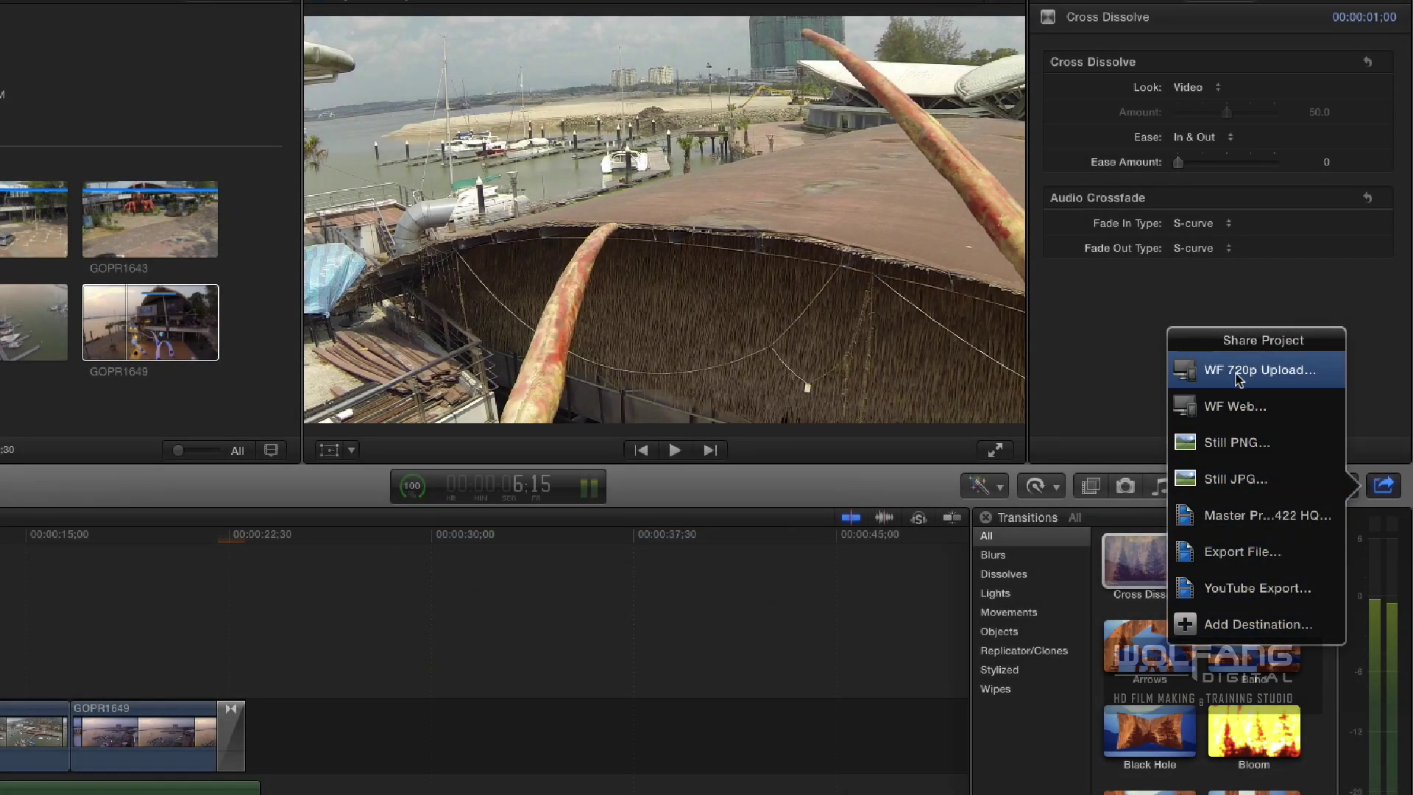
pyautogui.click(1240, 625)
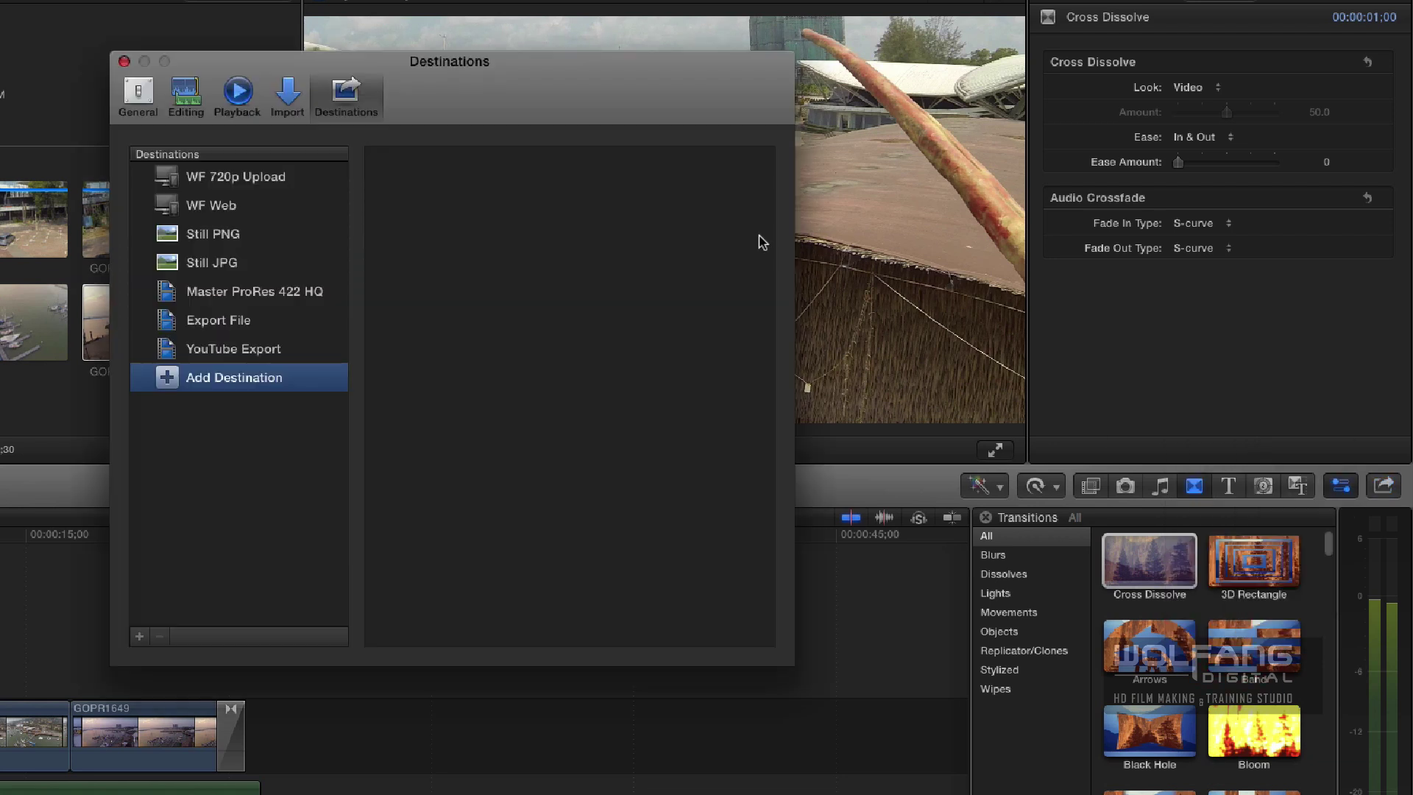
pyautogui.moveTo(567, 92); pyautogui.dragTo(713, 132)
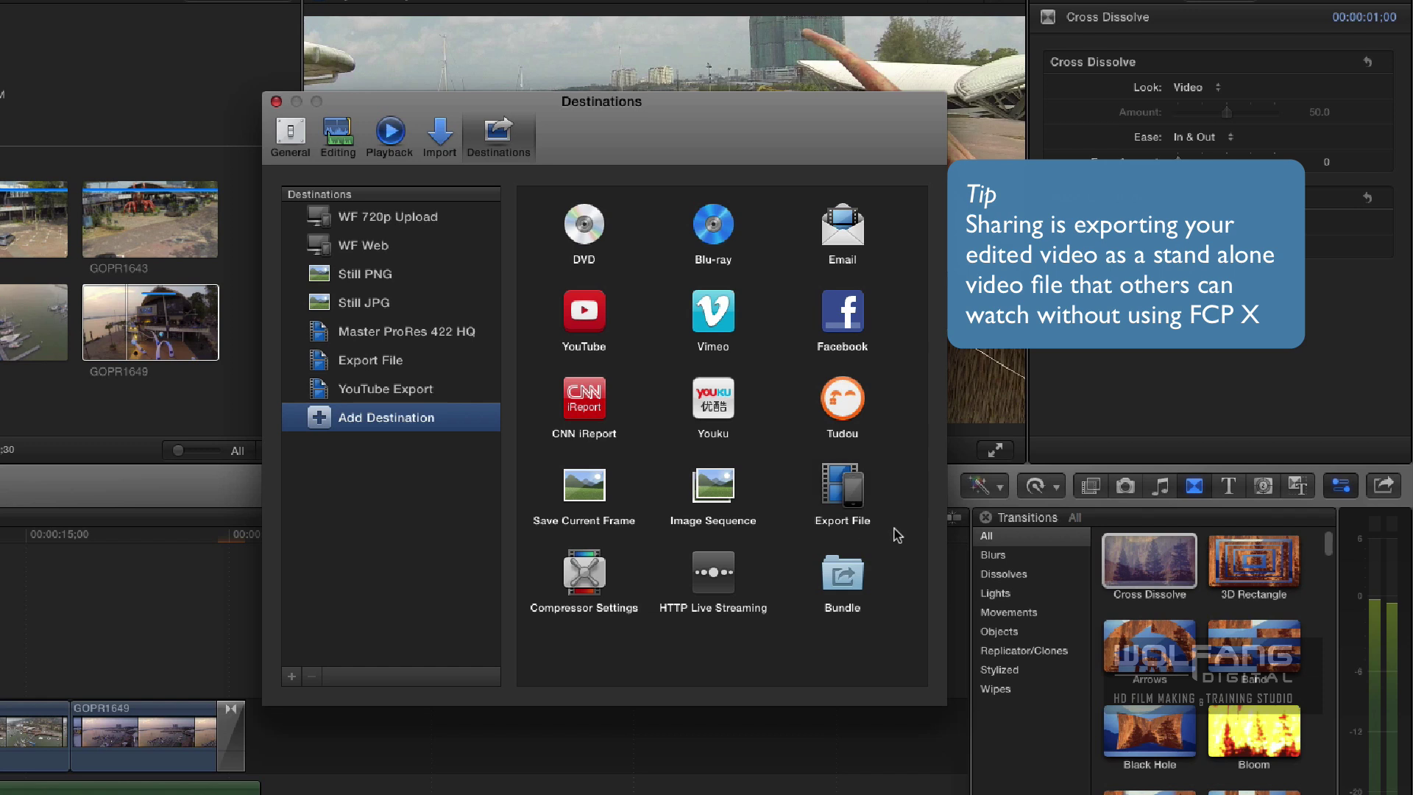
# Add an Export File destination and rename it 'Just a simple Share'
pyautogui.doubleClick(850, 501)
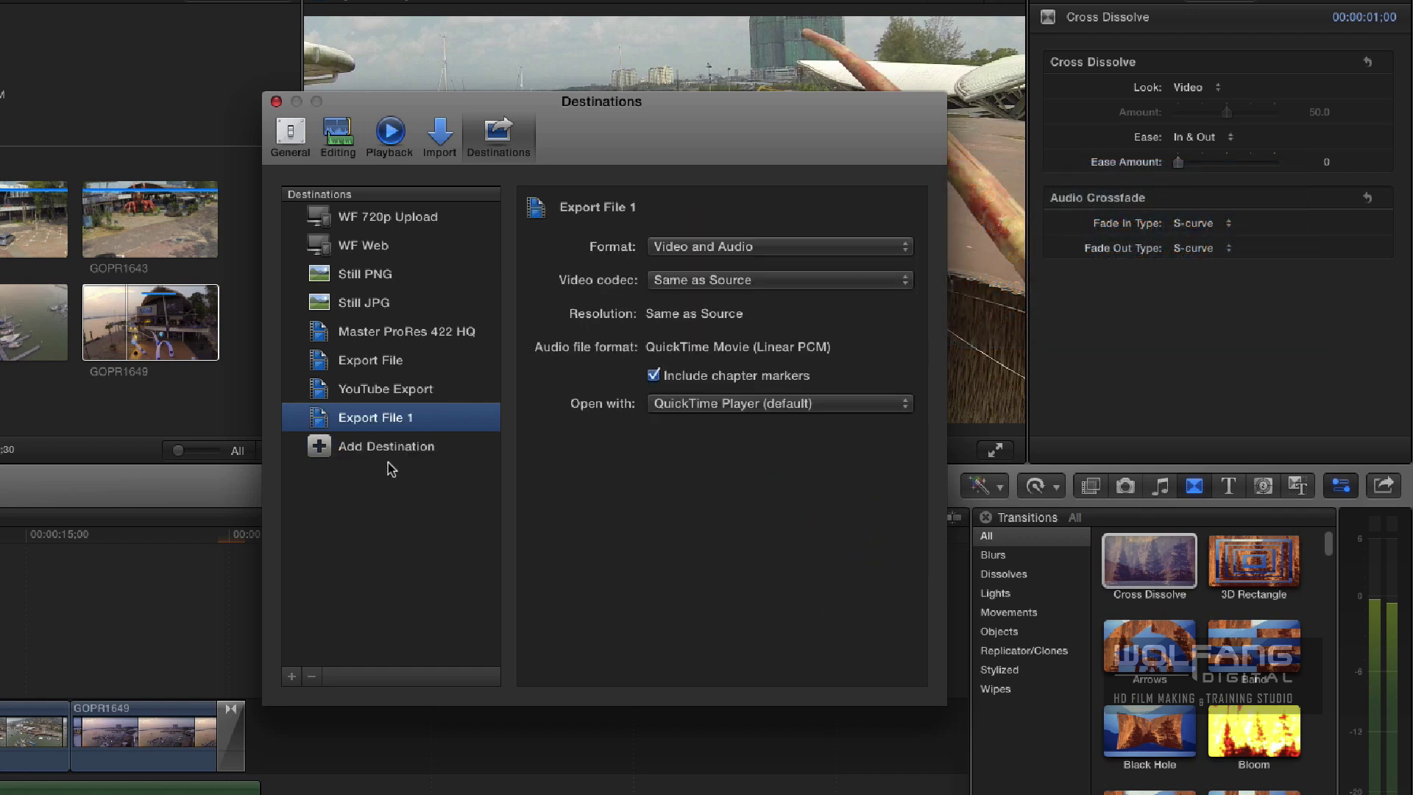
pyautogui.click(361, 421)
pyautogui.click(370, 421)
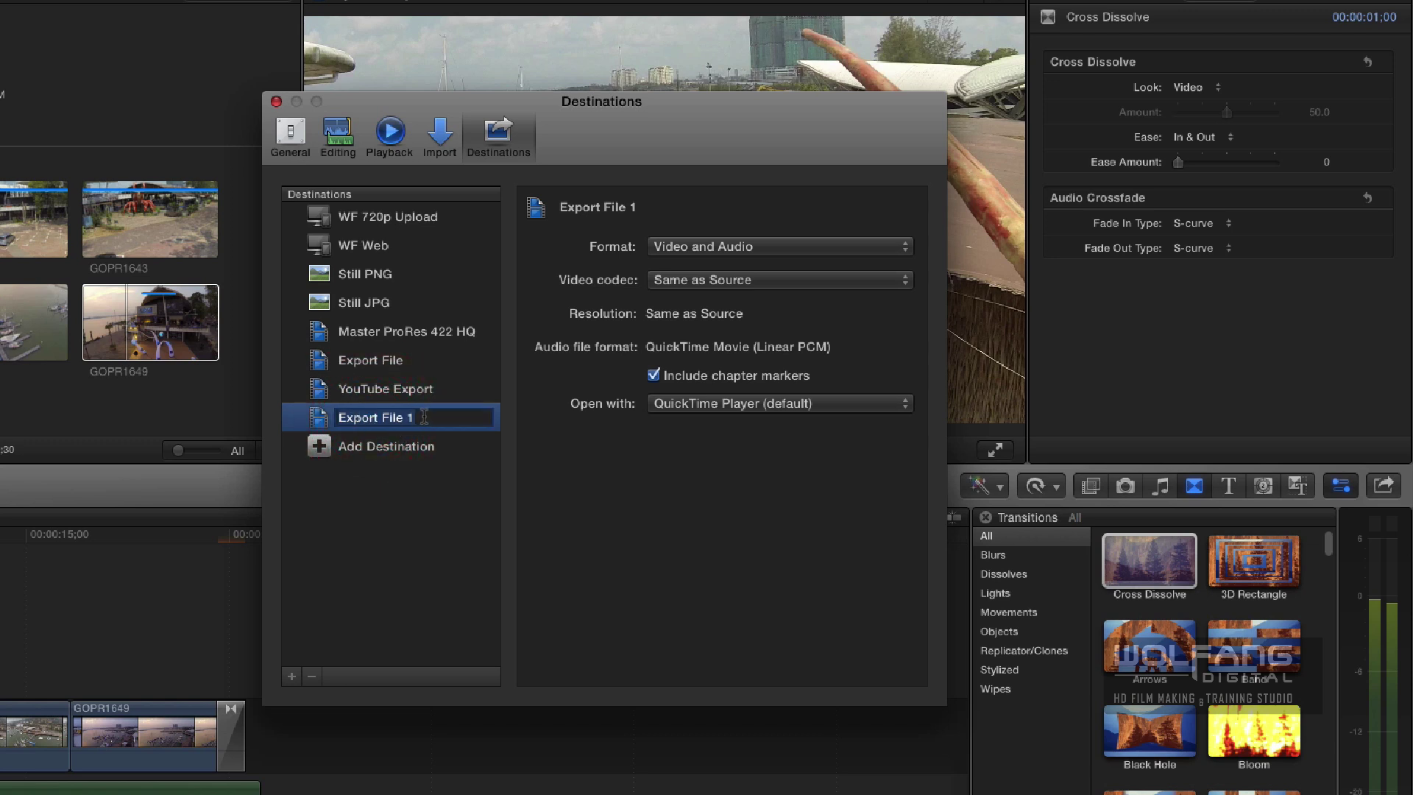
pyautogui.click(314, 414)
pyautogui.write('Just a simple Share')
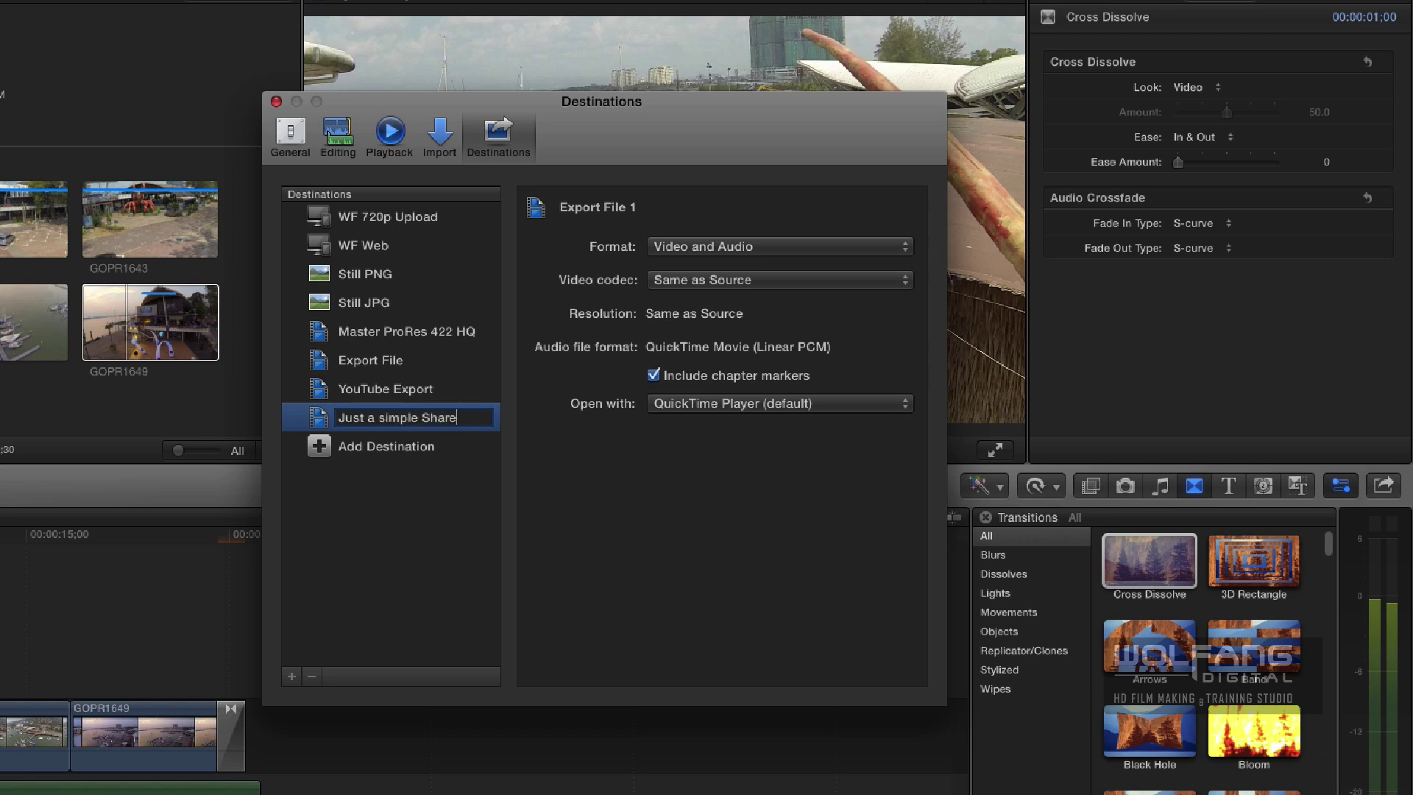
pyautogui.press('Return')
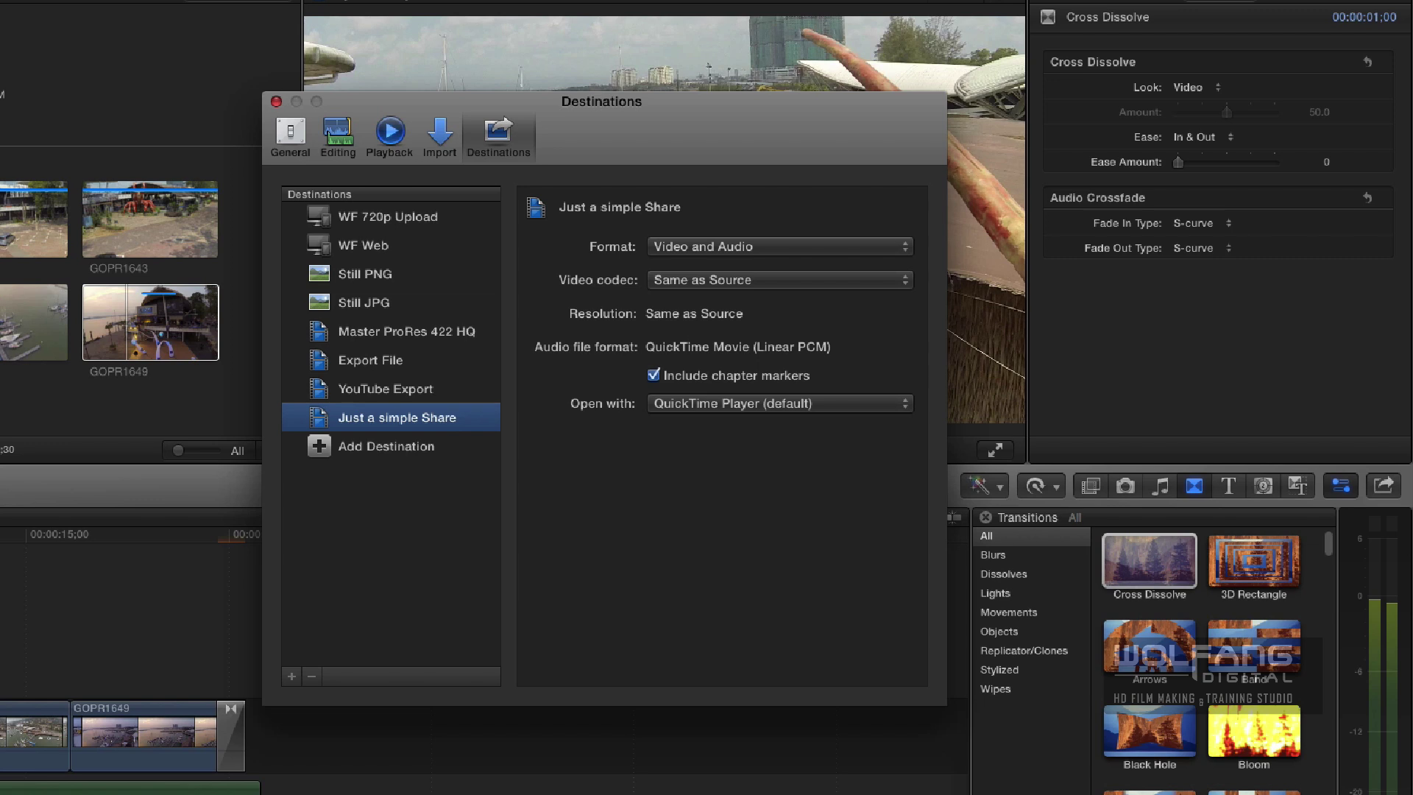
# Keep the format as Video and Audio, set the video codec to H.264, and close preferences
pyautogui.click(678, 250)
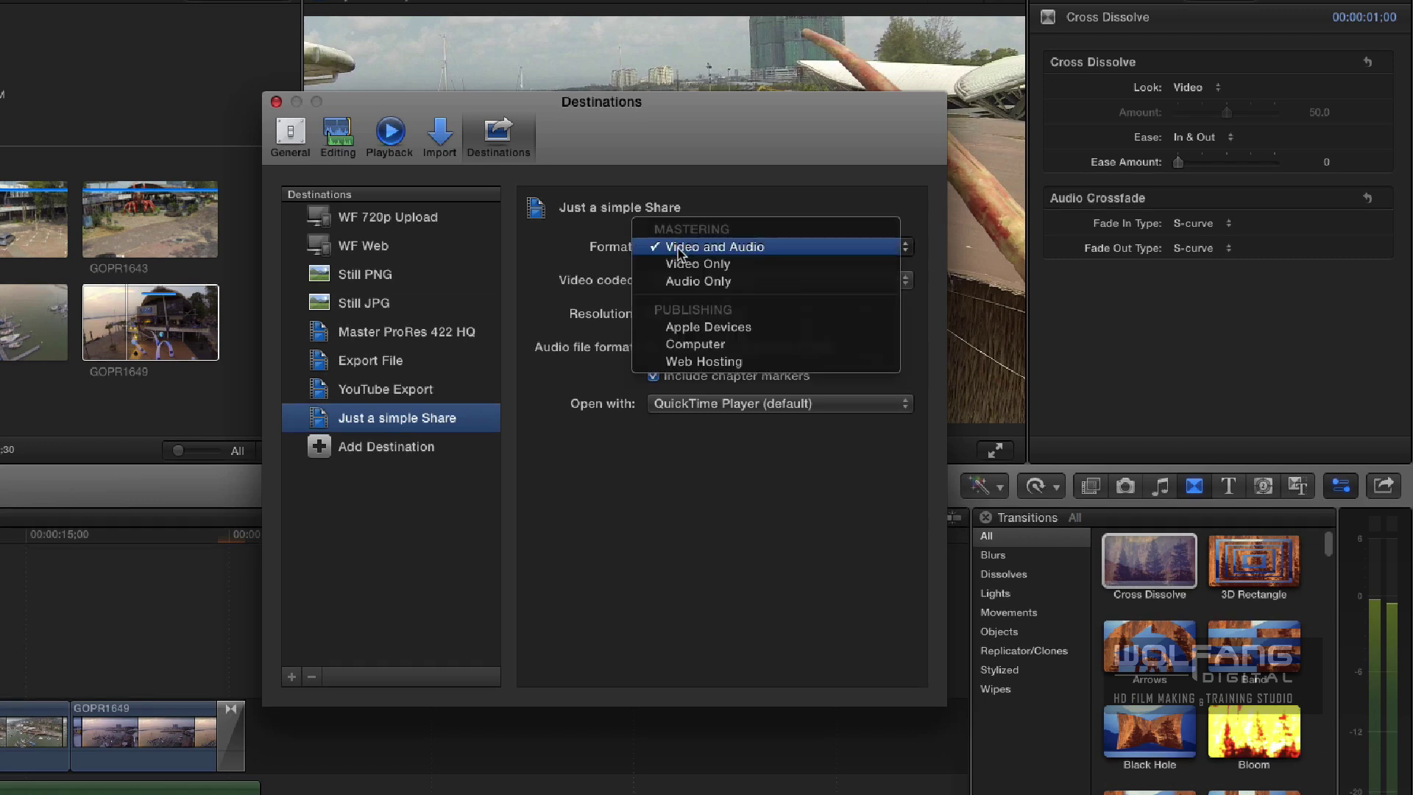
pyautogui.click(731, 248)
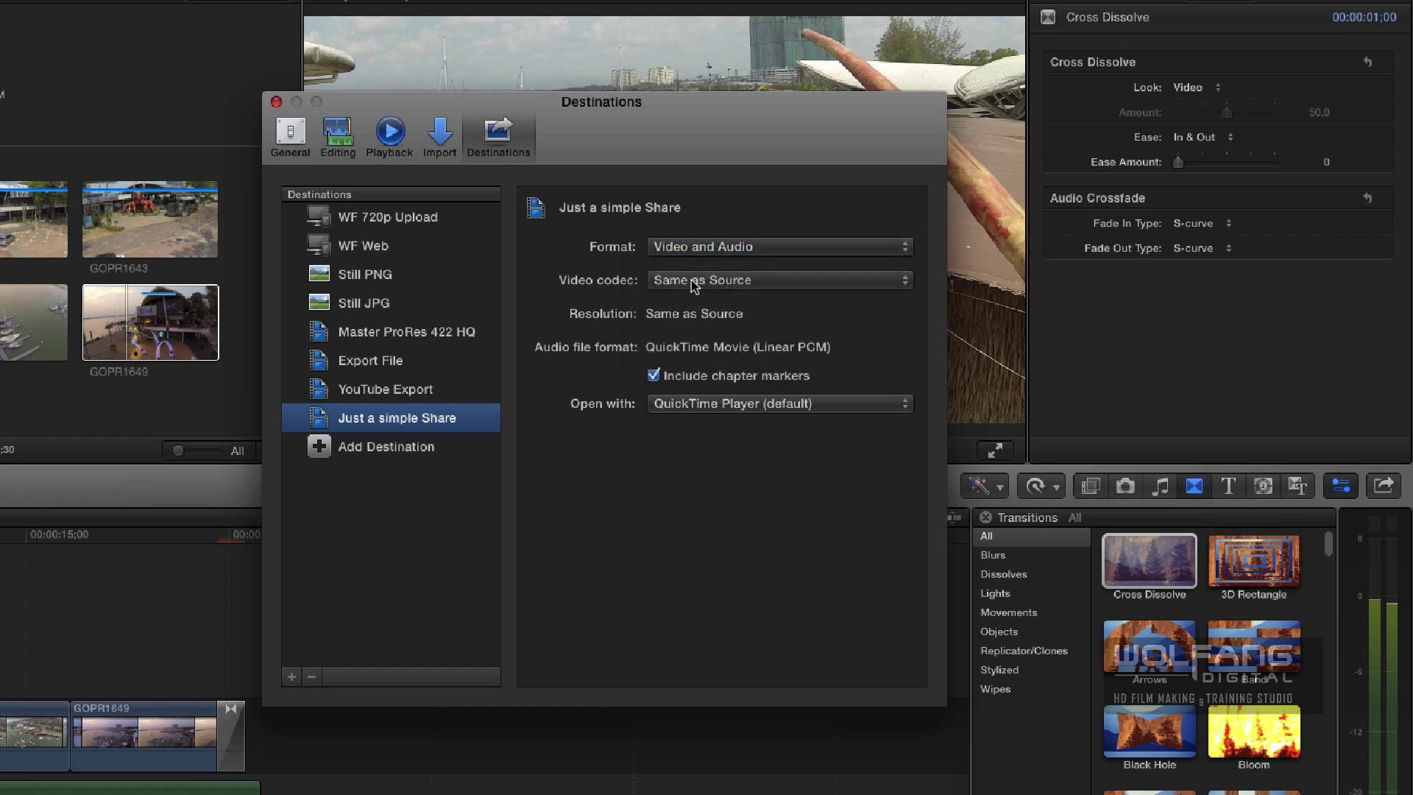
pyautogui.click(693, 284)
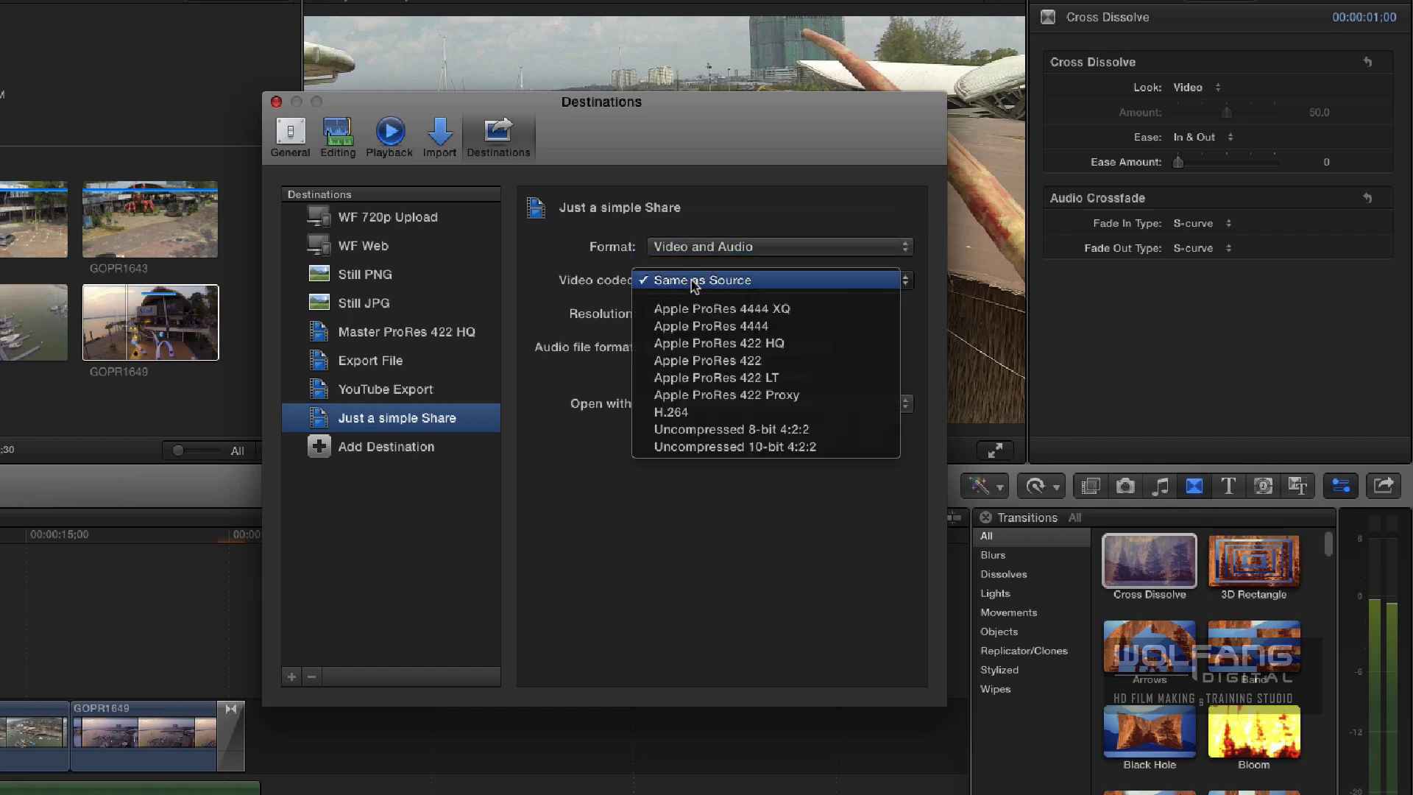
pyautogui.click(684, 412)
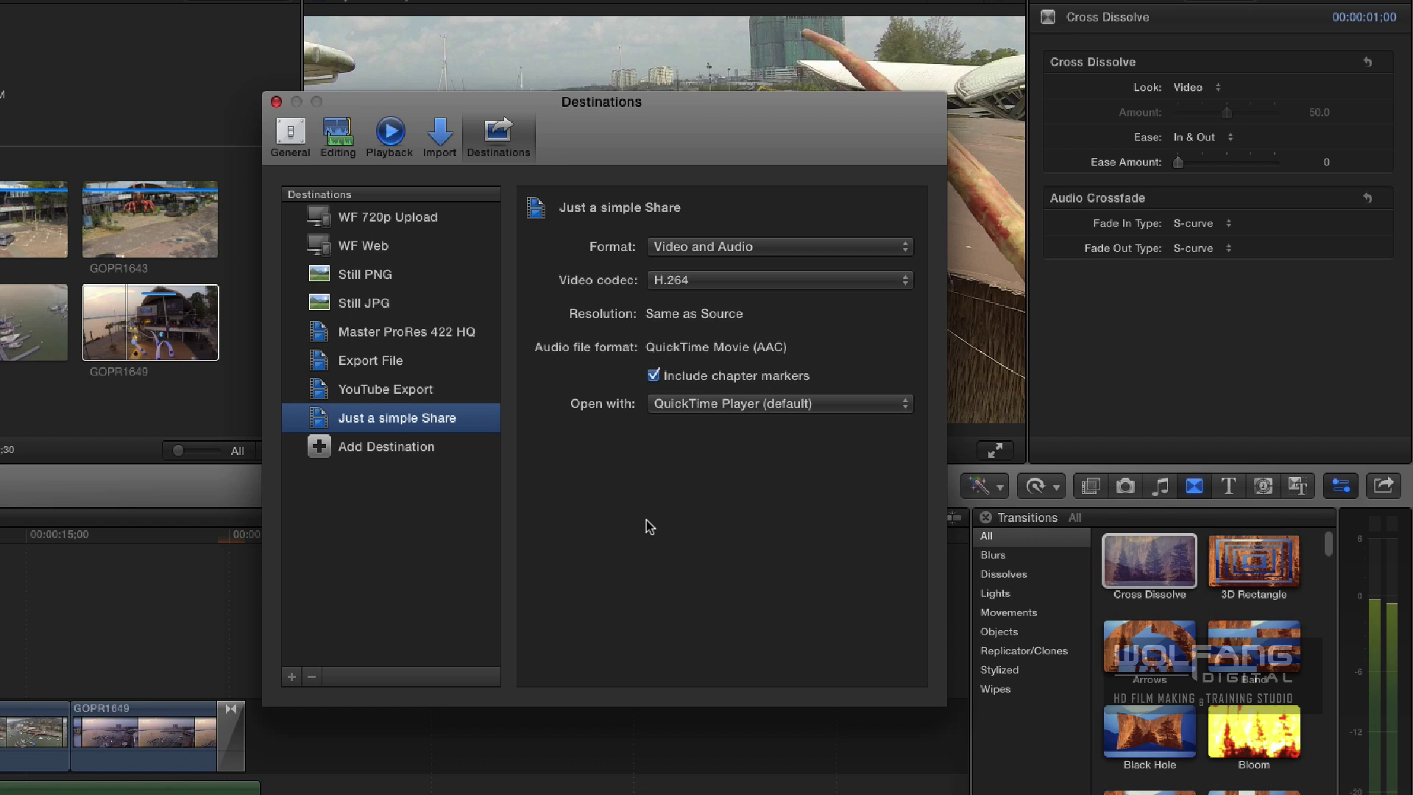
pyautogui.click(276, 102)
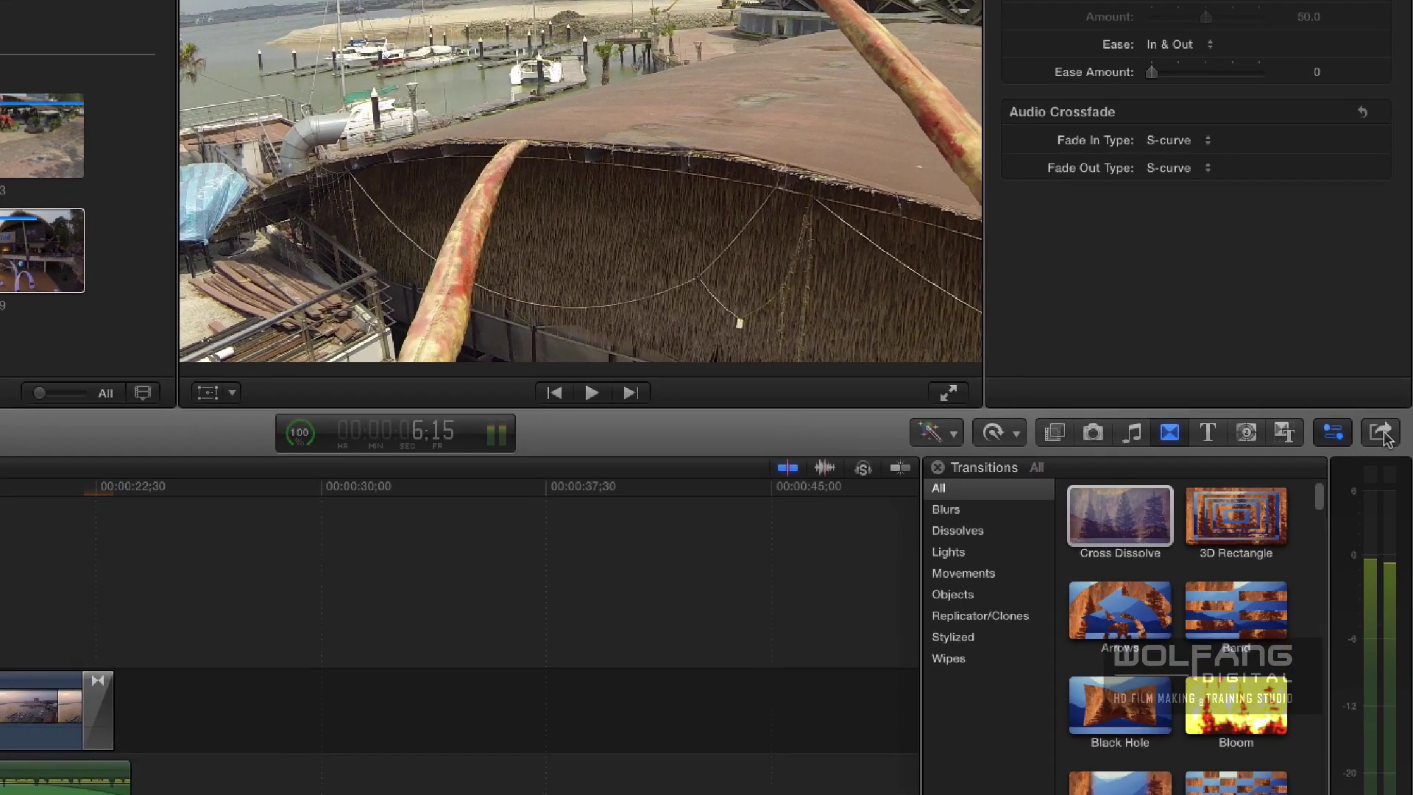
# Share My First Project to Just a simple Share, confirm H.264 in Settings, and continue with Next…
pyautogui.click(1383, 485)
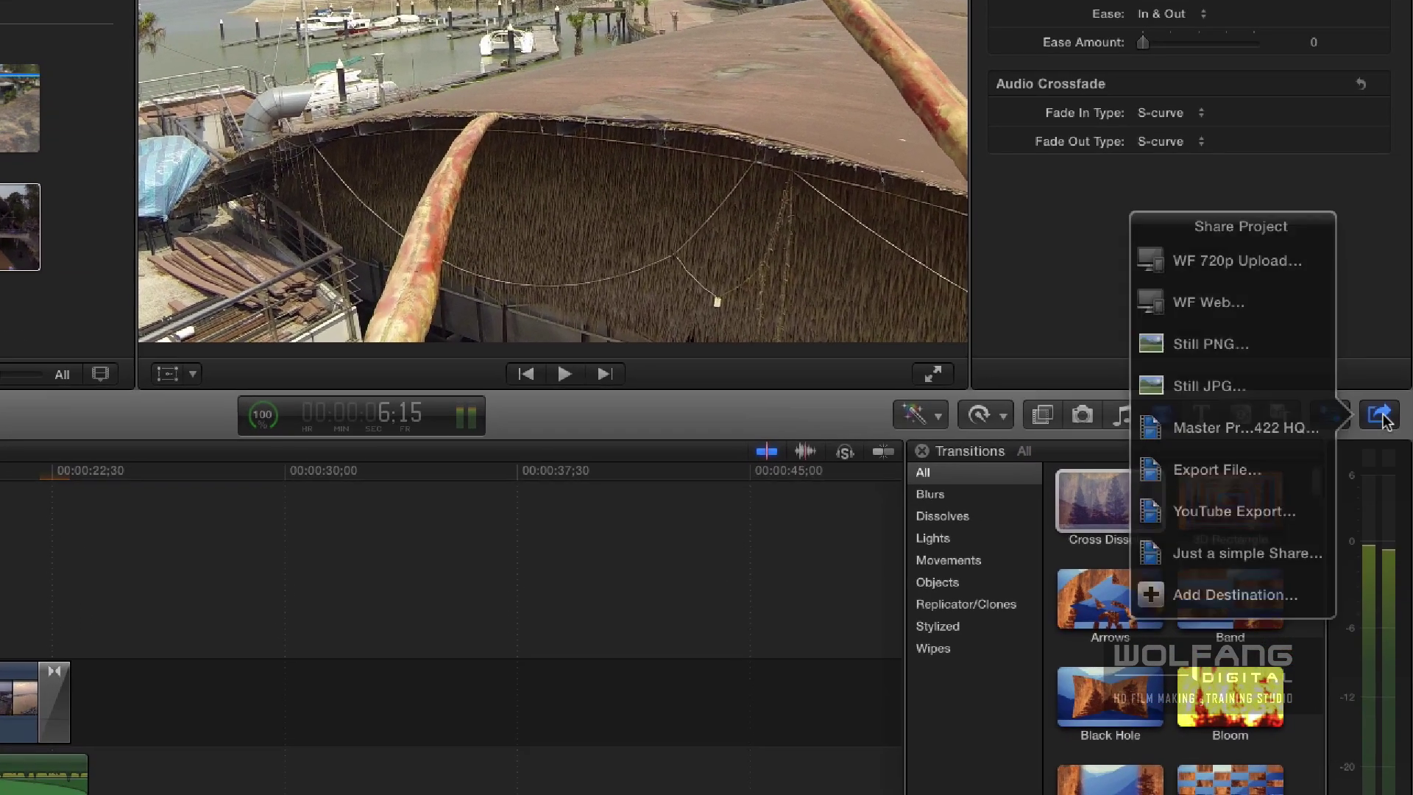
pyautogui.click(1226, 557)
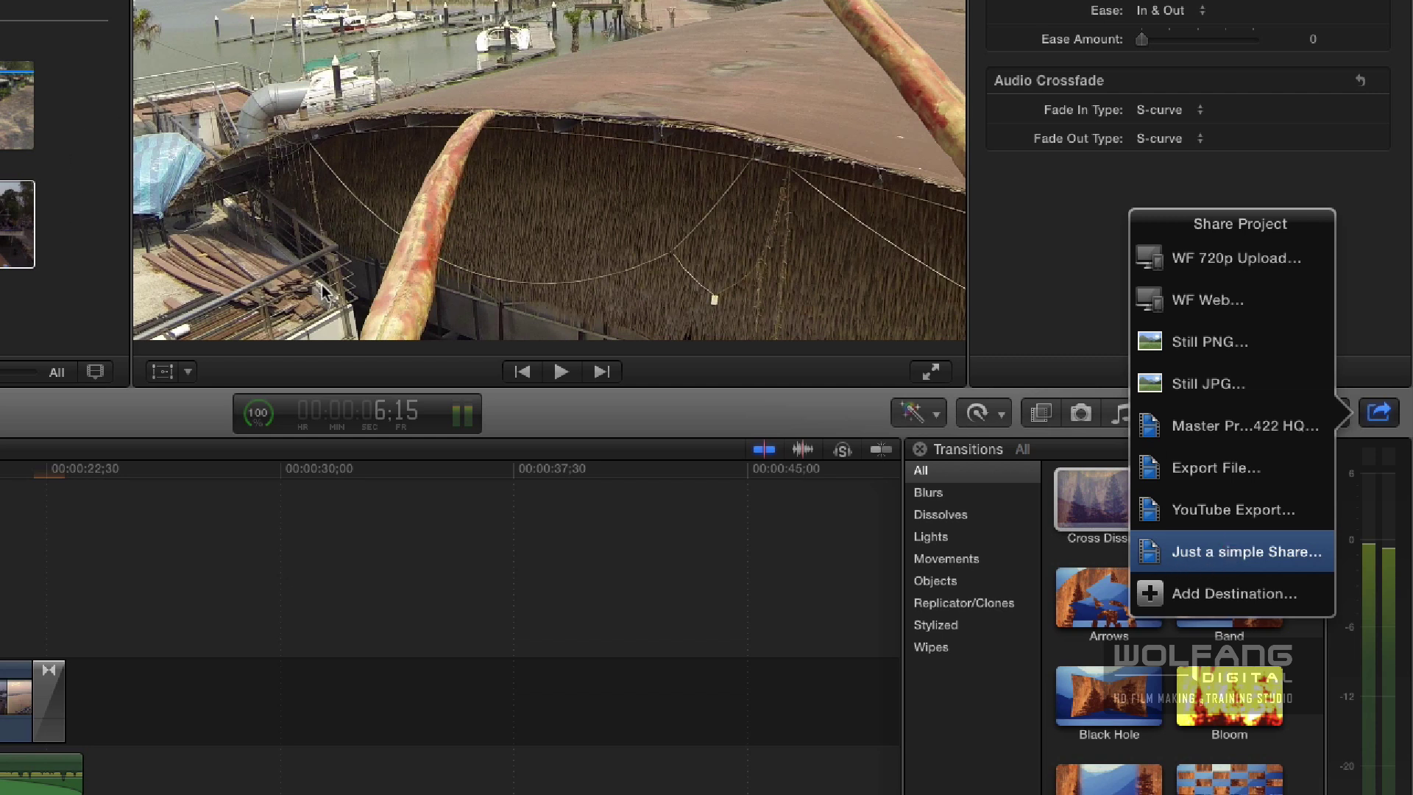
pyautogui.press('Escape')
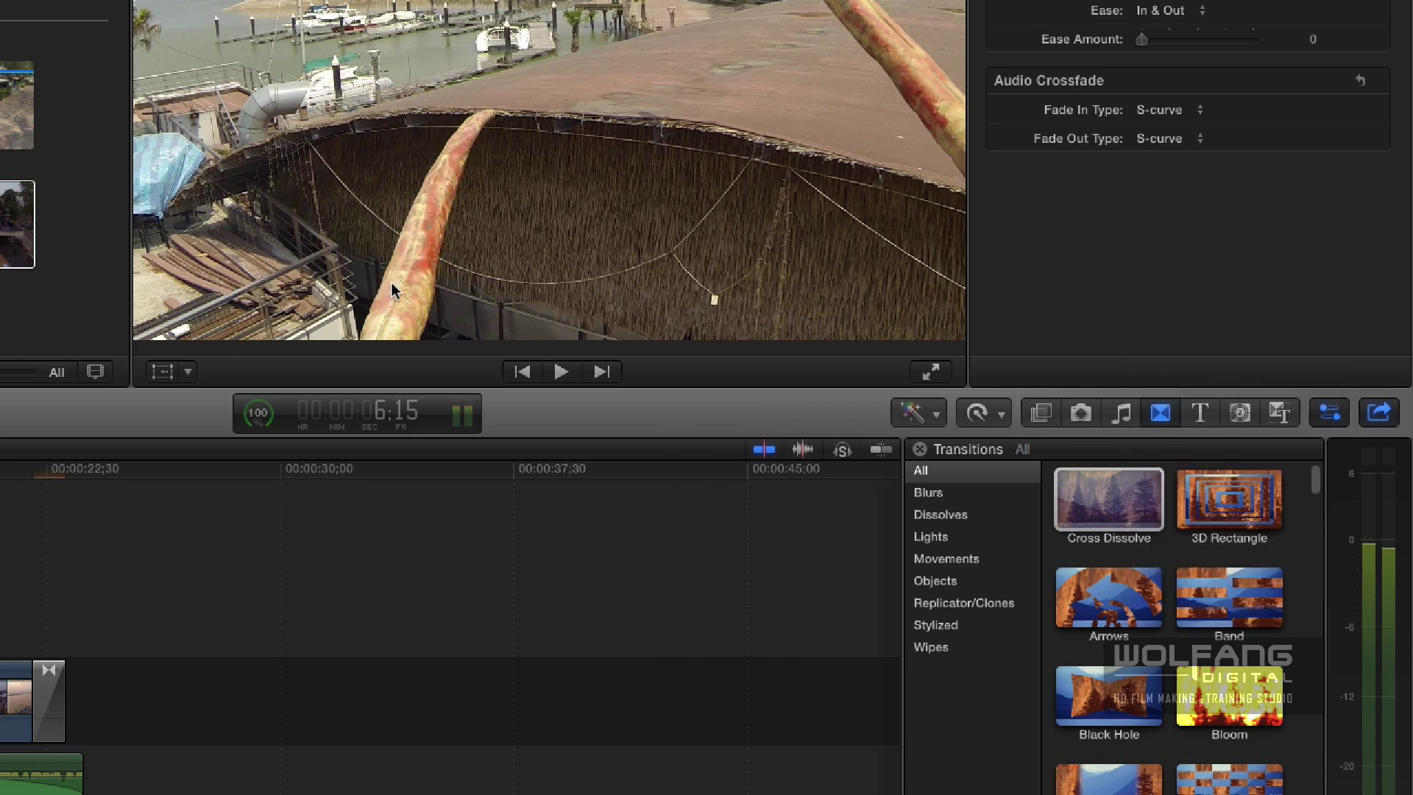
pyautogui.press('super+e')
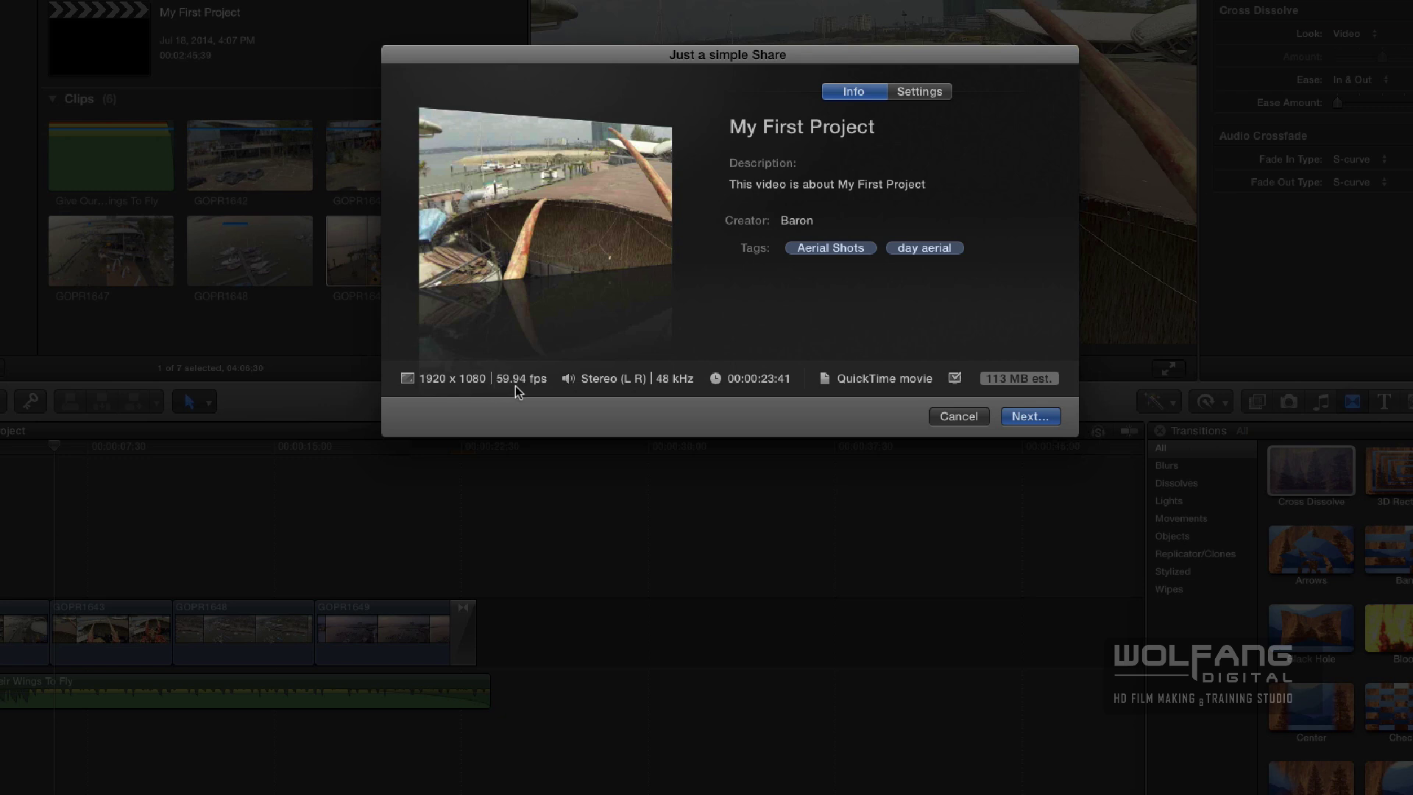
pyautogui.click(934, 92)
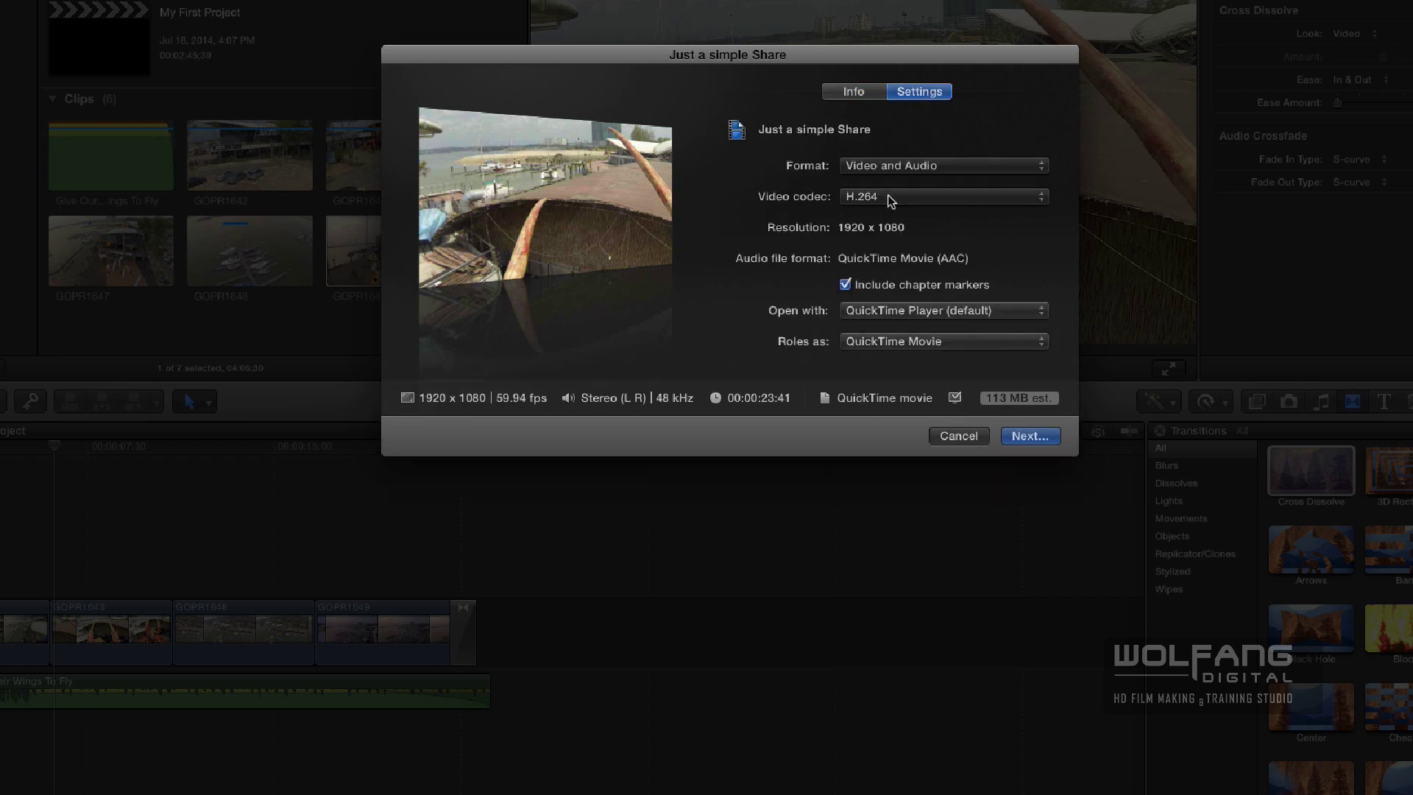
pyautogui.click(1024, 441)
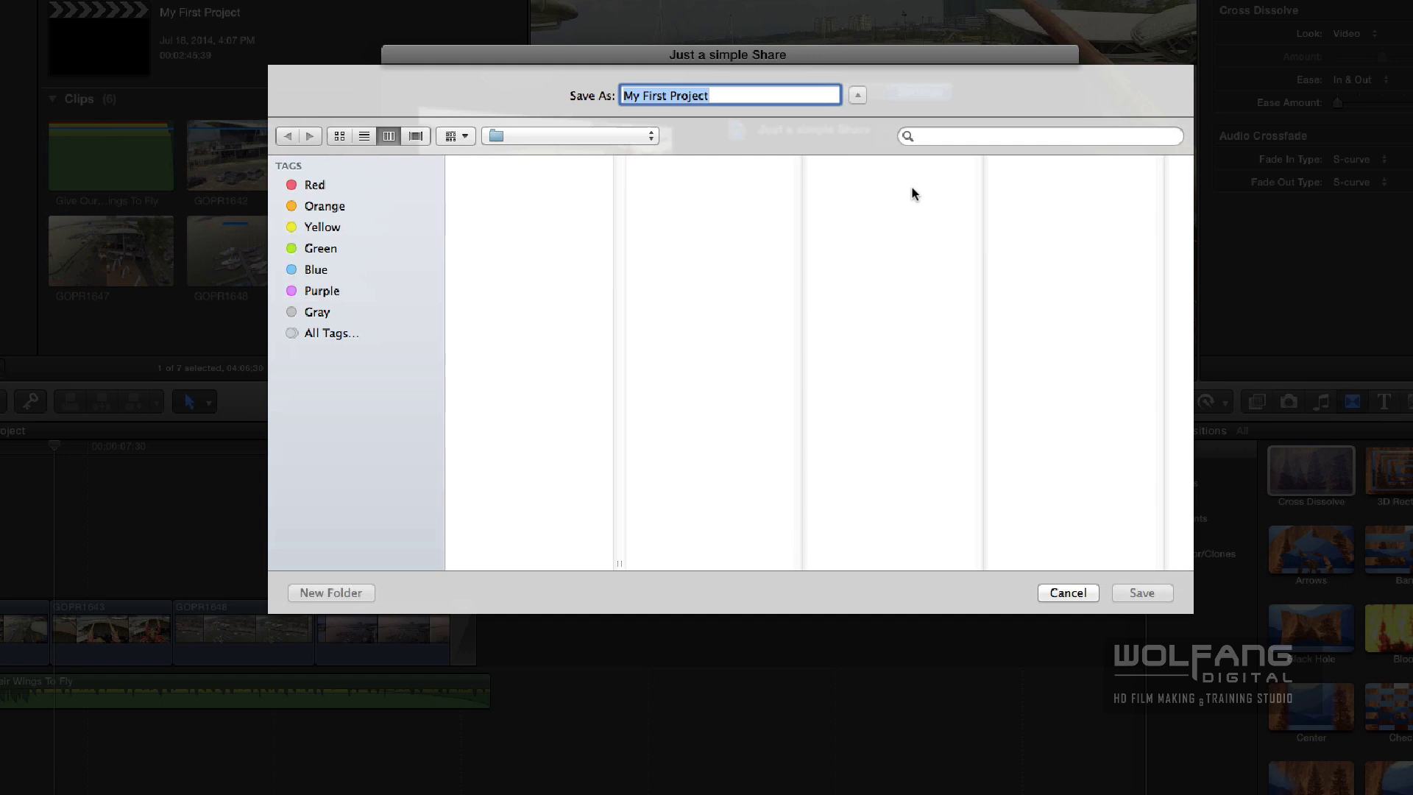
# Choose the Desktop as the location for My First Project and save to begin exporting
pyautogui.click(581, 137)
pyautogui.click(674, 139)
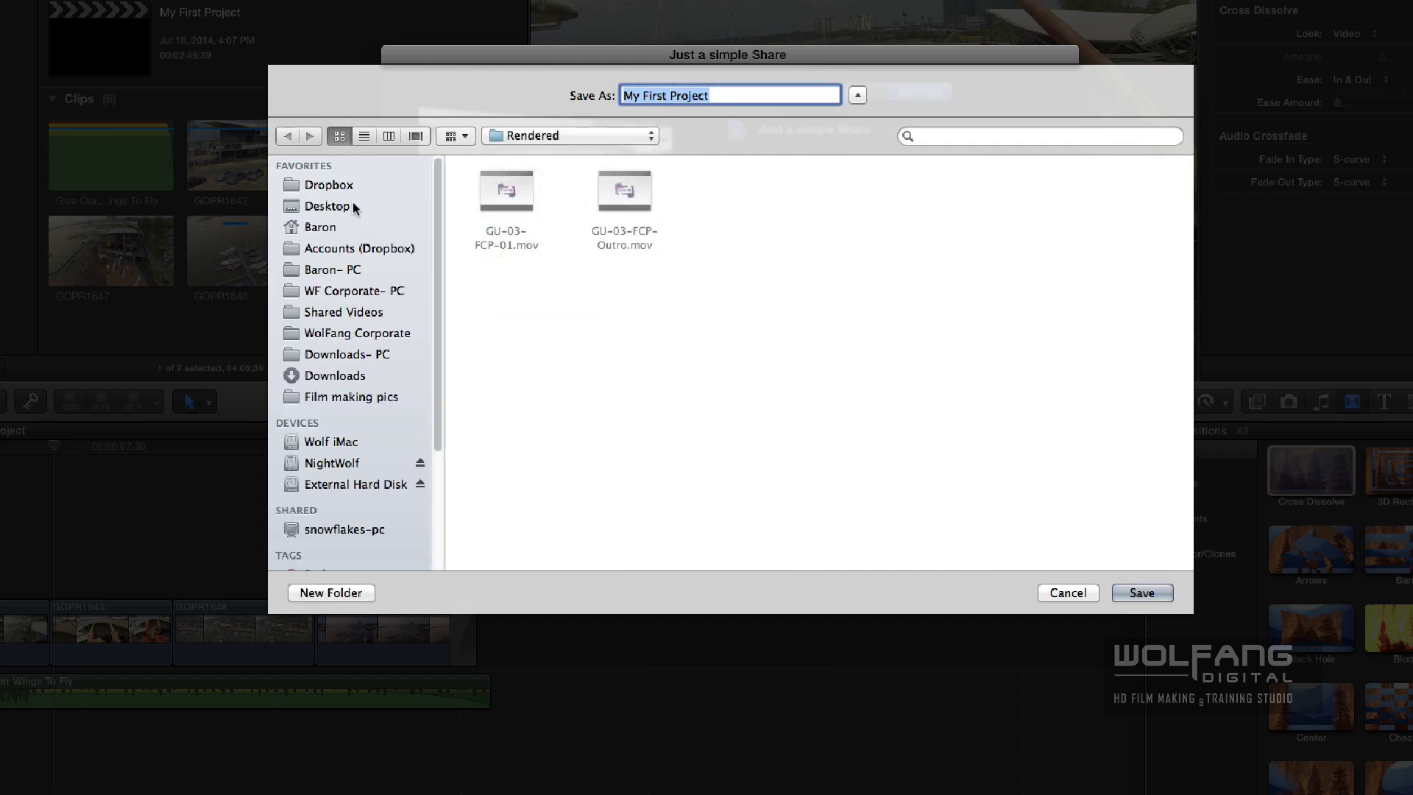
pyautogui.click(335, 208)
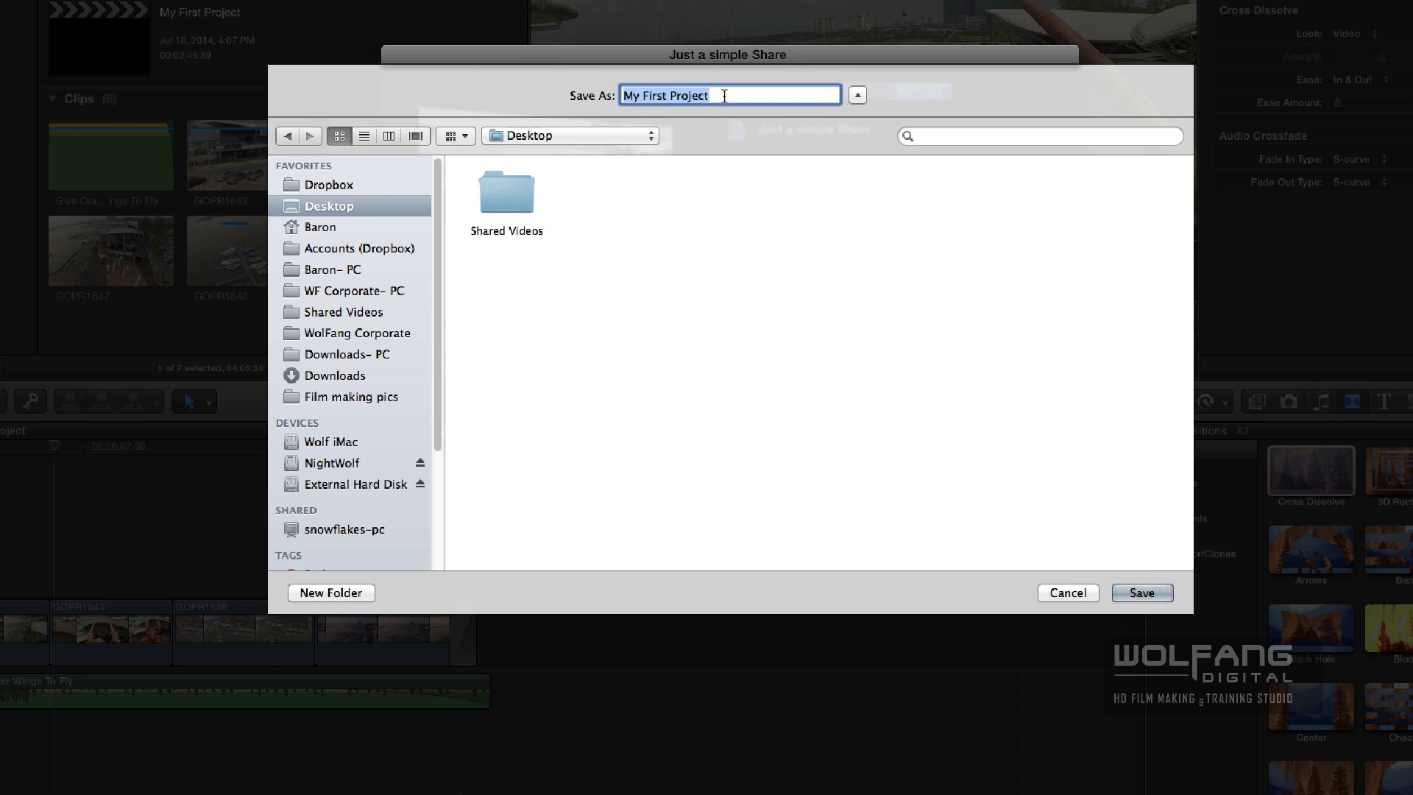
pyautogui.click(1138, 594)
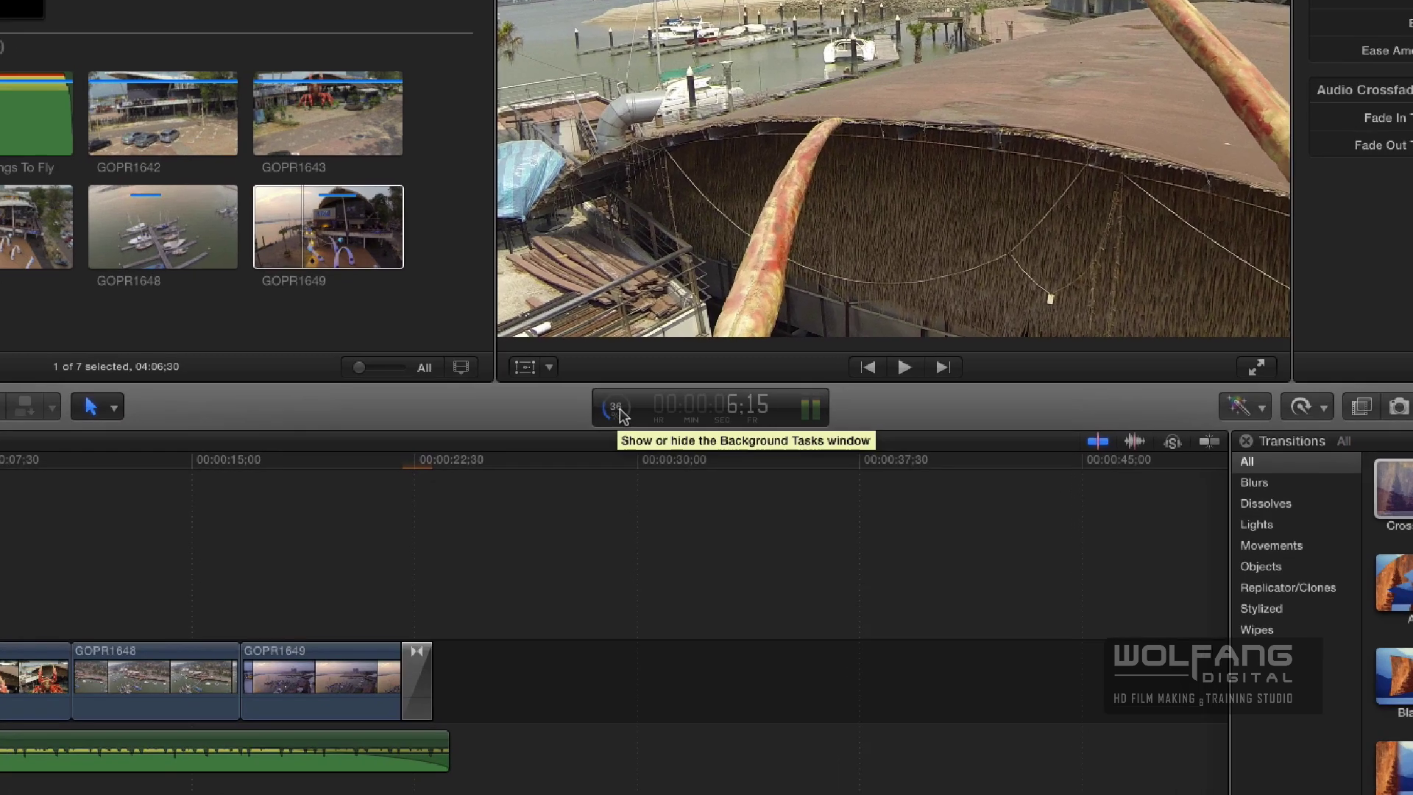
# Follow the Sharing task's progress in Background Tasks until the export finishes, then hide the window
pyautogui.click(620, 410)
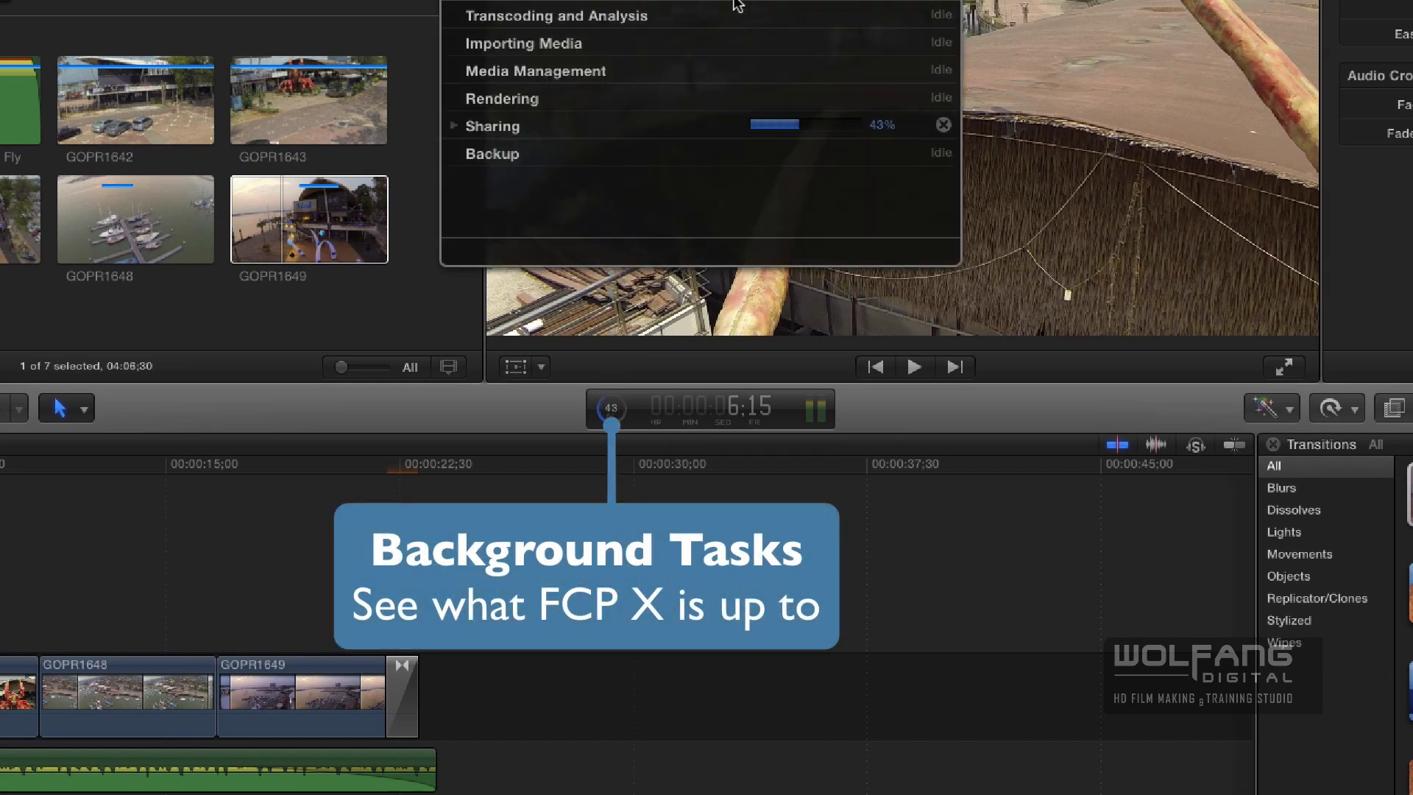
pyautogui.moveTo(735, 3); pyautogui.dragTo(822, 28)
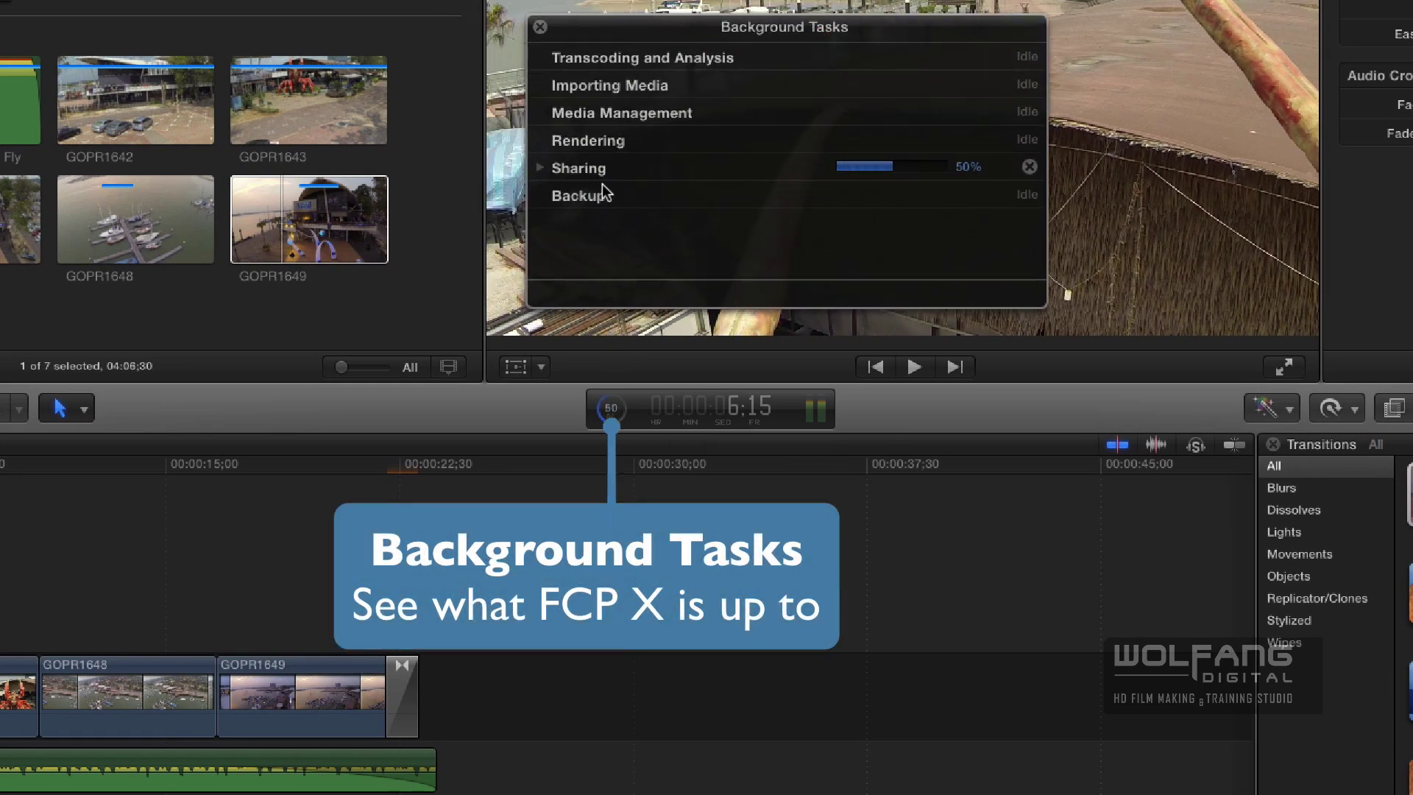
pyautogui.click(539, 169)
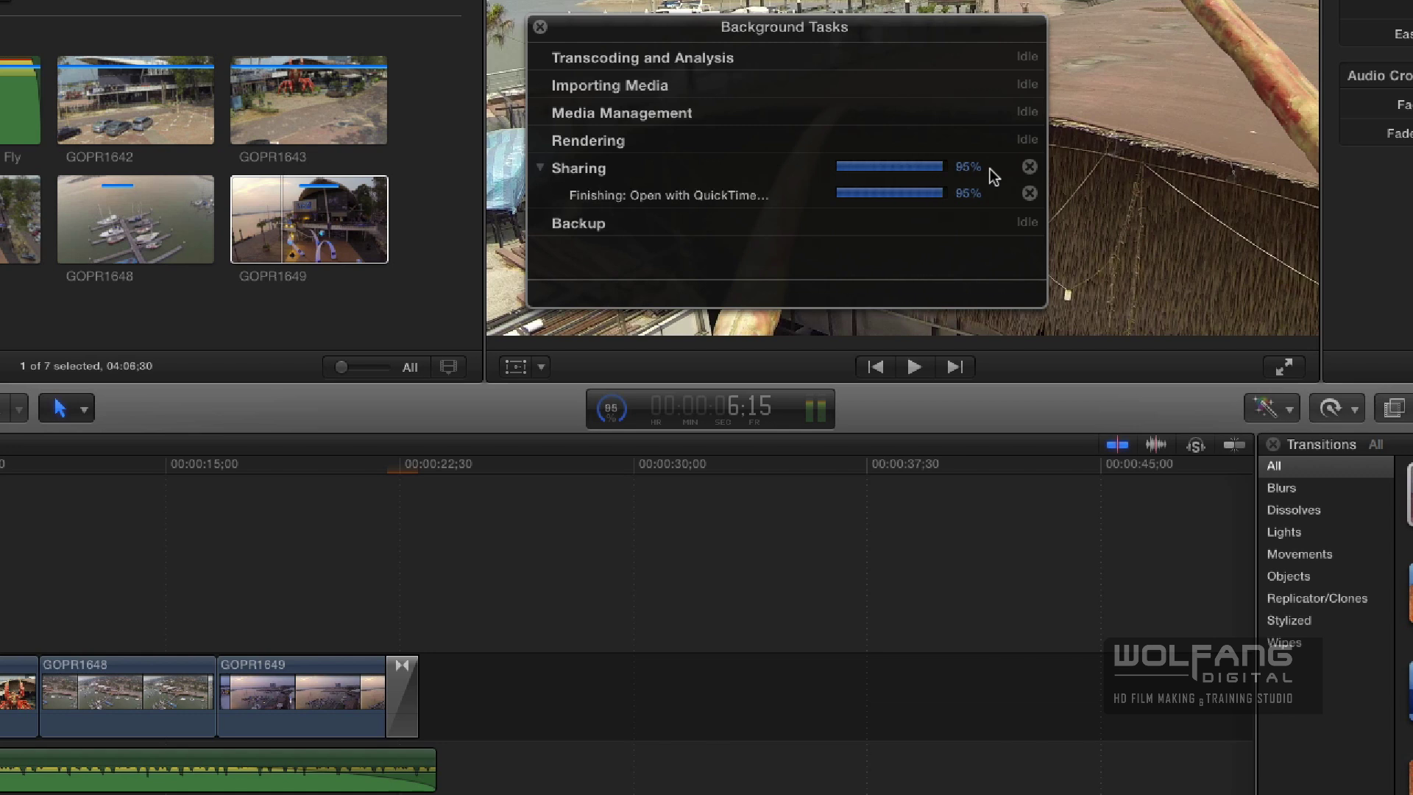
pyautogui.press('super+9')
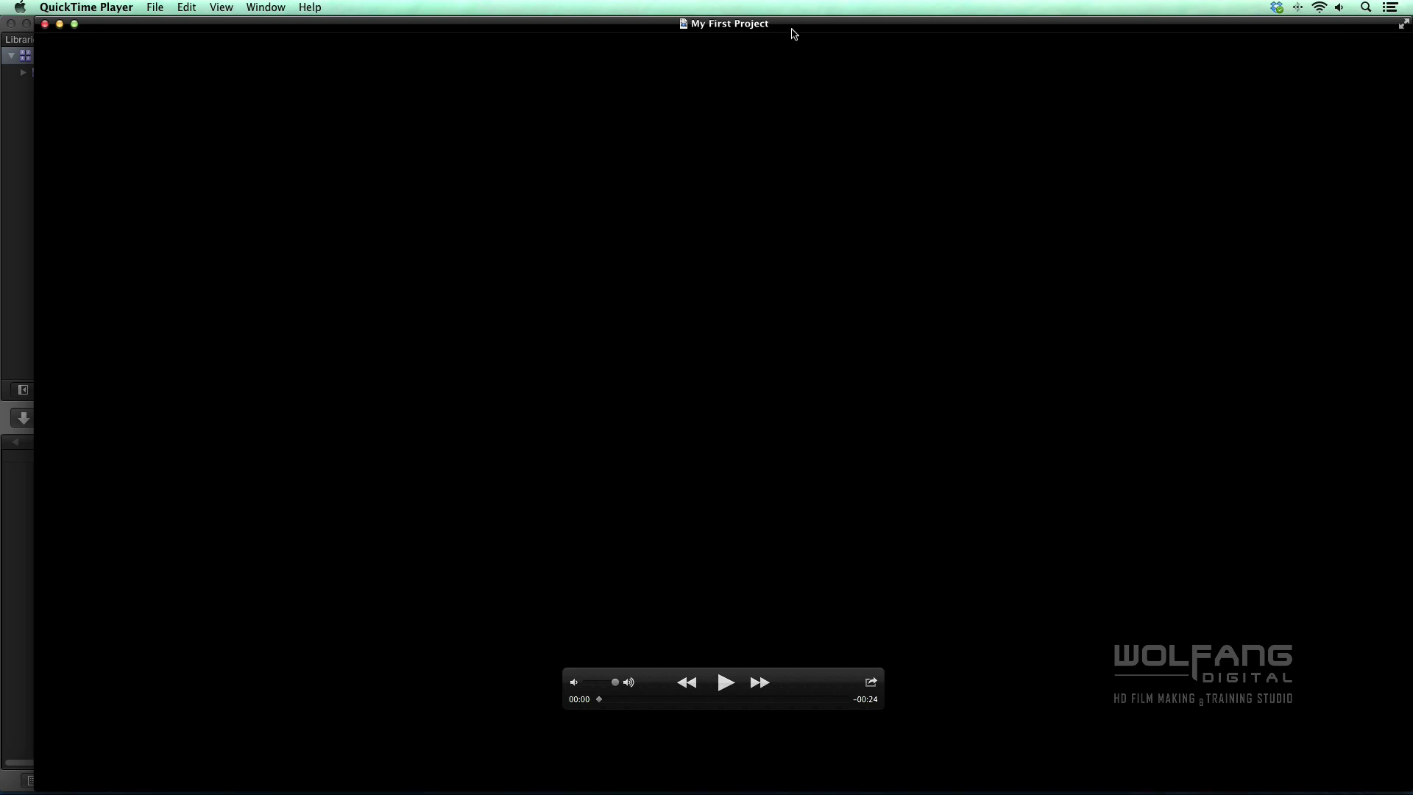
# Move the QuickTime movie window aside to reveal Final Cut Pro
pyautogui.moveTo(792, 26); pyautogui.dragTo(759, 25)
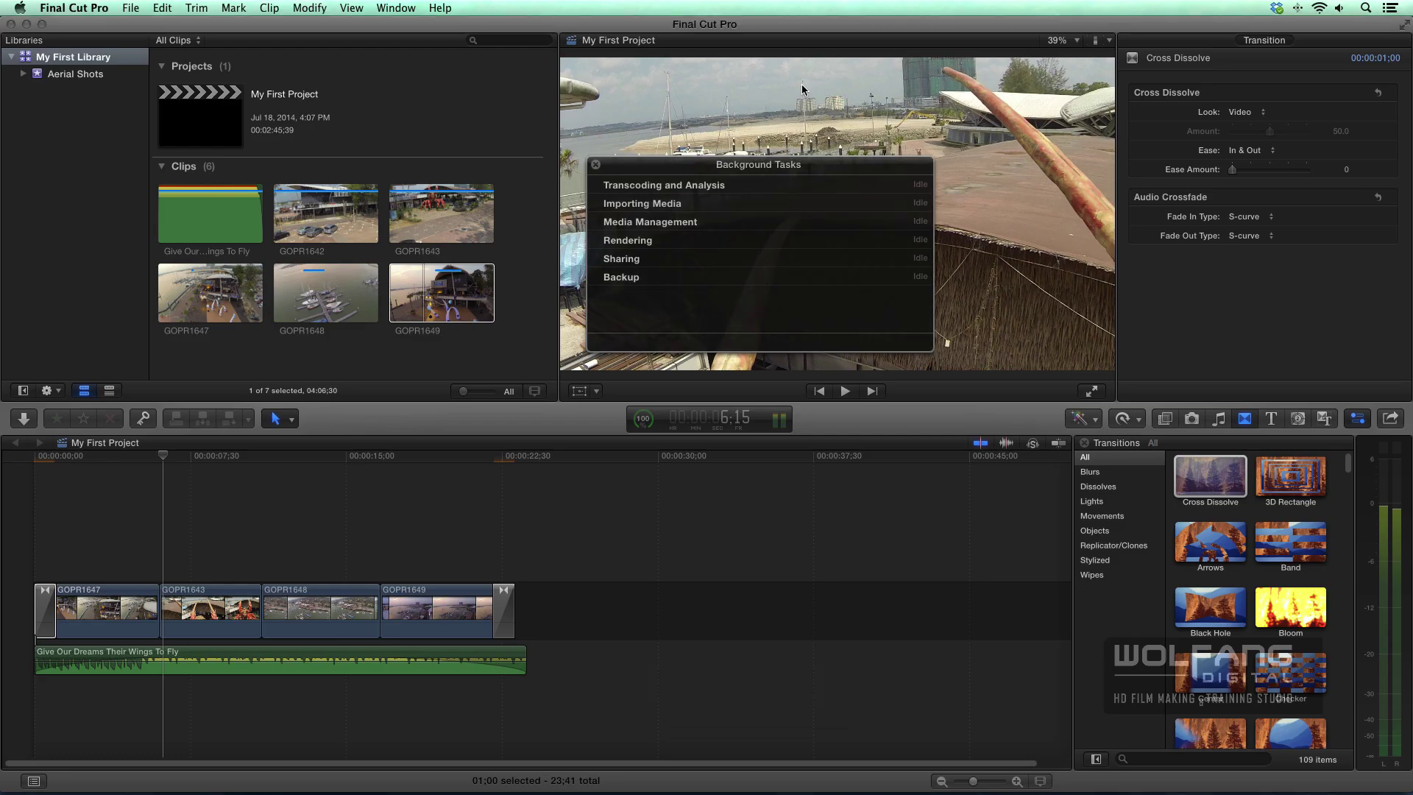
# Close Background Tasks and scrub the timeline playhead from about 14 seconds back to 9
pyautogui.click(596, 164)
pyautogui.click(787, 317)
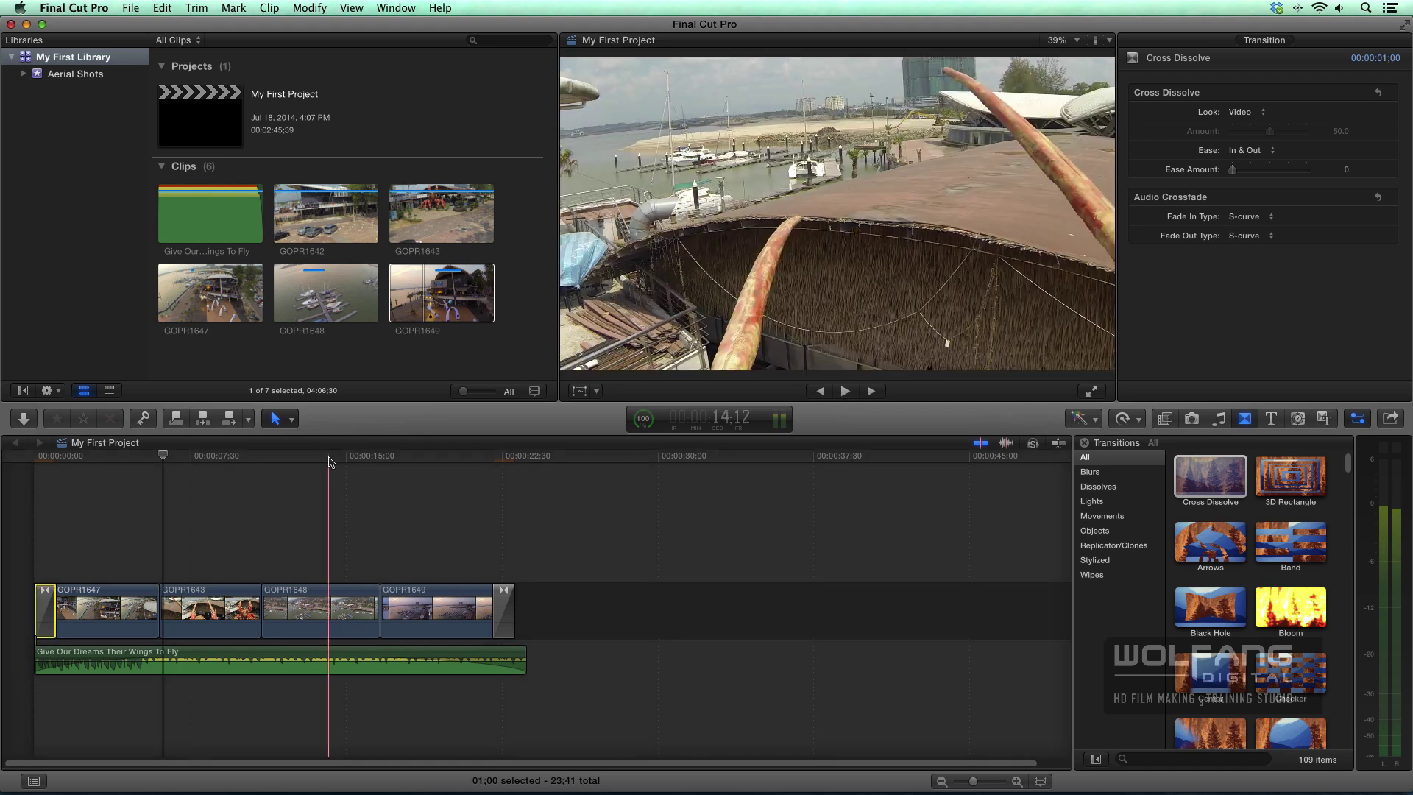
pyautogui.click(335, 459)
pyautogui.moveTo(335, 462); pyautogui.dragTo(117, 464)
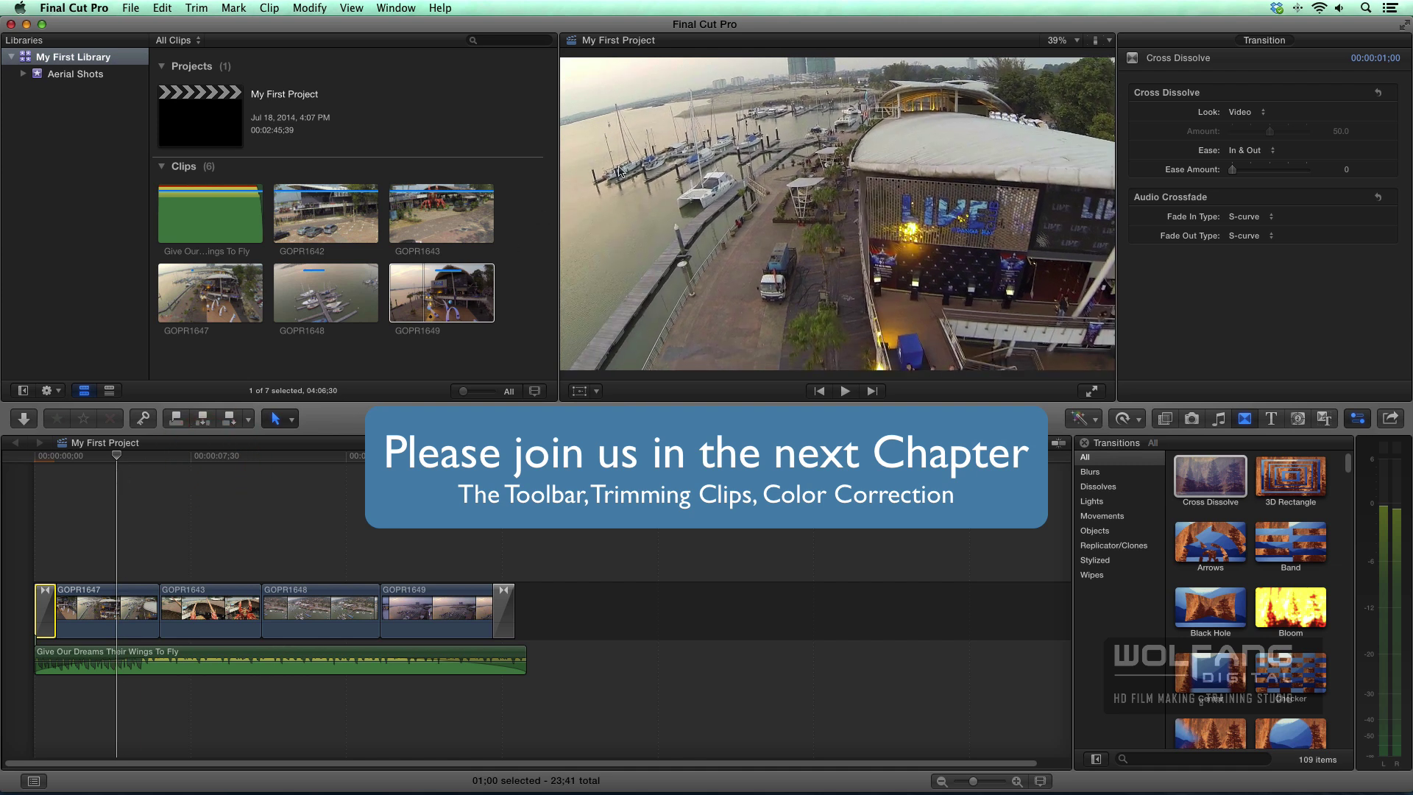